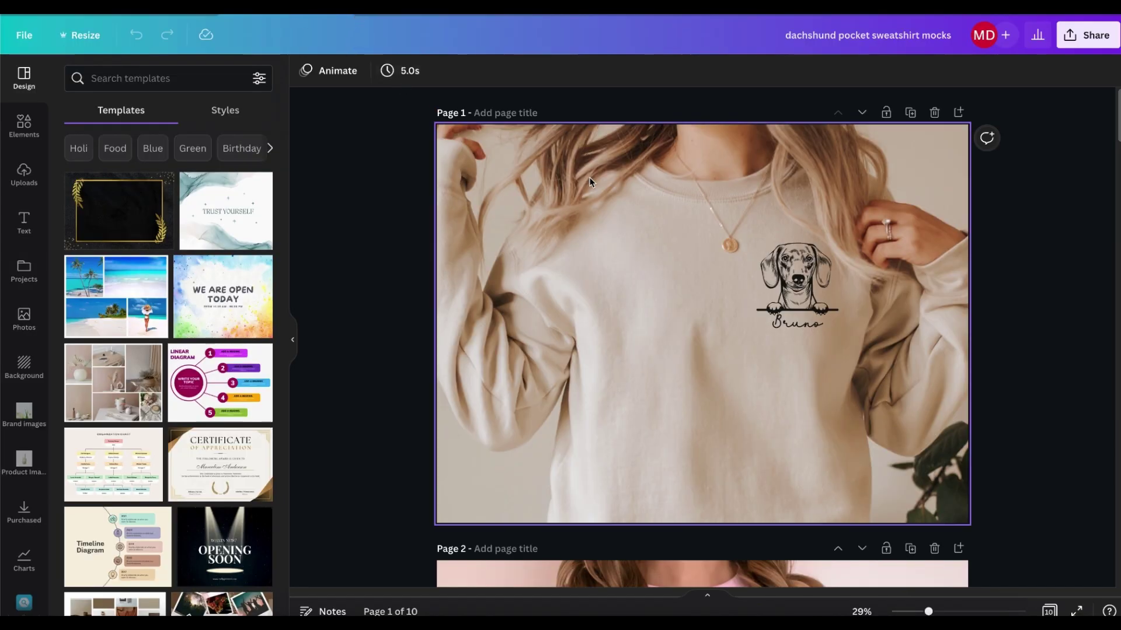
Step: Set the Bruno dachshund graphic on the first sweatshirt mockup to 89 transparency
scroll(887, 229, down, 2)
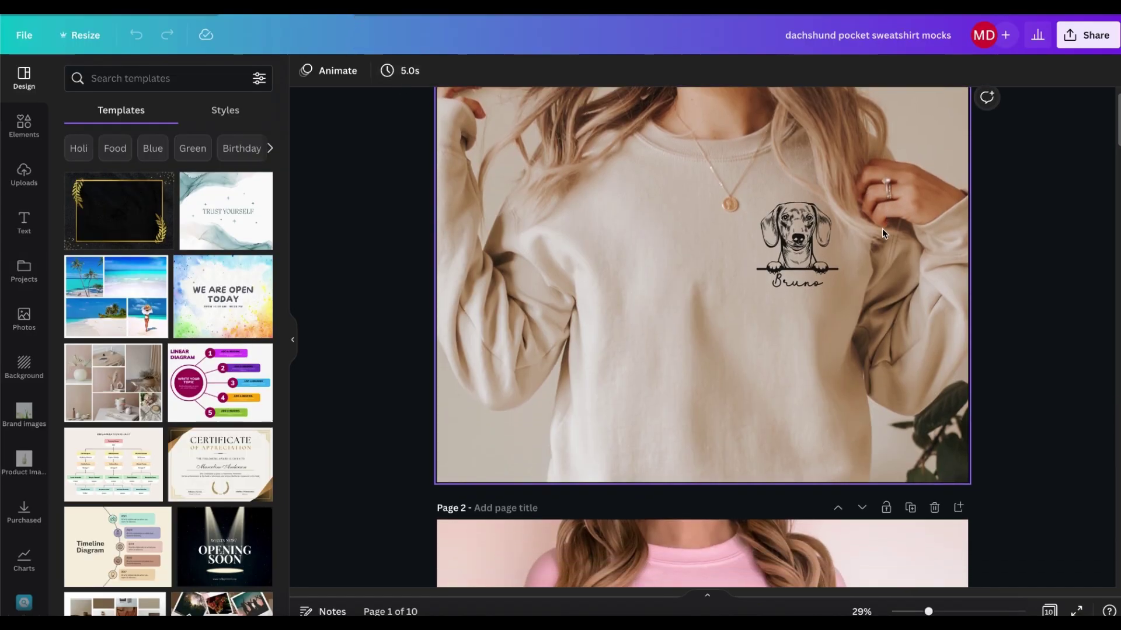
click(782, 236)
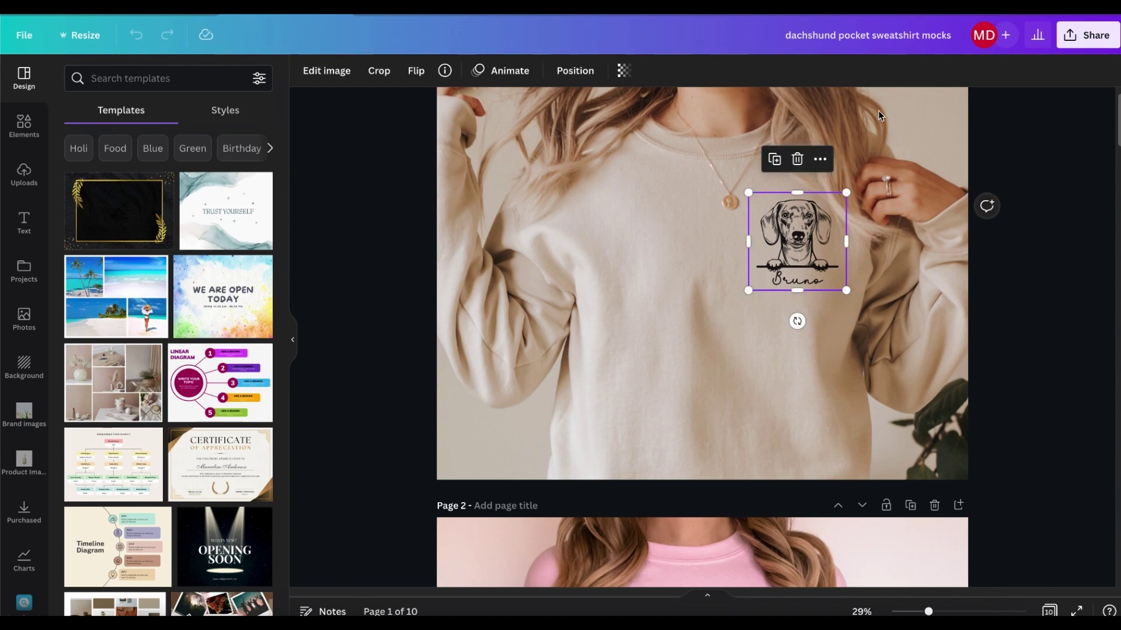
click(623, 70)
drag(620, 124, 610, 124)
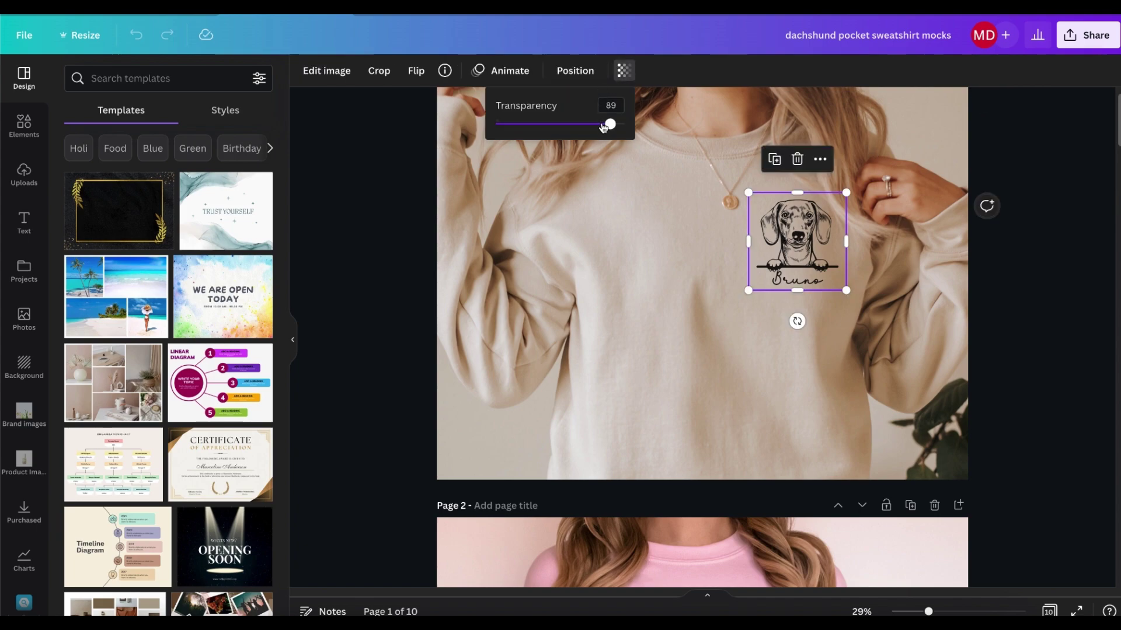
click(683, 184)
click(683, 183)
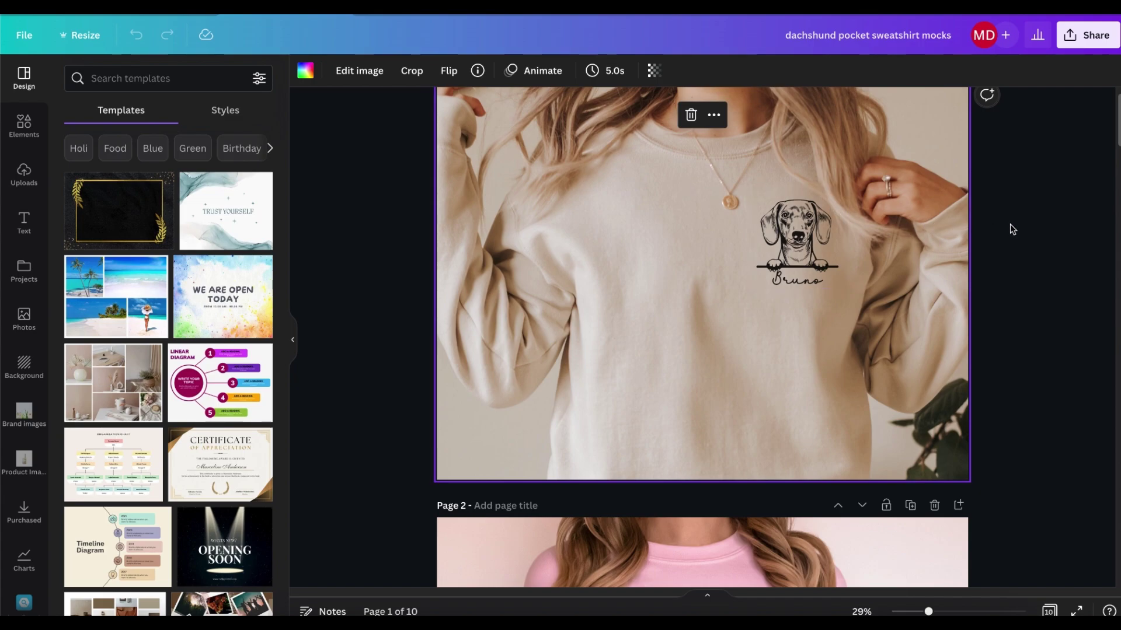
Step: Scroll through the remaining mockup pages showing the beige, grey and blue sweatshirts
scroll(1011, 229, down, 10)
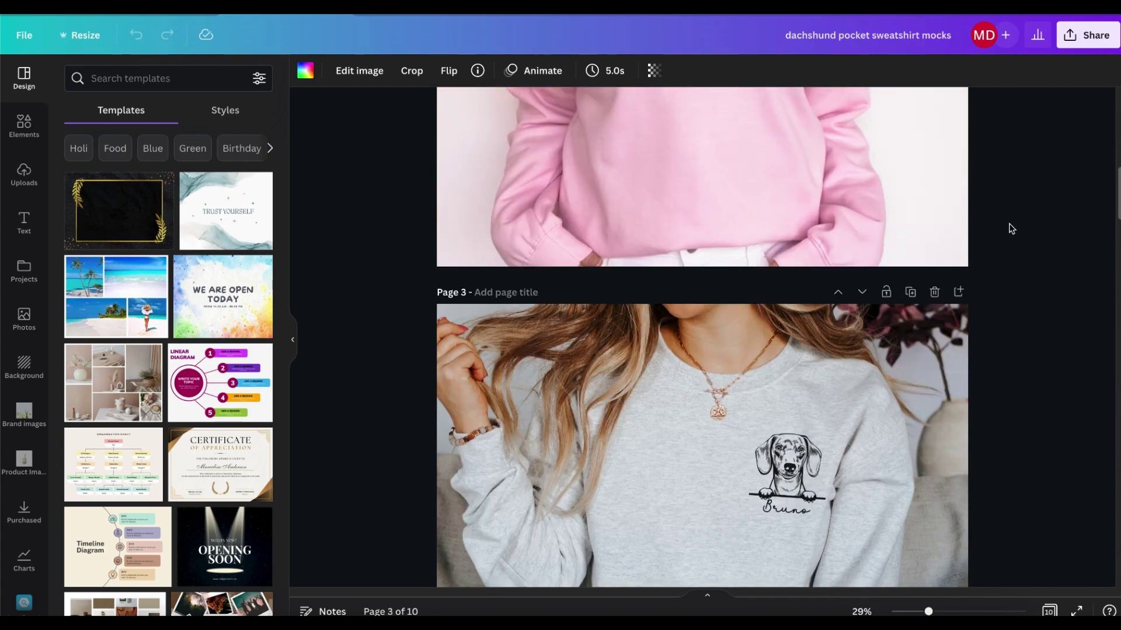
scroll(1011, 229, down, 3)
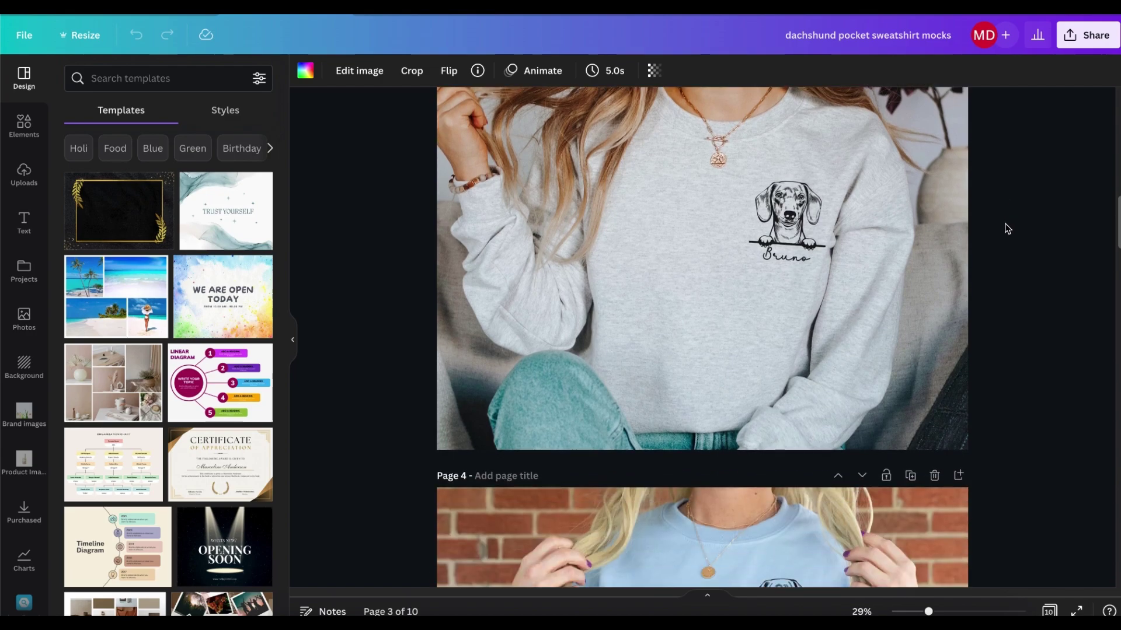
scroll(1007, 228, down, 3)
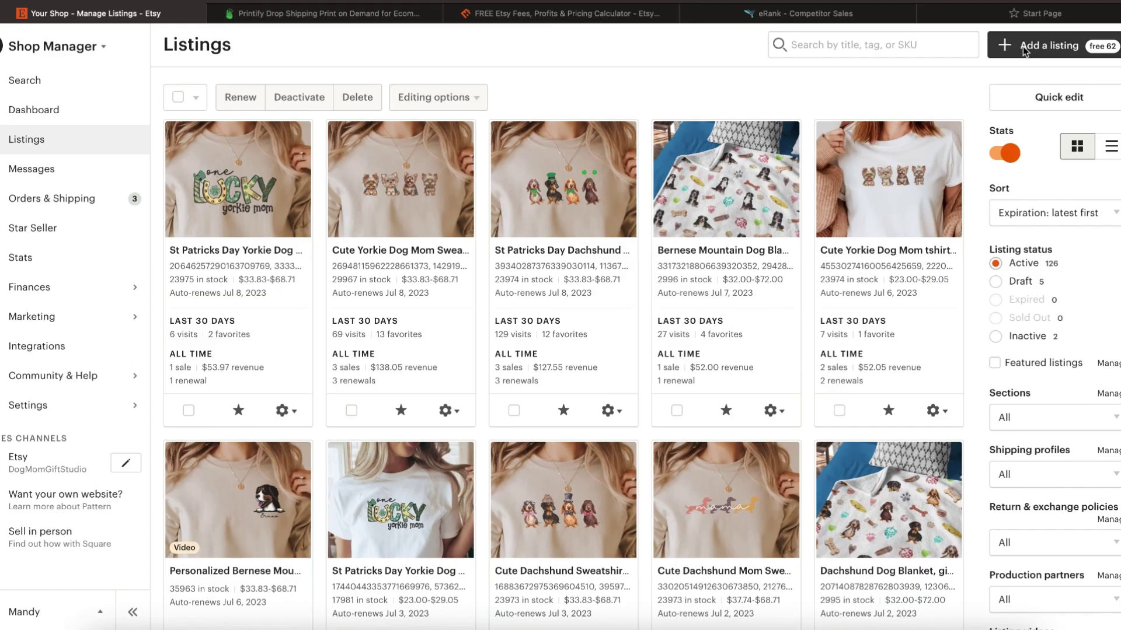
Step: Start a new listing and upload all ten PNGs from Downloads > dachshund pocket sweatshirt mocks 2
click(1024, 46)
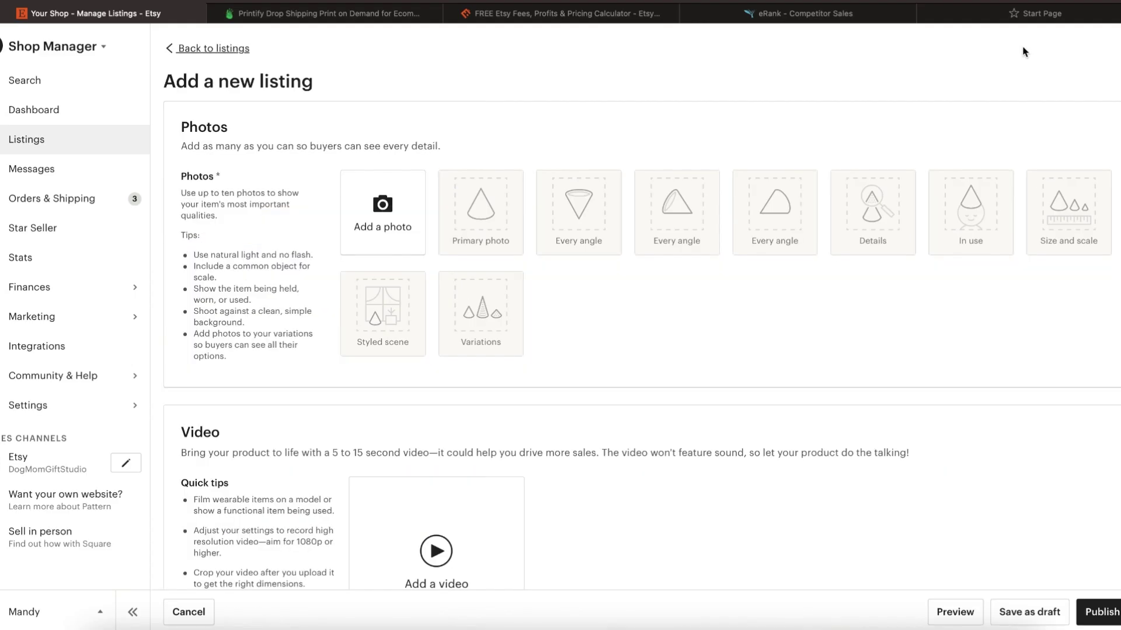
click(386, 221)
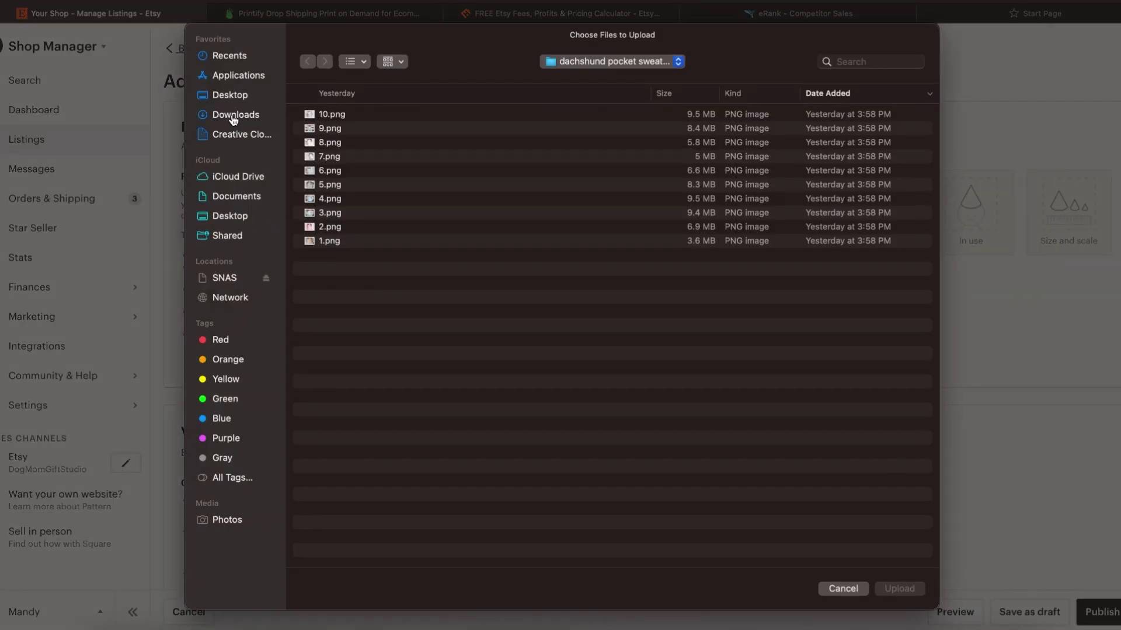
click(233, 116)
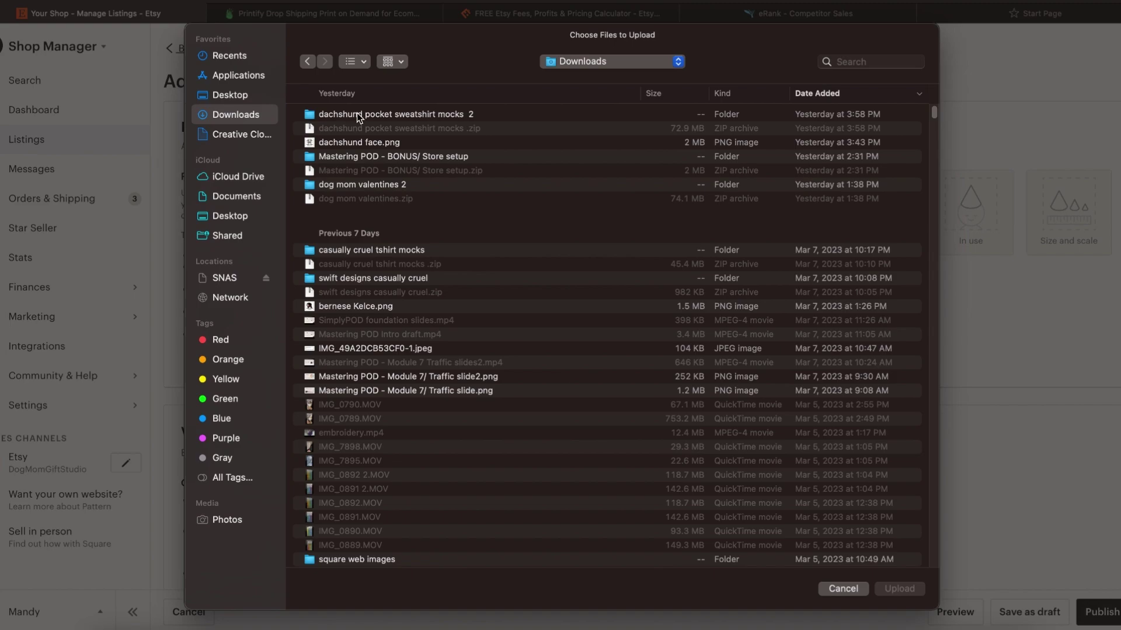
double_click(357, 114)
drag(351, 274, 525, 110)
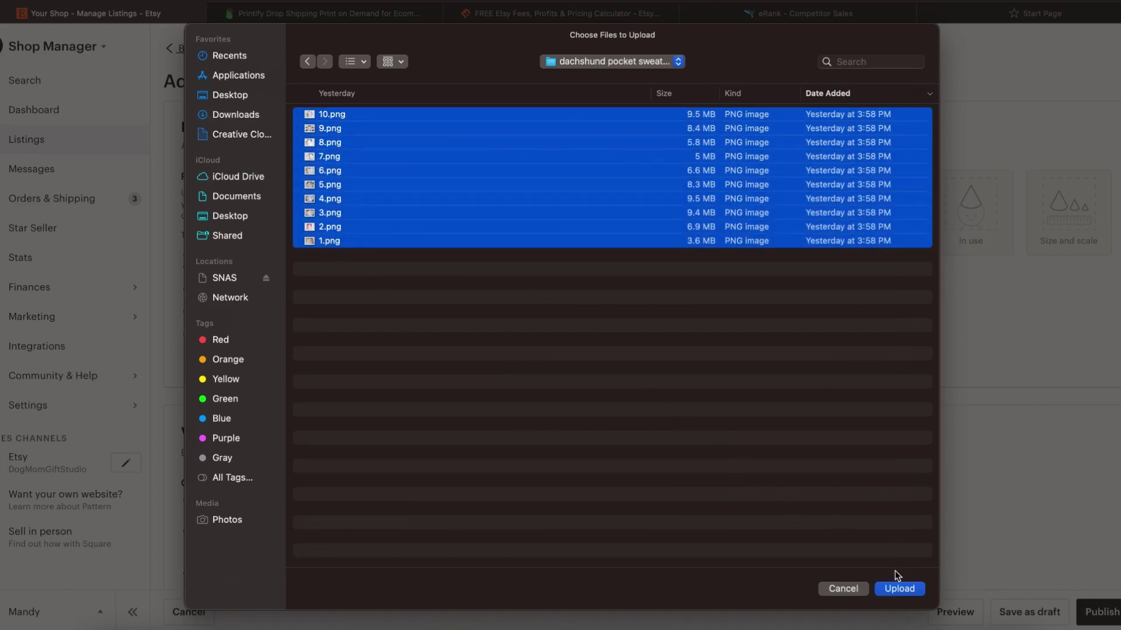
click(890, 590)
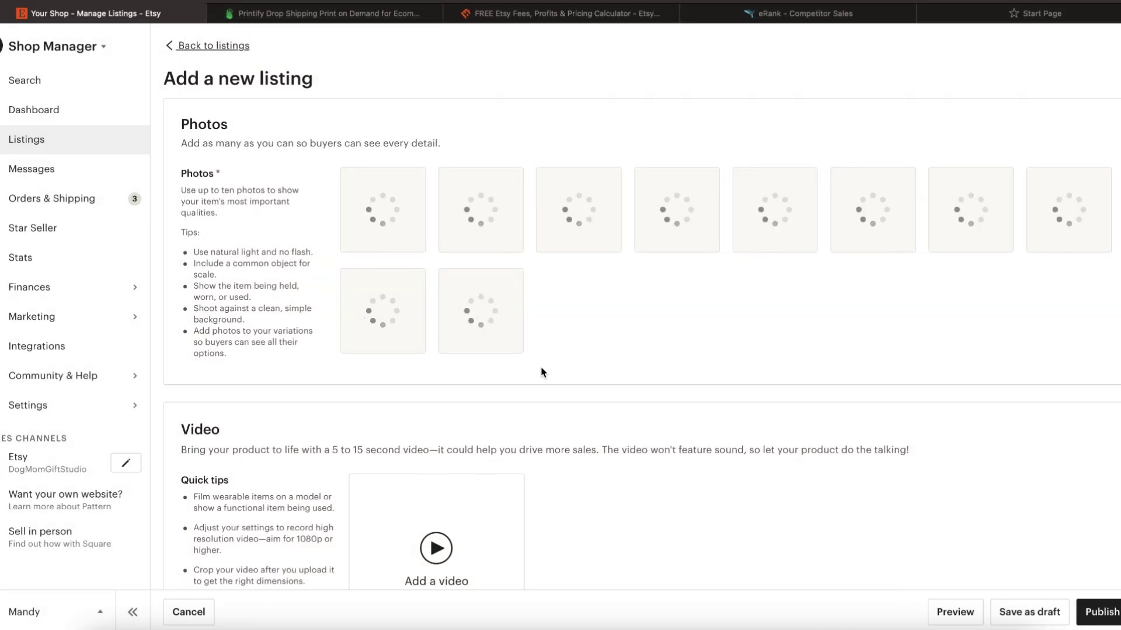
Step: Paste the prepared 'Personalized Dachshund Sweatshirt' title into the listing's Title field
scroll(543, 370, down, 3)
scroll(543, 369, down, 8)
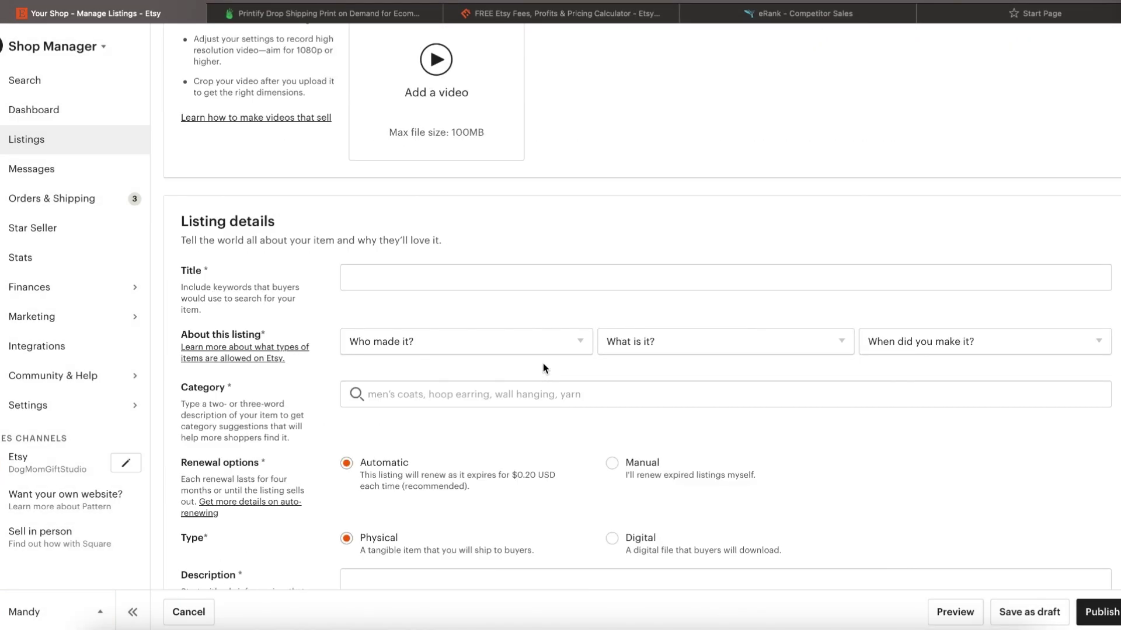
scroll(542, 369, down, 2)
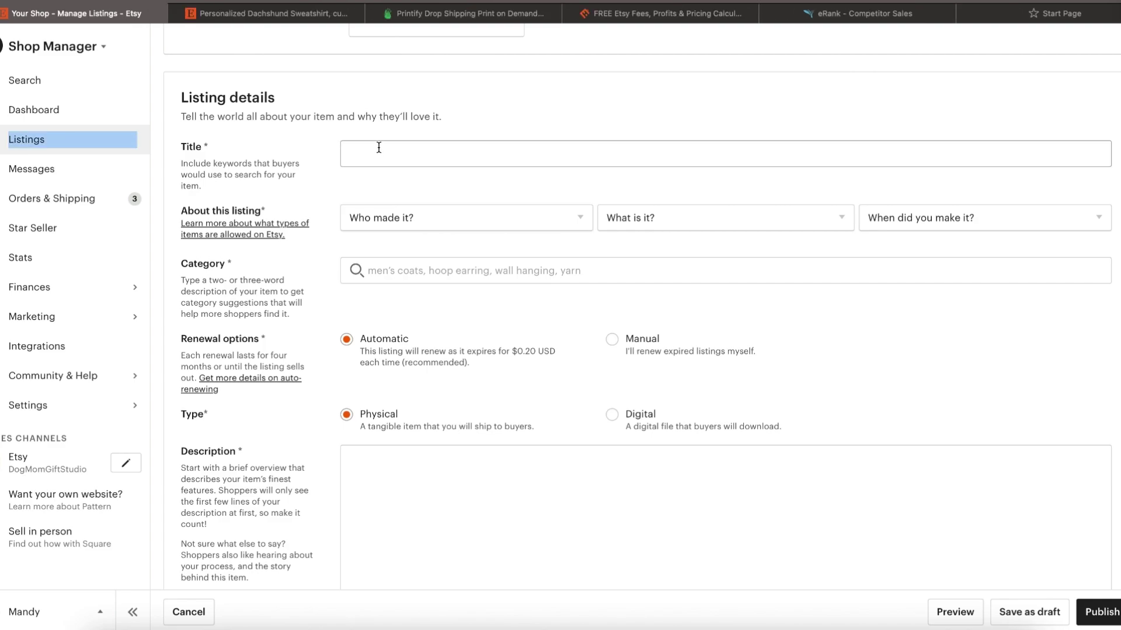
click(378, 147)
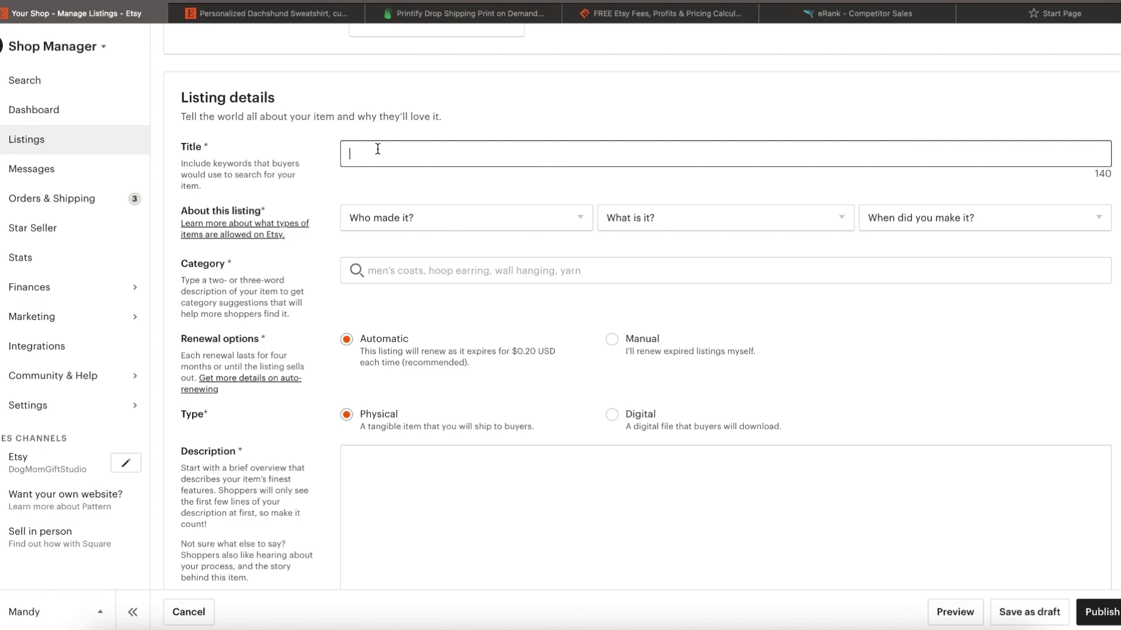
text(Personalized Dachshund Sweatshirt, custom Doxie dog name shirt, custom dog face sweater, gift for Dachshund owner, Dachshund birthday gift)
Step: Mark the item as made by another company, a finished product, and Made To Order
click(480, 241)
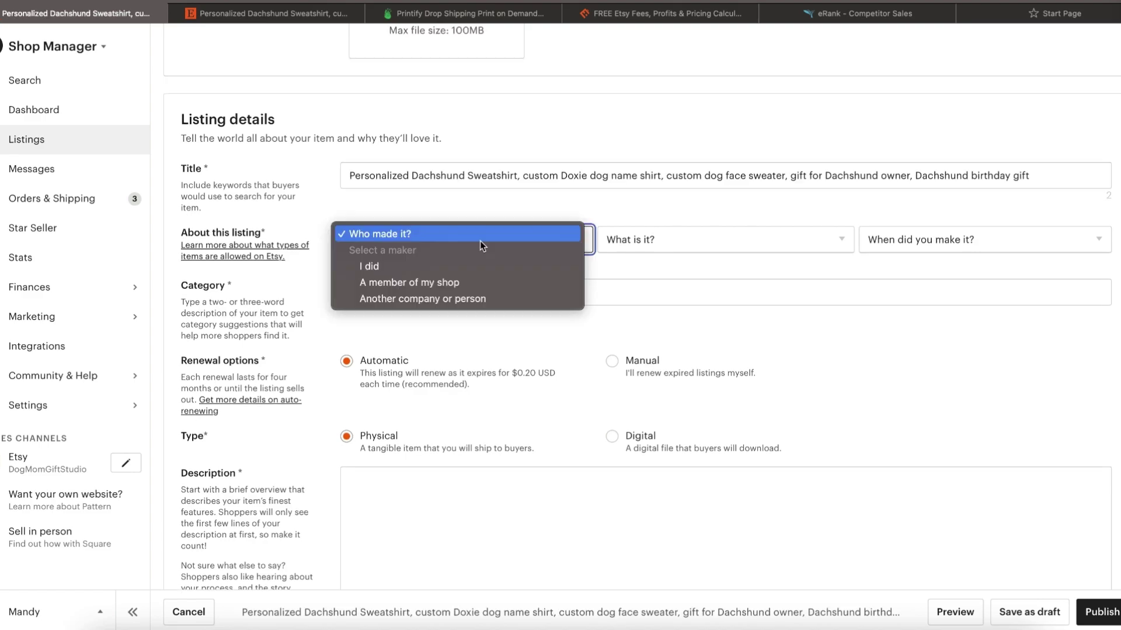
click(443, 299)
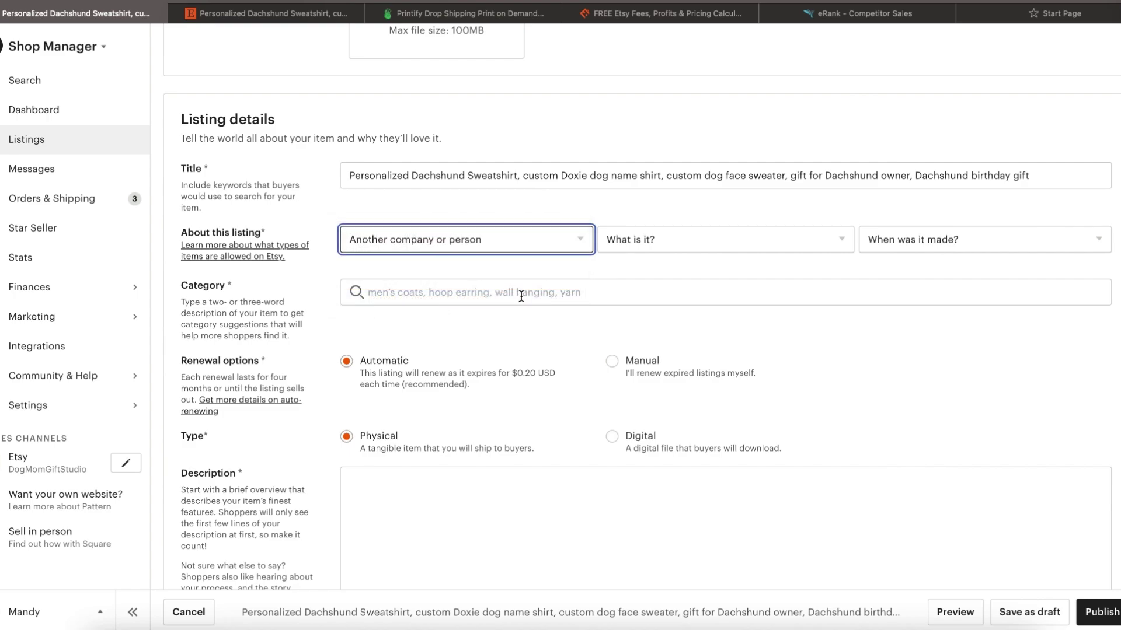
click(723, 238)
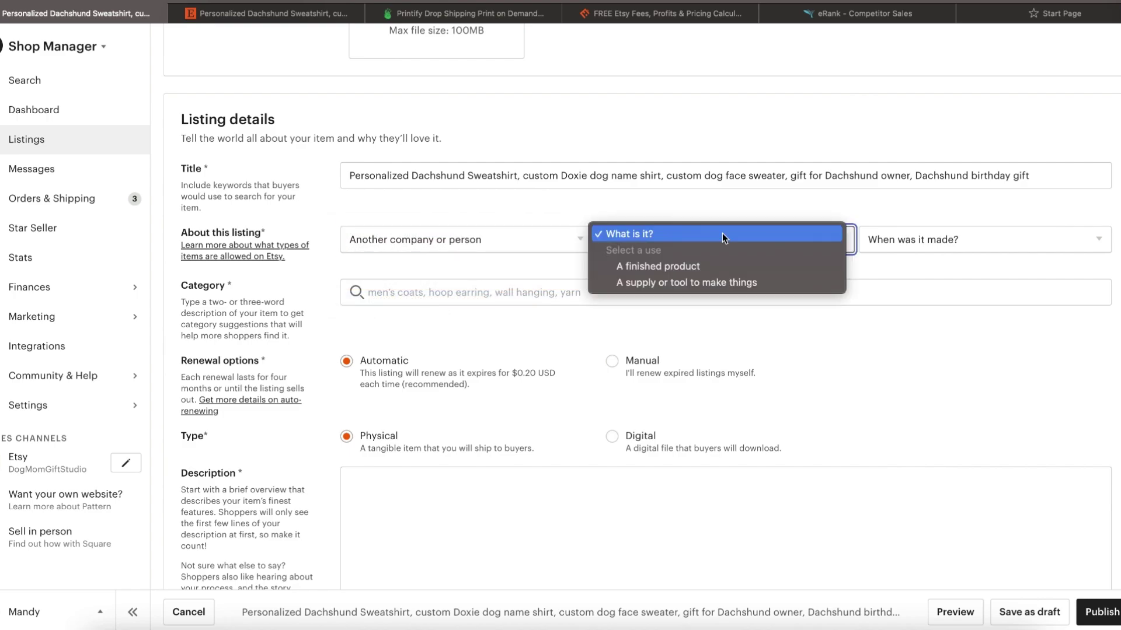
click(715, 267)
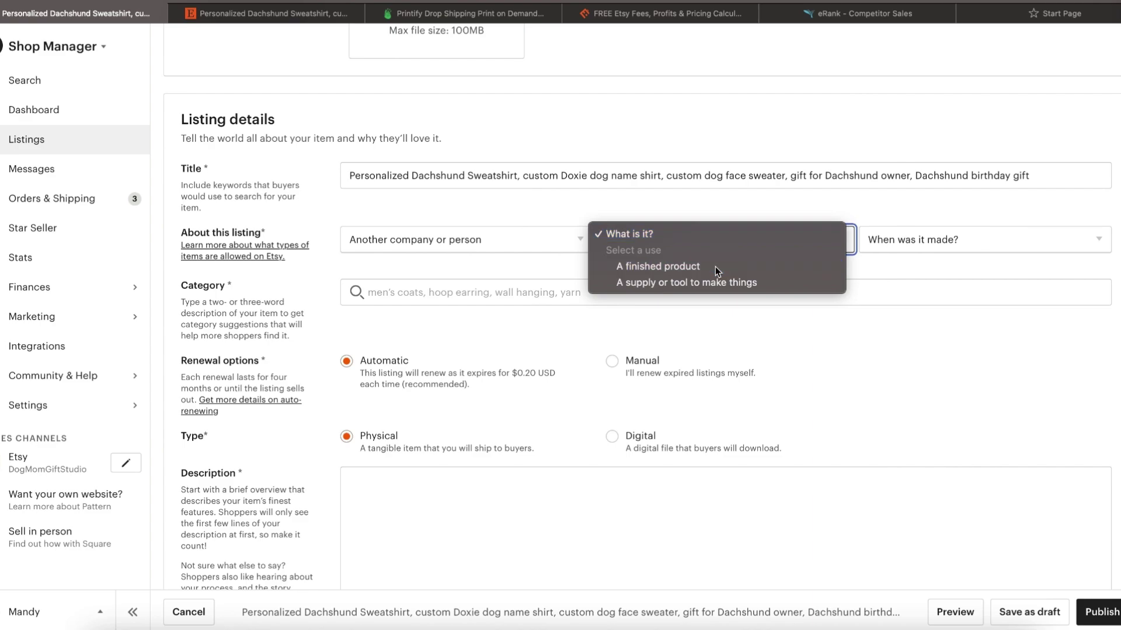
click(893, 240)
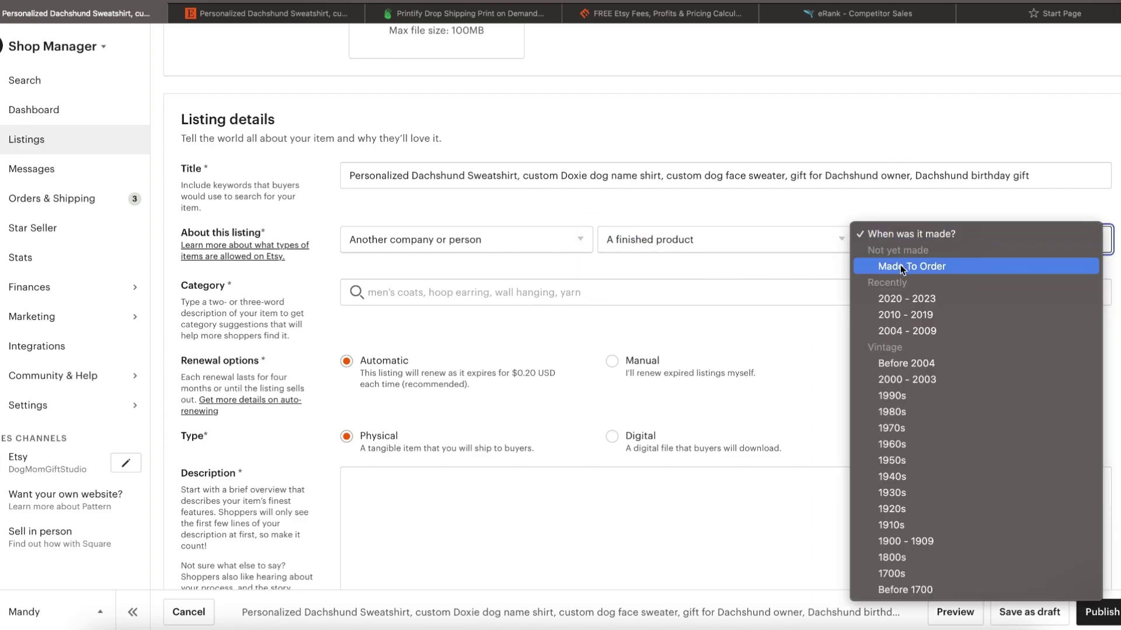
click(900, 266)
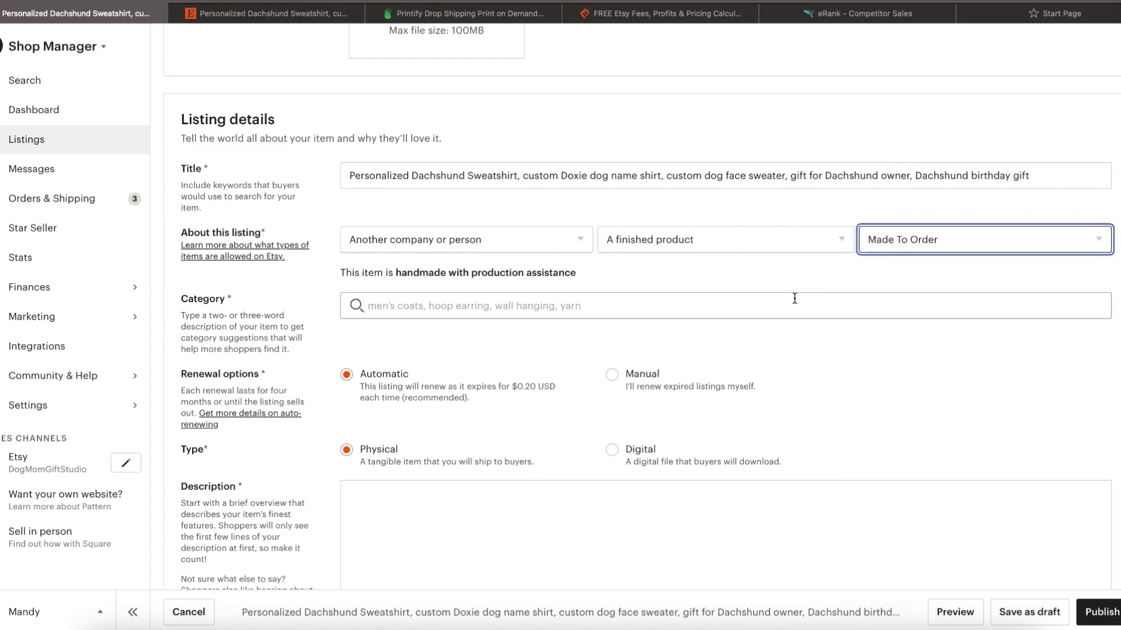
click(778, 311)
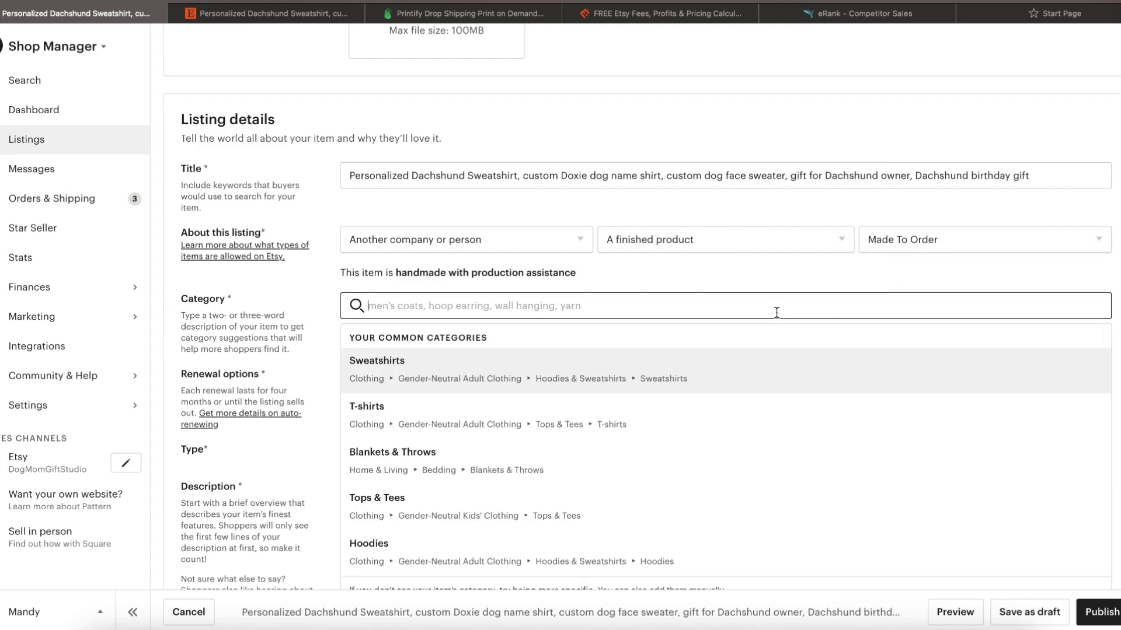
Step: Set the category to Sweatshirts with Long sleeve length and Pullover closure
click(561, 359)
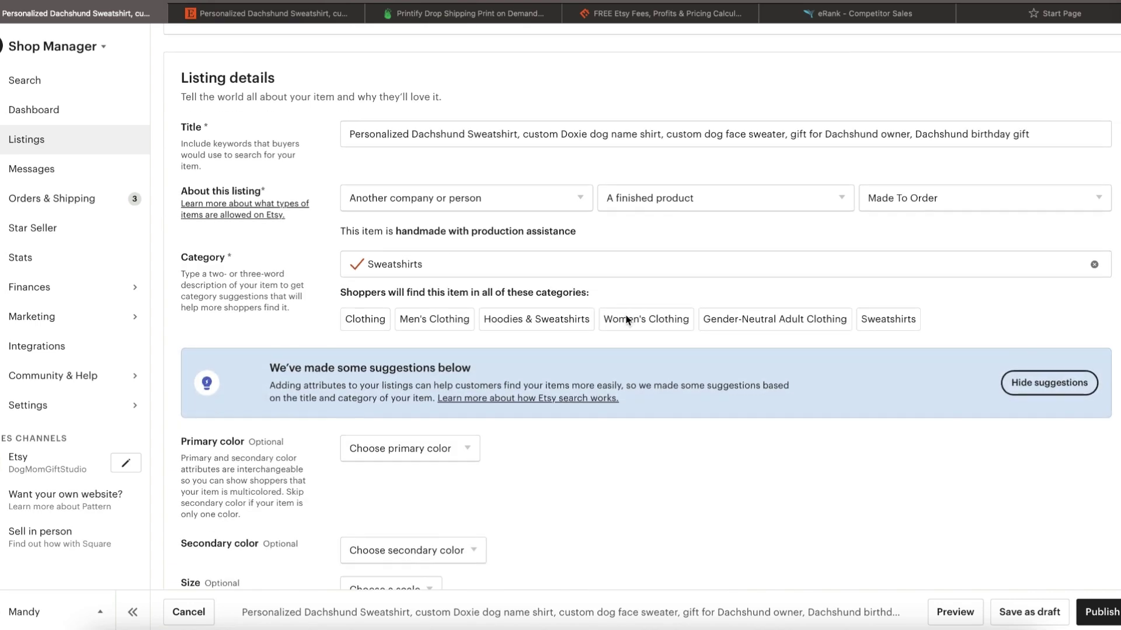
scroll(648, 311, down, 3)
scroll(652, 311, down, 2)
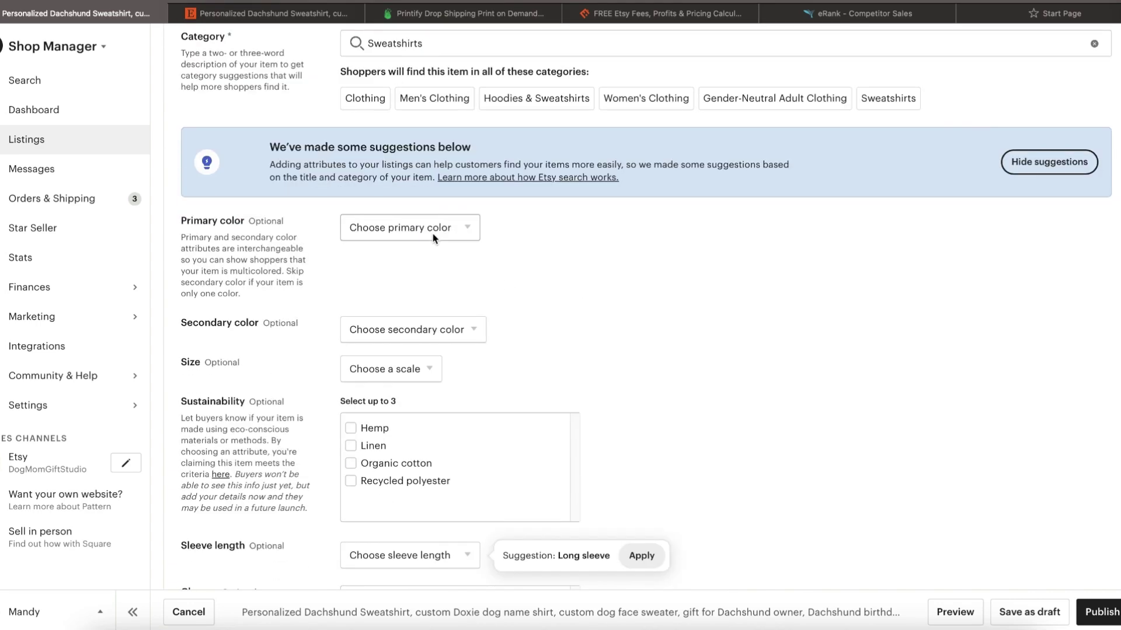
scroll(499, 254, down, 1)
scroll(499, 254, down, 1)
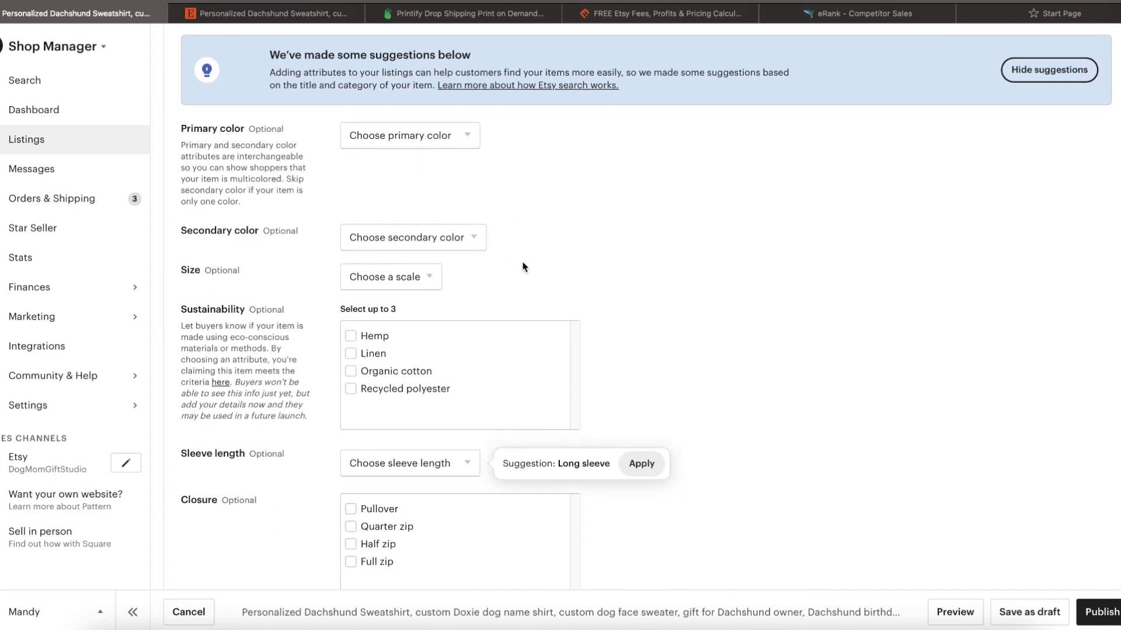
scroll(543, 263, down, 3)
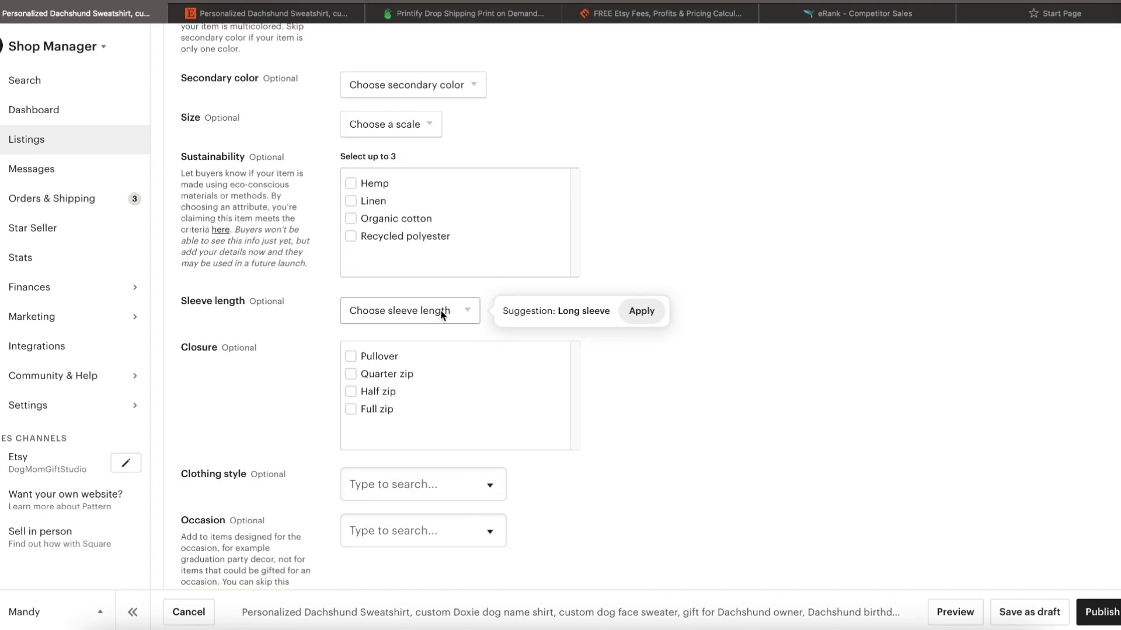
click(643, 311)
scroll(654, 318, down, 2)
click(350, 265)
scroll(536, 308, down, 2)
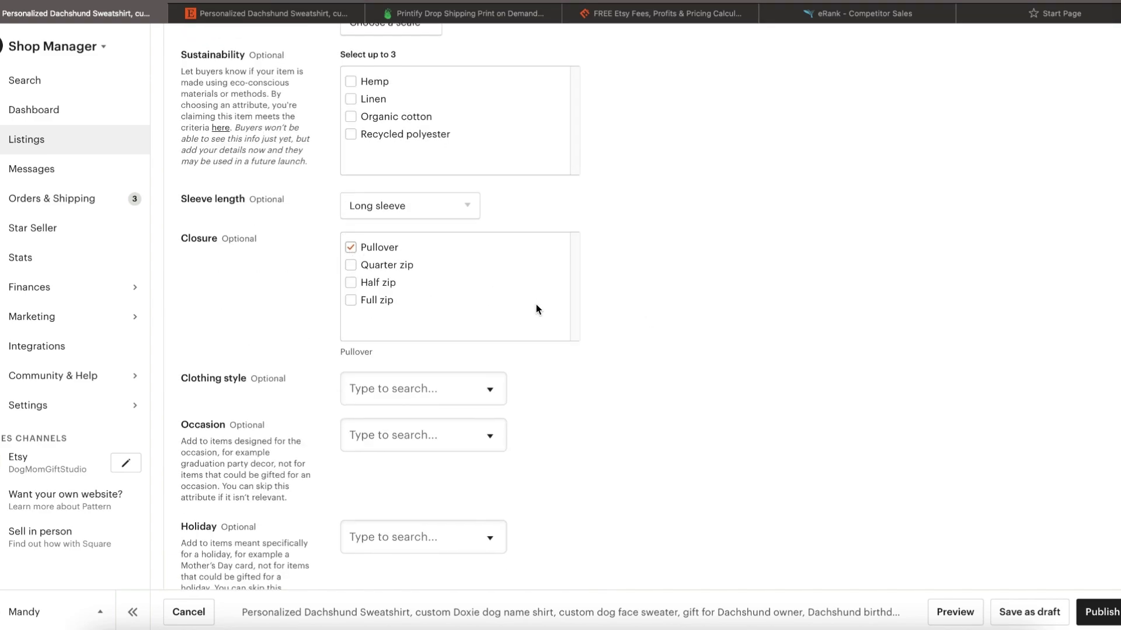
Step: Set the clothing style to Preppy and the Graphic attribute to Animal
click(491, 300)
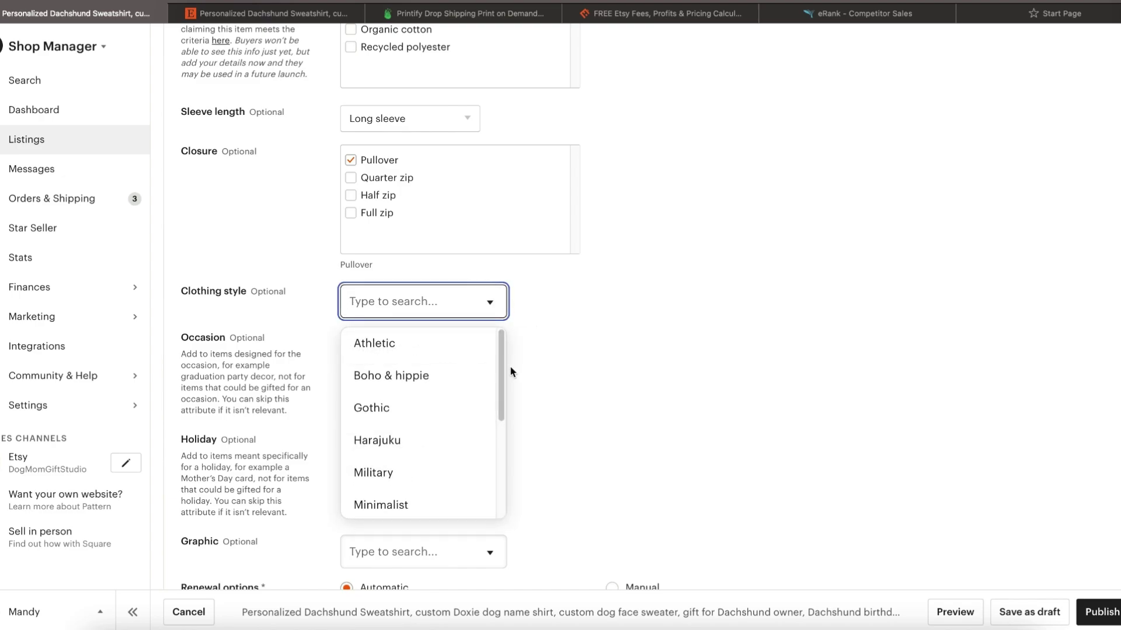
scroll(461, 402, down, 1)
click(399, 488)
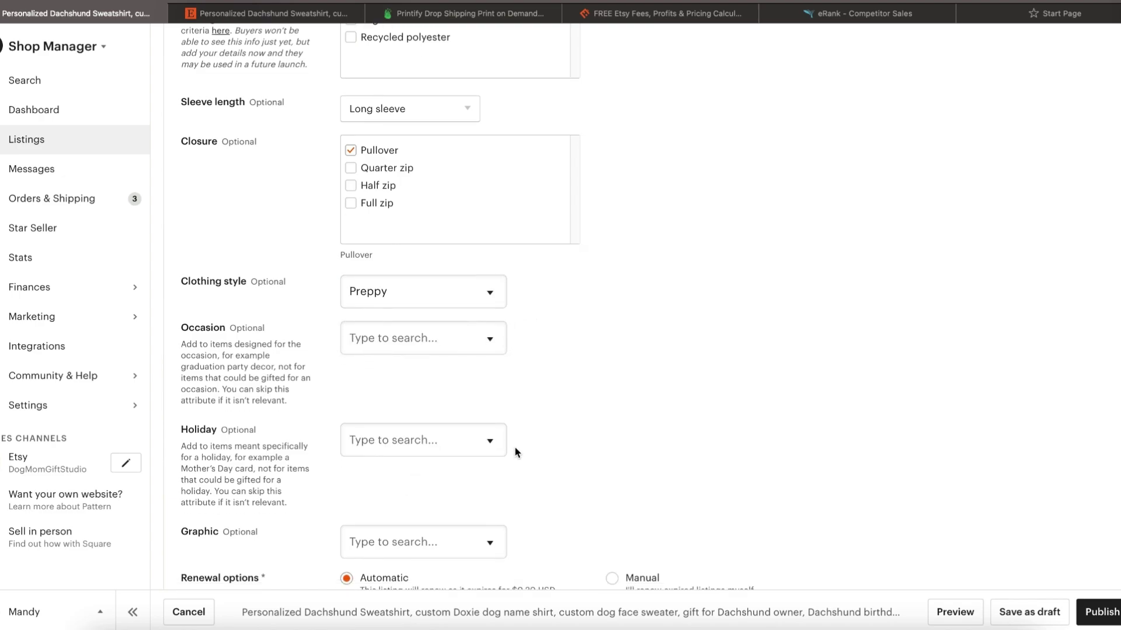
scroll(541, 428, down, 3)
click(494, 416)
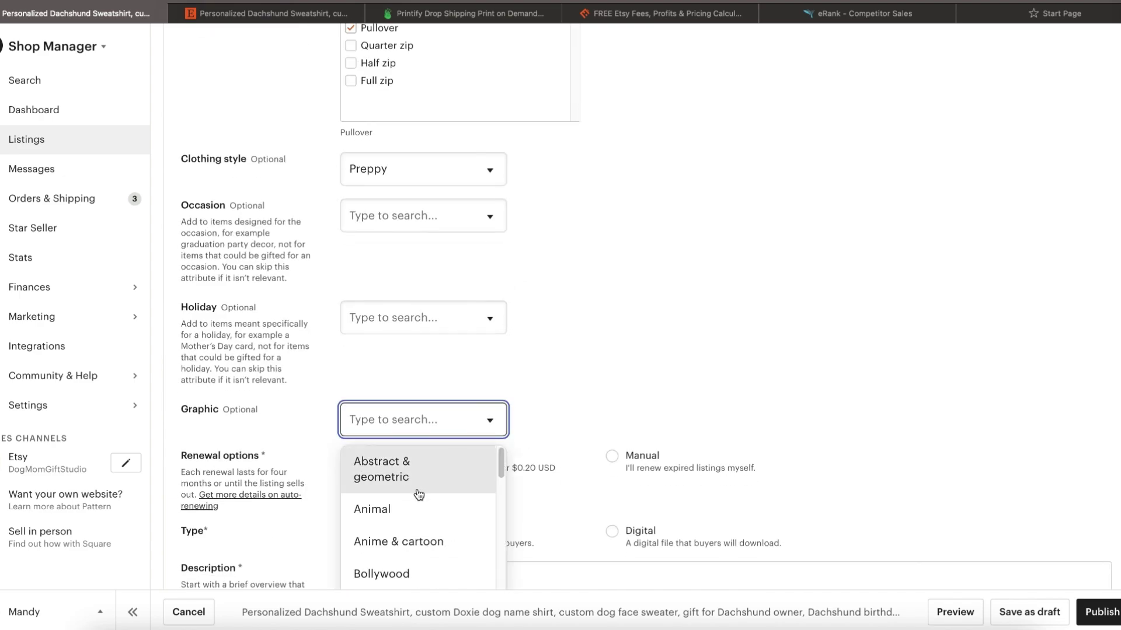
click(413, 507)
scroll(688, 356, down, 1)
scroll(683, 345, down, 2)
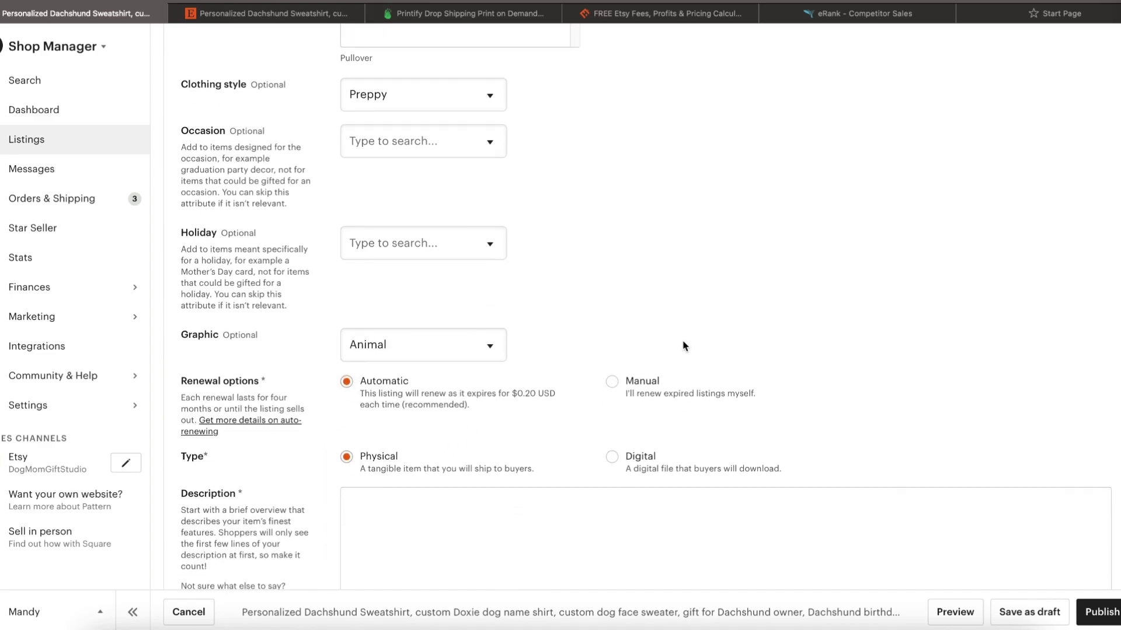
scroll(318, 343, down, 3)
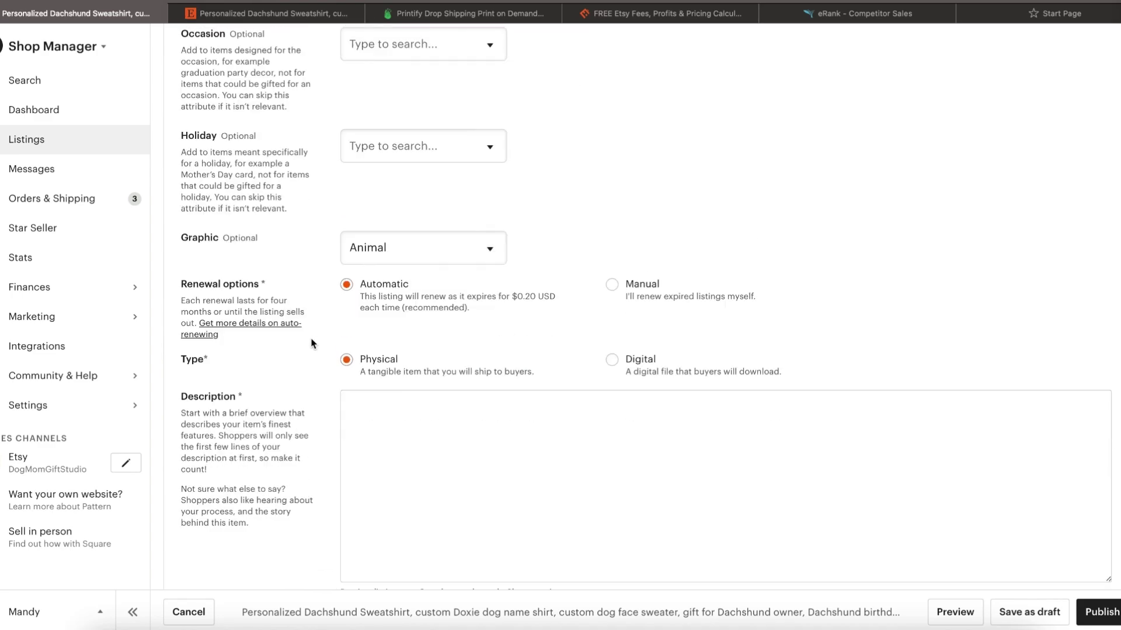
scroll(313, 343, down, 1)
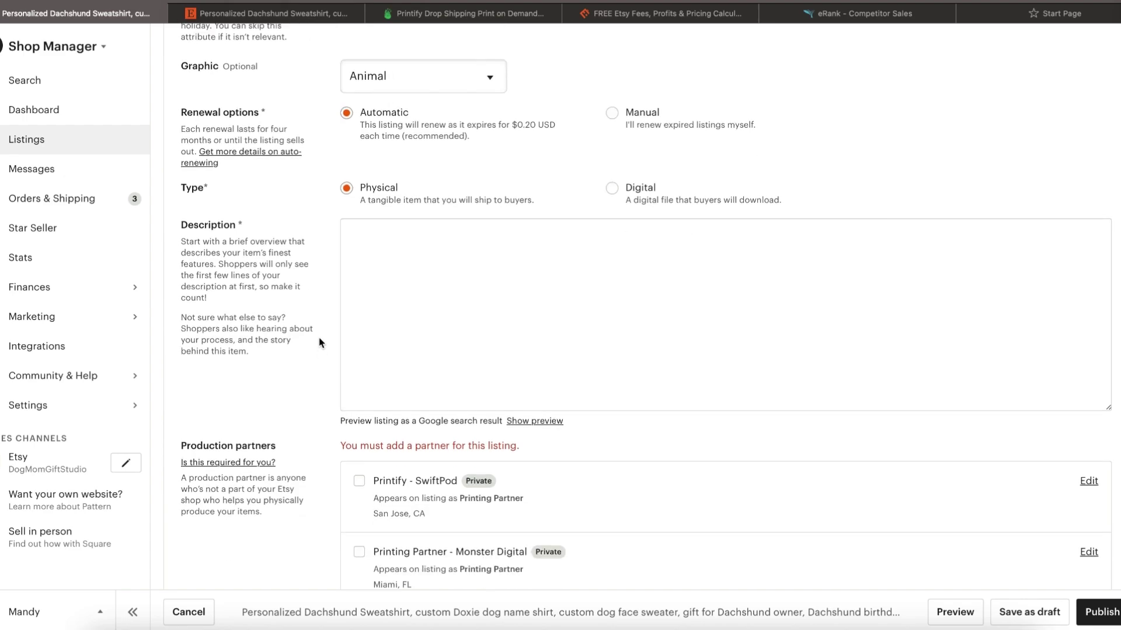
Step: Paste the prepared sweatshirt write-up into the Description, highlighting the CUSTOM ORDERS paragraph
click(391, 253)
key(ctrl+v)
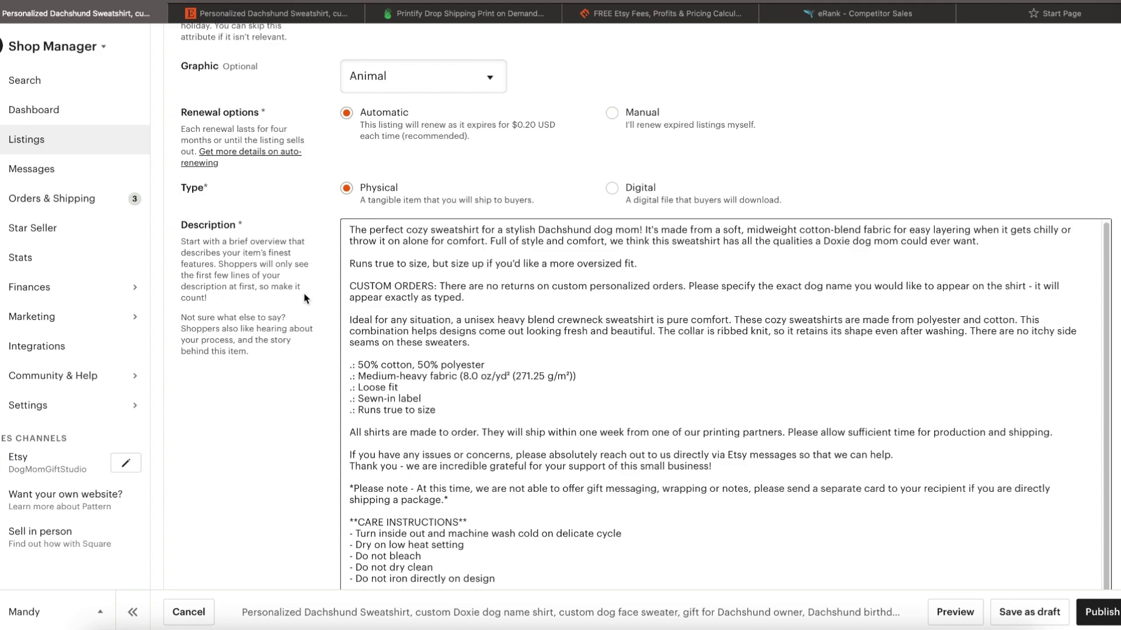
scroll(327, 294, down, 1)
drag(348, 281, 472, 287)
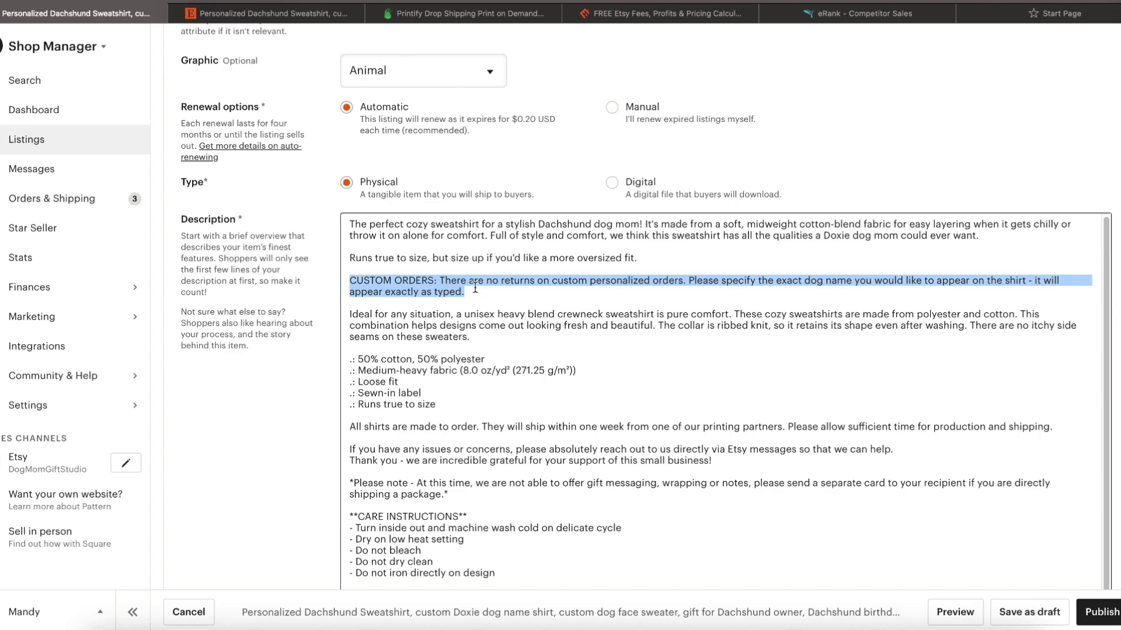
Step: Review the description's note, care instructions and DTG printing paragraphs
scroll(475, 288, down, 3)
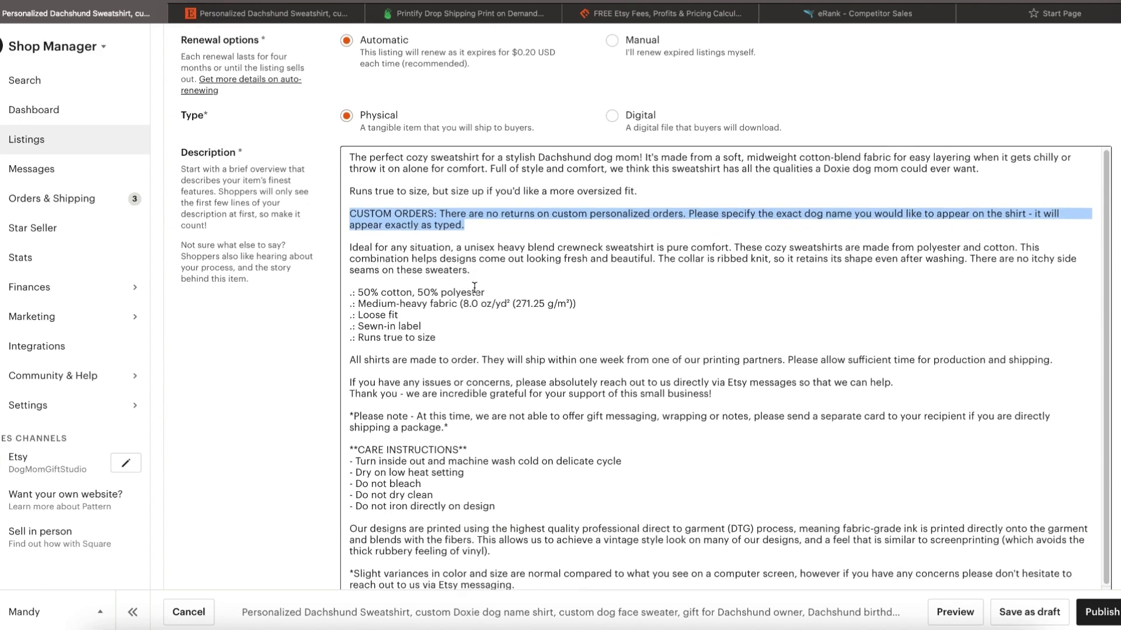
scroll(474, 287, down, 5)
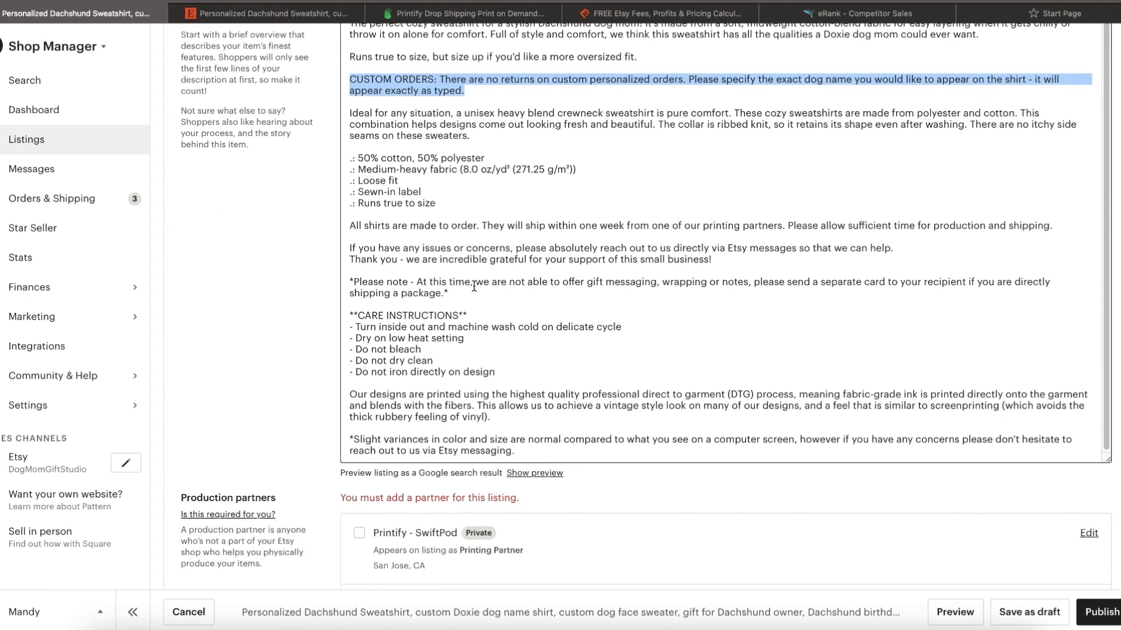
scroll(474, 286, down, 1)
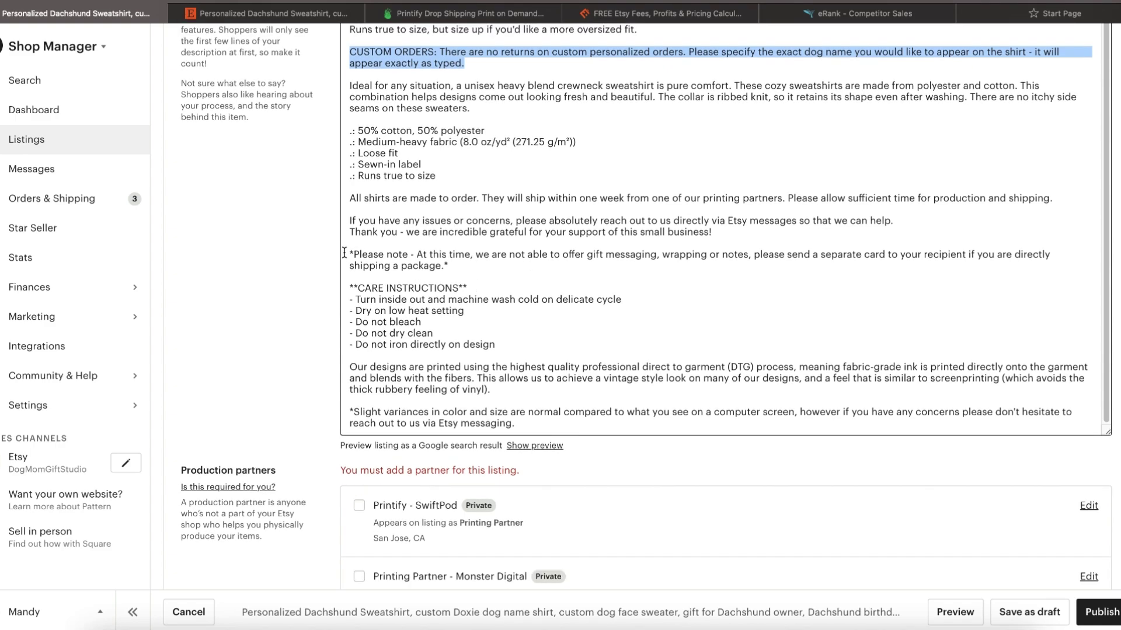
drag(349, 254, 543, 428)
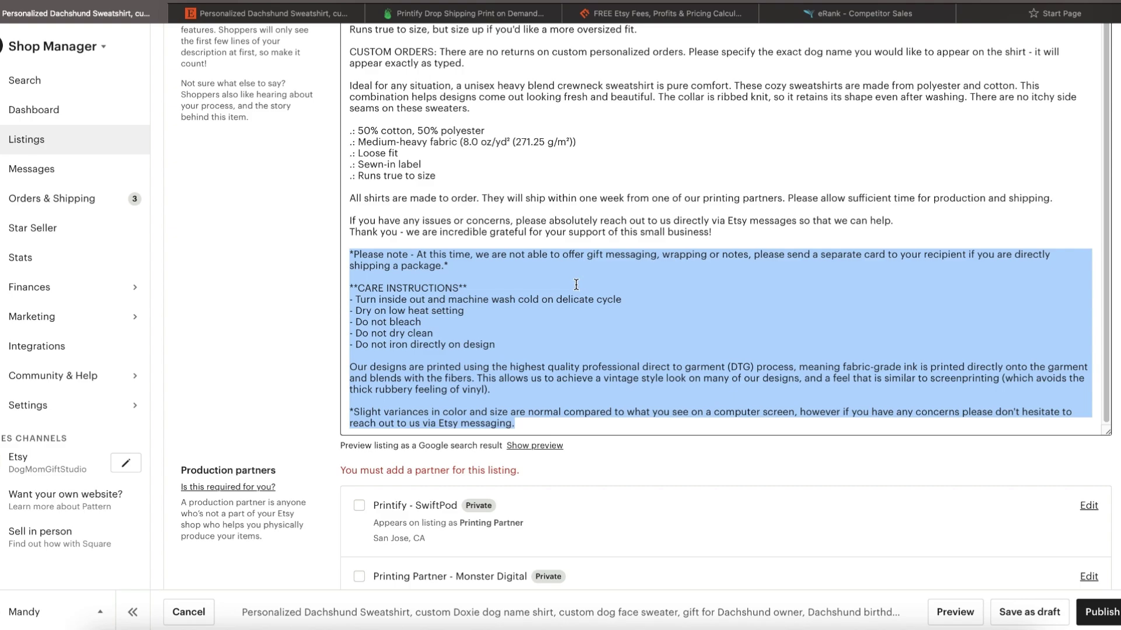
scroll(576, 285, down, 1)
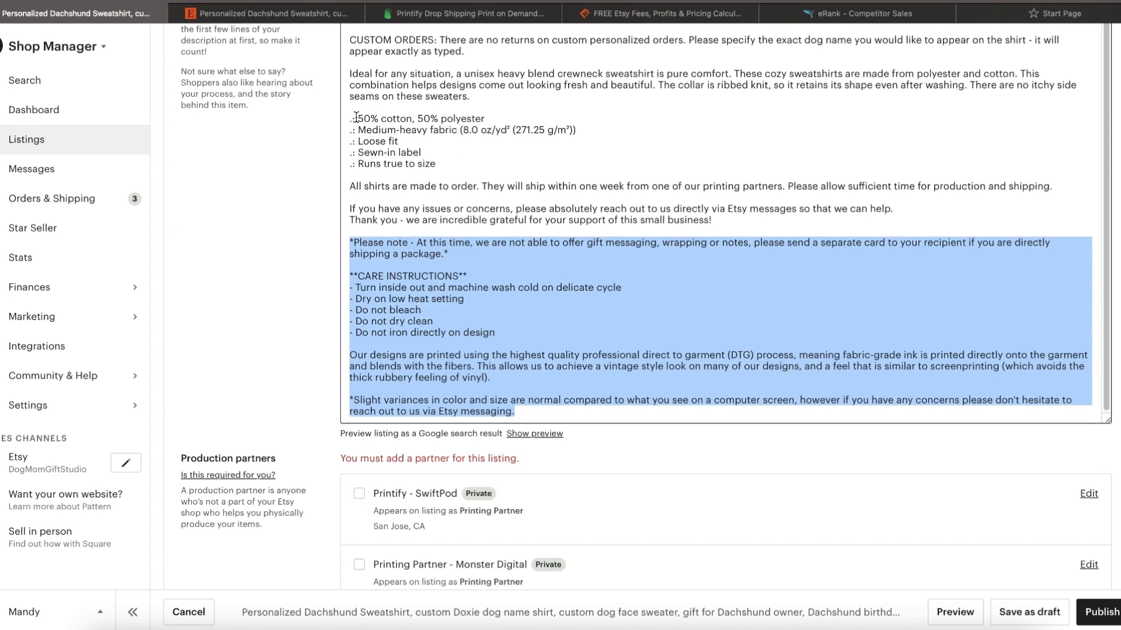
scroll(390, 174, down, 3)
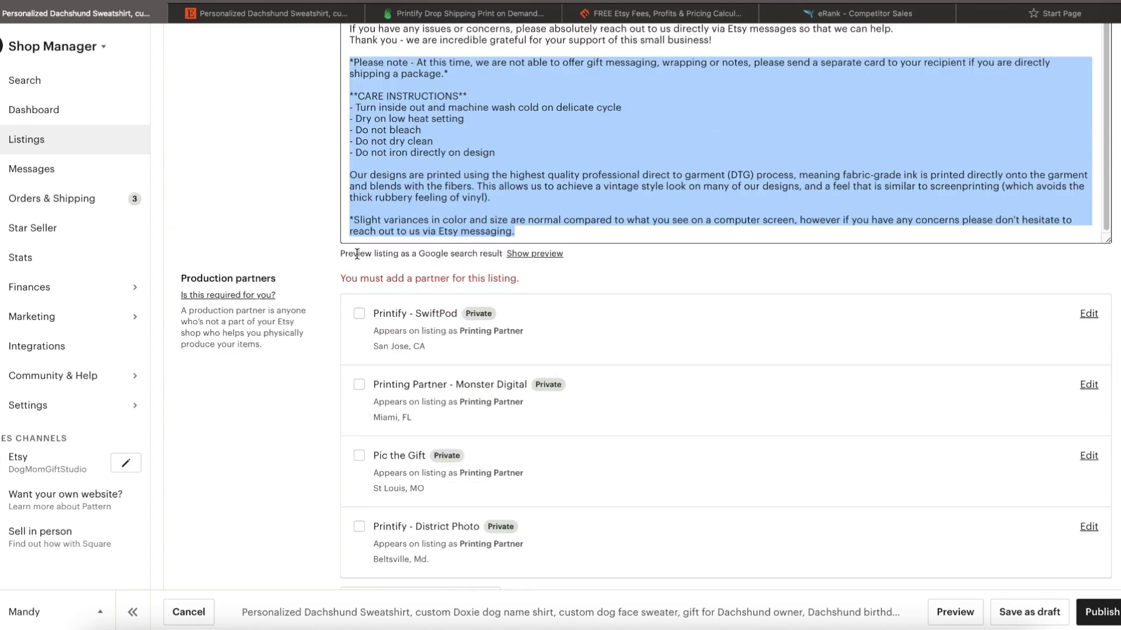
Step: Make Printify - SwiftPod the production partner and file the listing under Dachshund Dog Mom
click(359, 314)
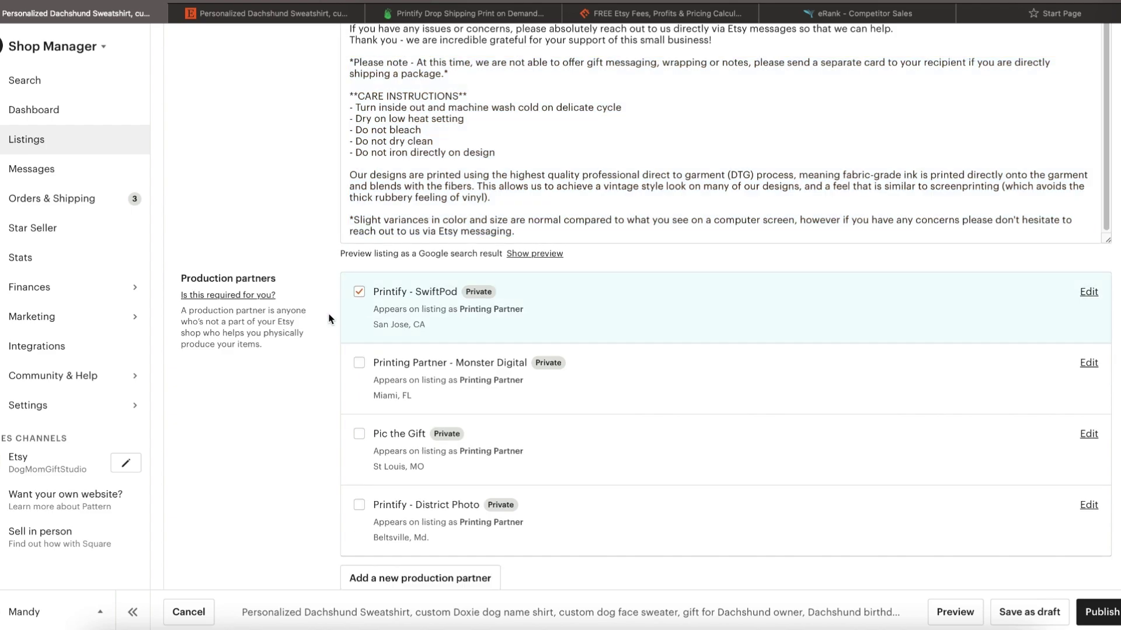
scroll(329, 318, down, 5)
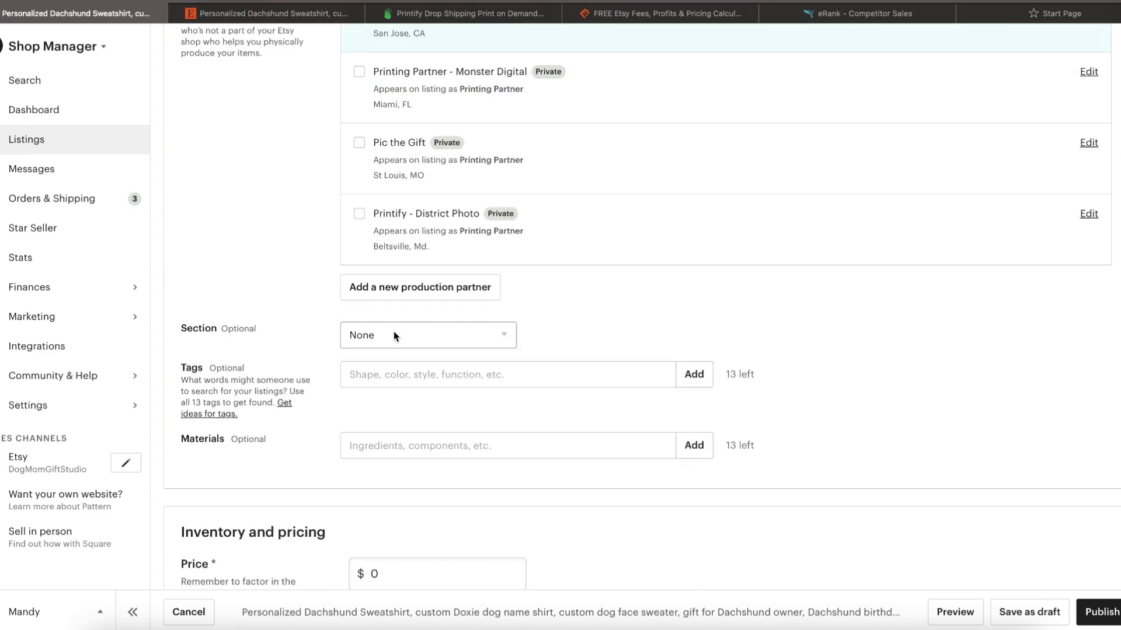
click(394, 334)
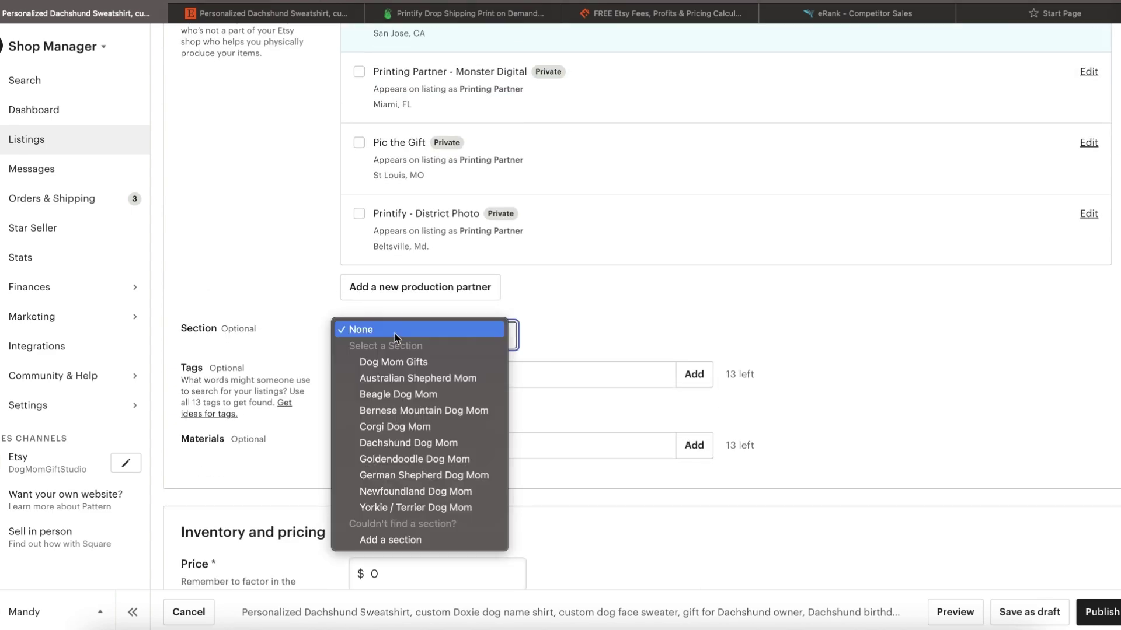
click(441, 442)
Step: Paste the comma-separated tag list and add all 13 tags
scroll(758, 438, down, 2)
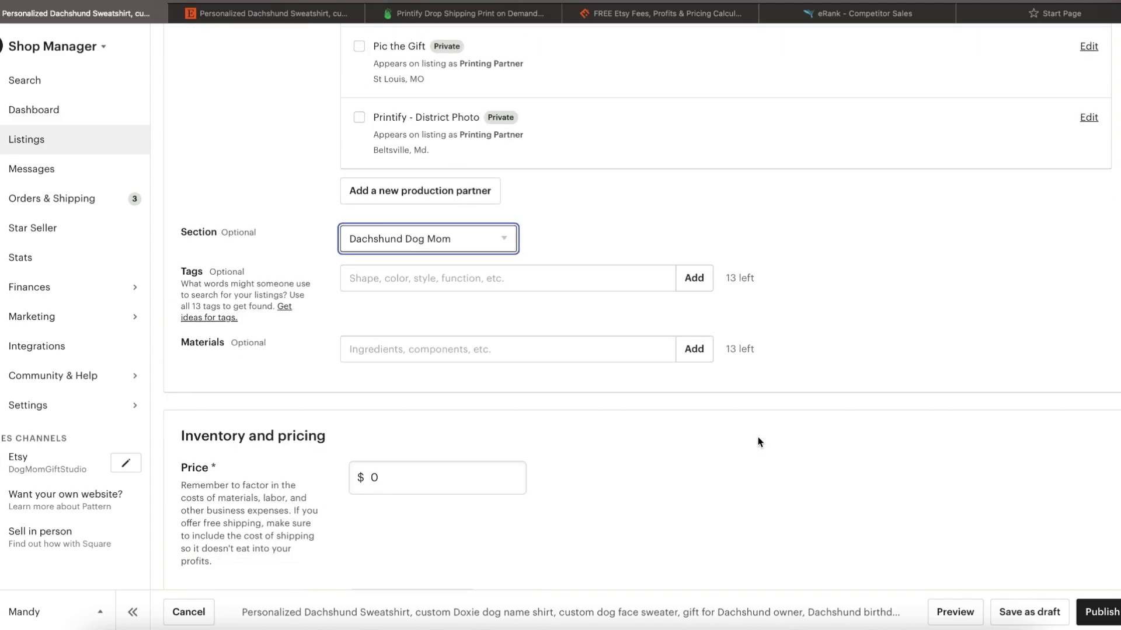
click(437, 278)
key(ctrl+v)
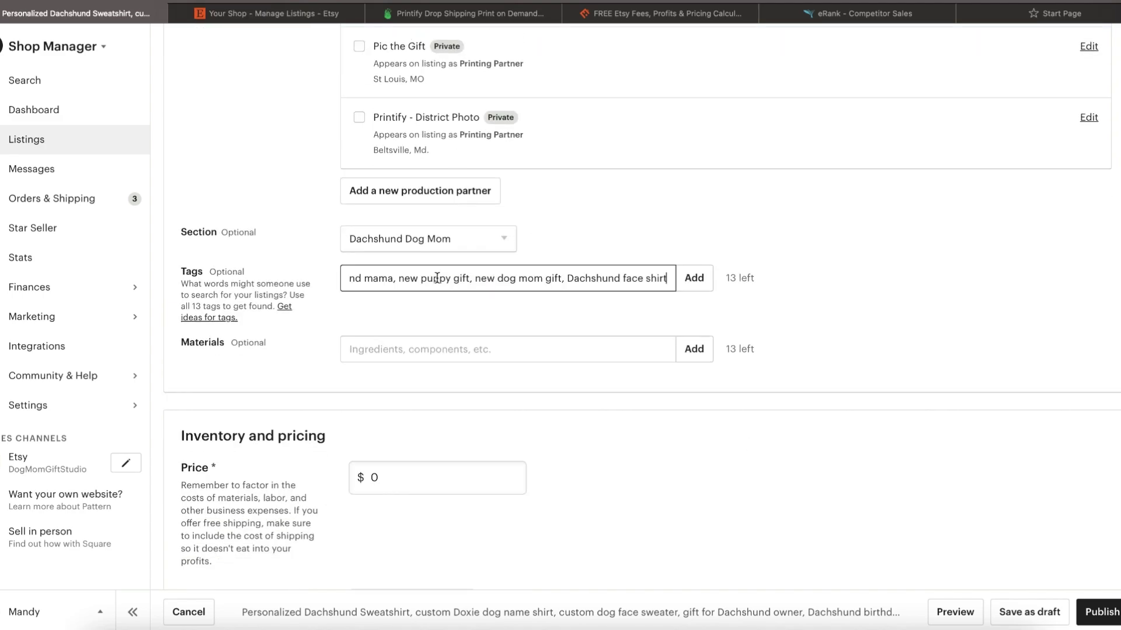
click(700, 276)
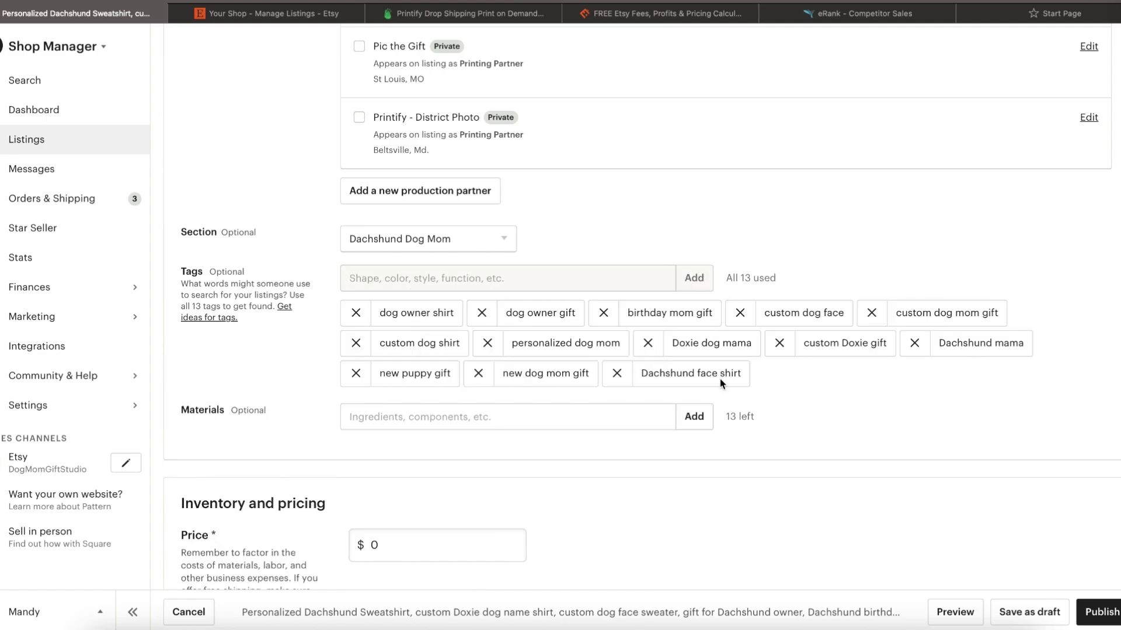
Step: Set the listing price to 39.99
scroll(721, 379, down, 3)
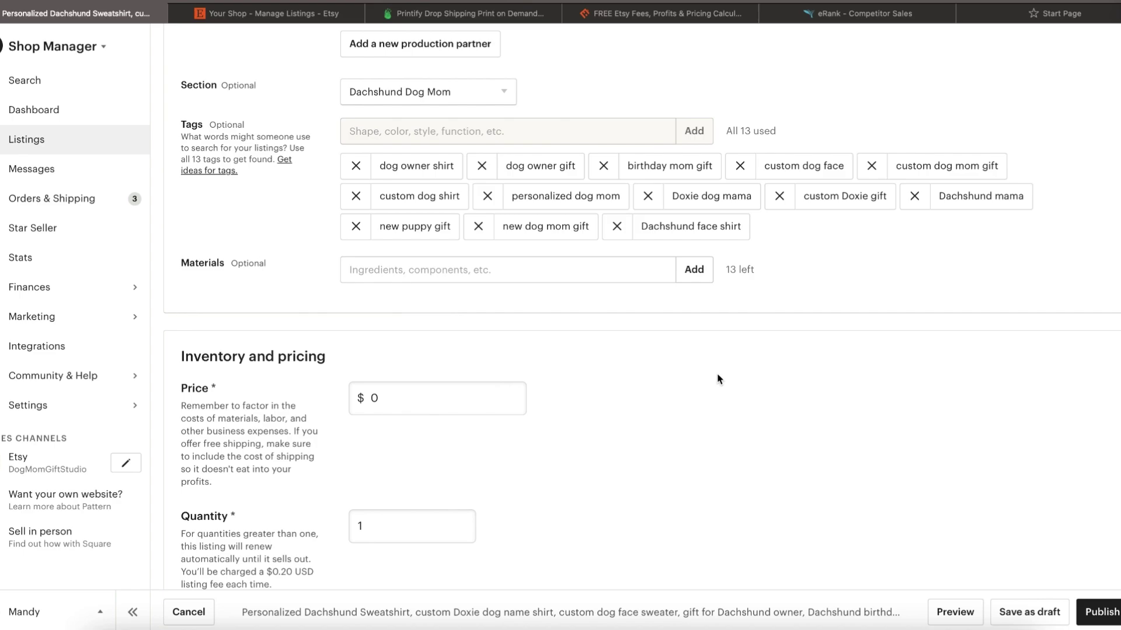
scroll(716, 377, down, 2)
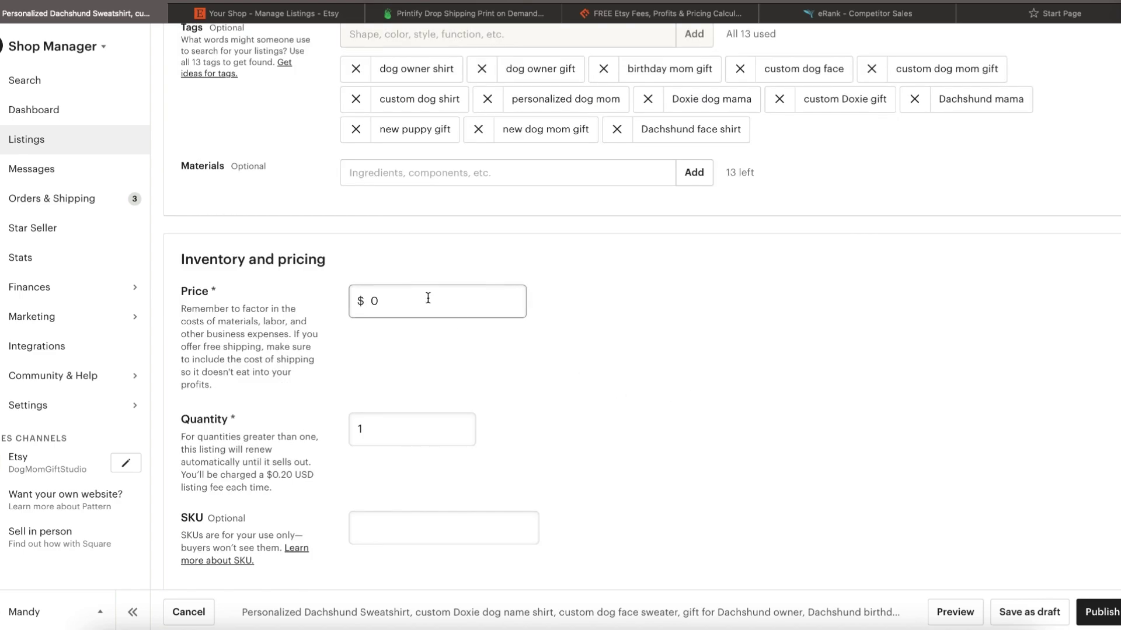
click(415, 310)
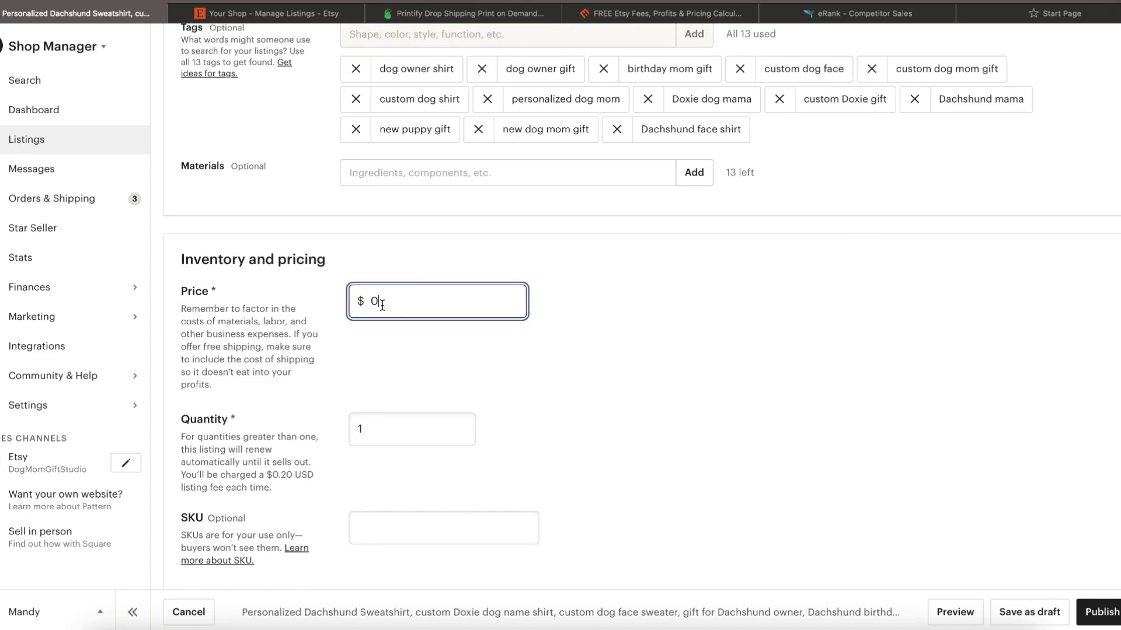
scroll(382, 306, down, 1)
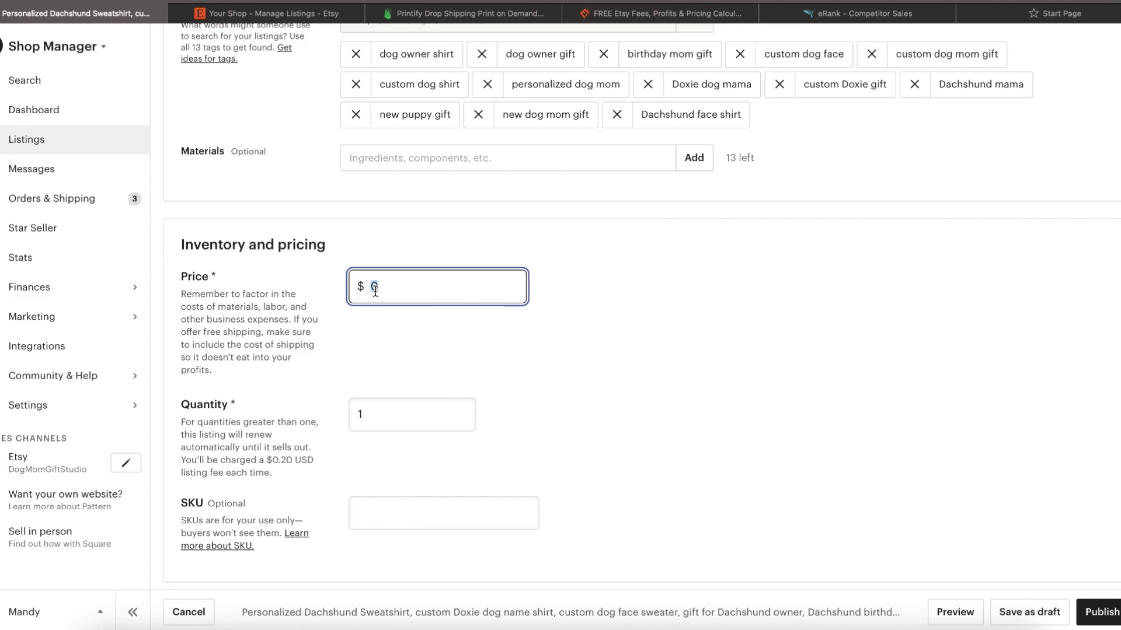
text(39.99)
click(584, 306)
Step: Change the listing quantity from 1 to 999
scroll(583, 306, down, 3)
click(366, 301)
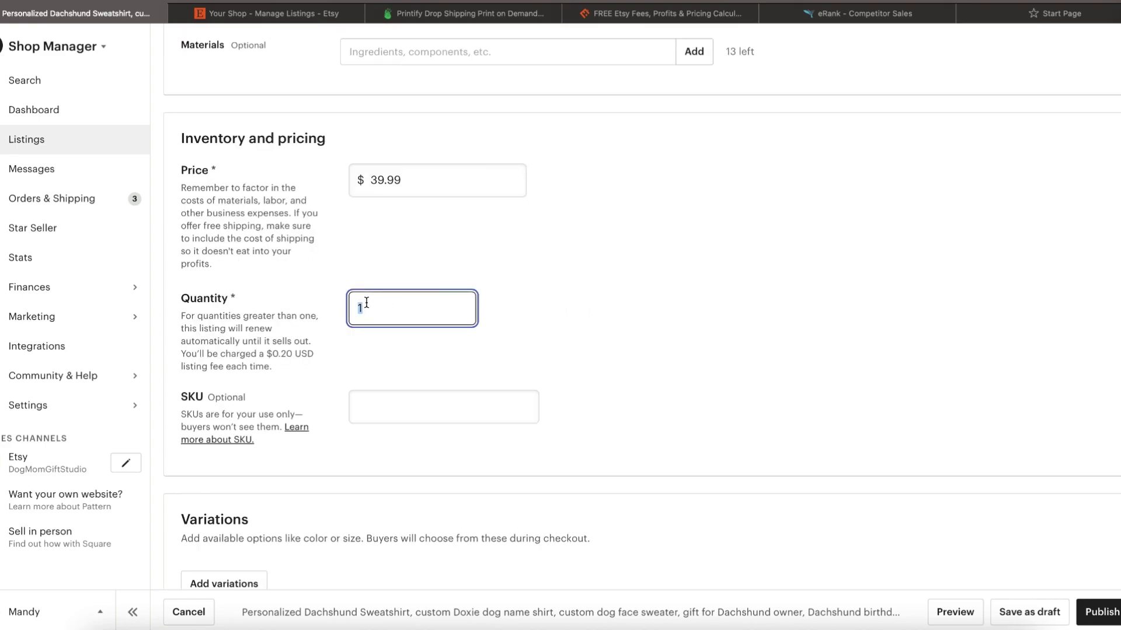
key(BackSpace)
text(999)
click(716, 331)
scroll(714, 332, down, 3)
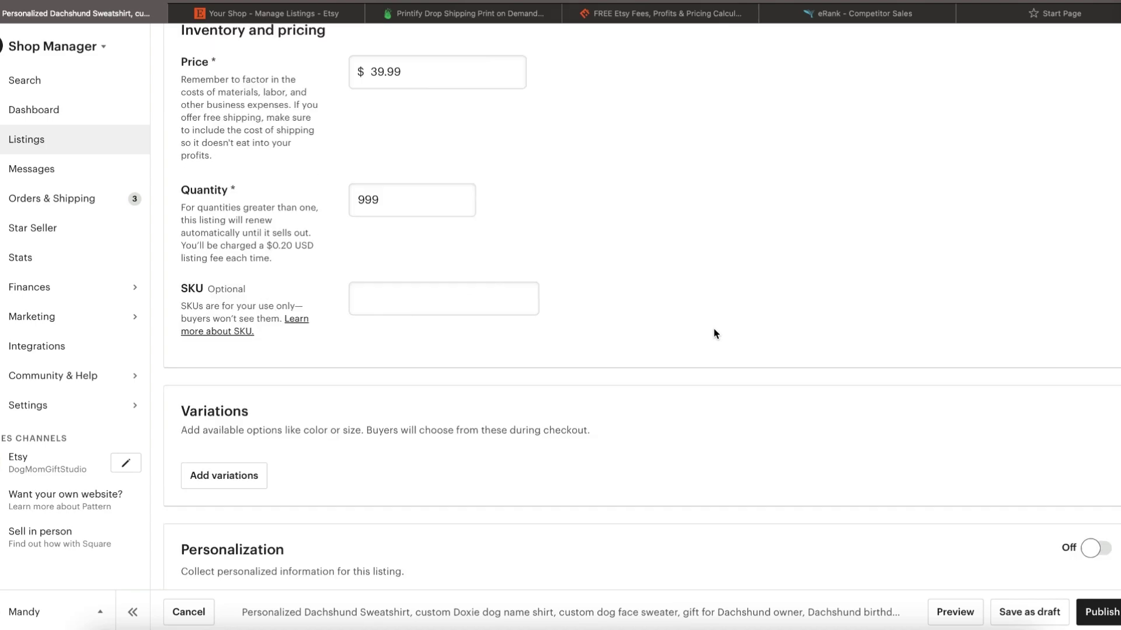
Step: Add a Size variation with prices varying by size, plus a custom Color variation
click(255, 412)
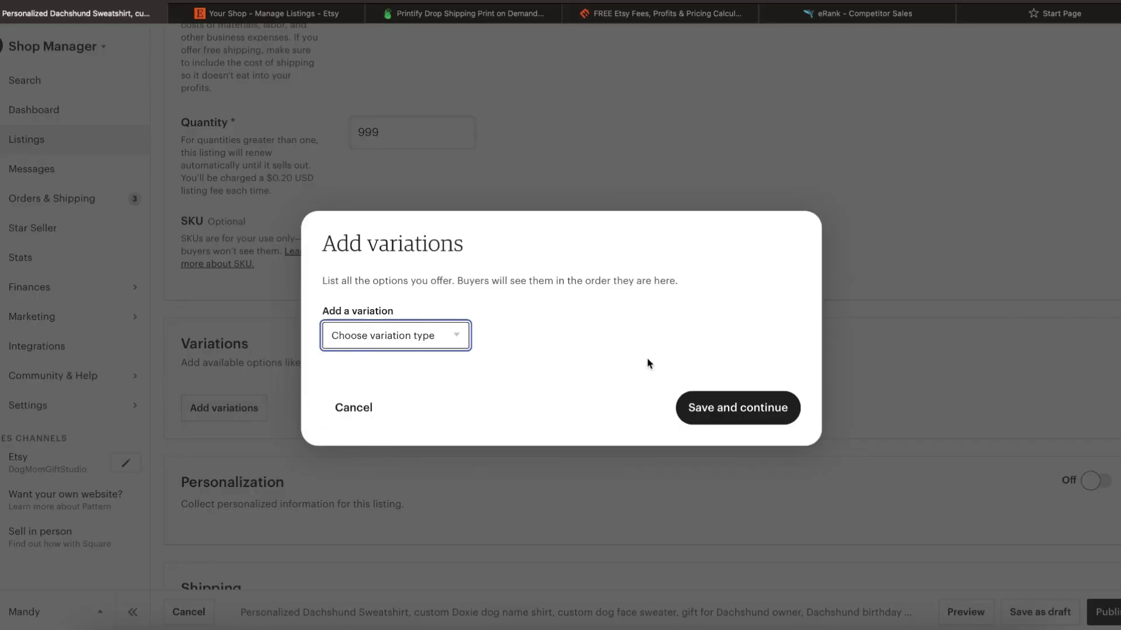
click(446, 347)
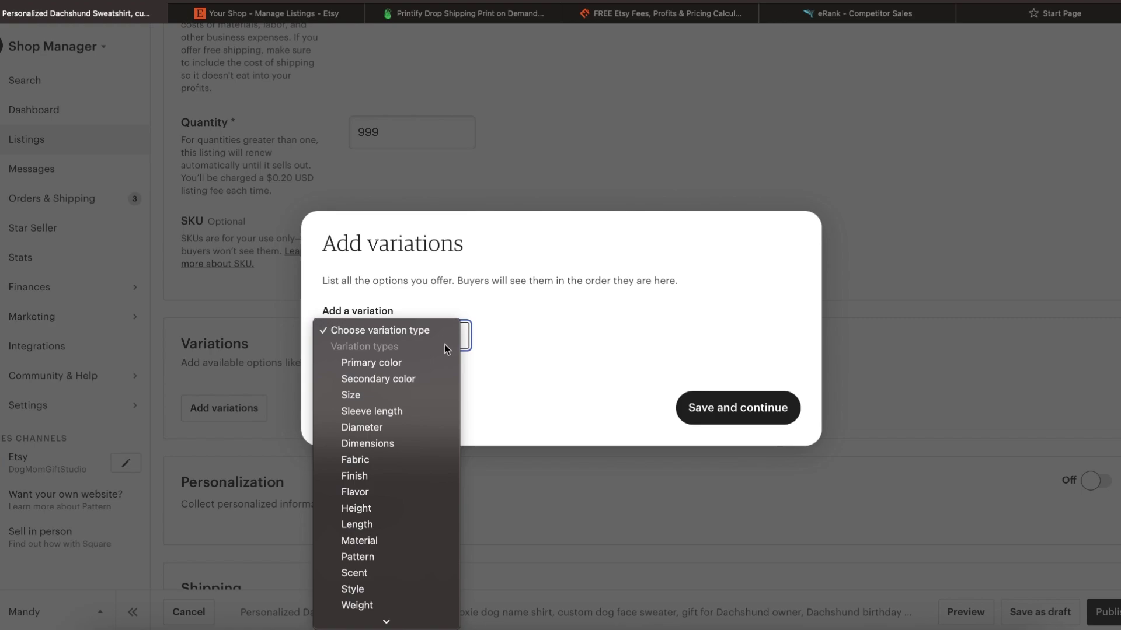
click(401, 395)
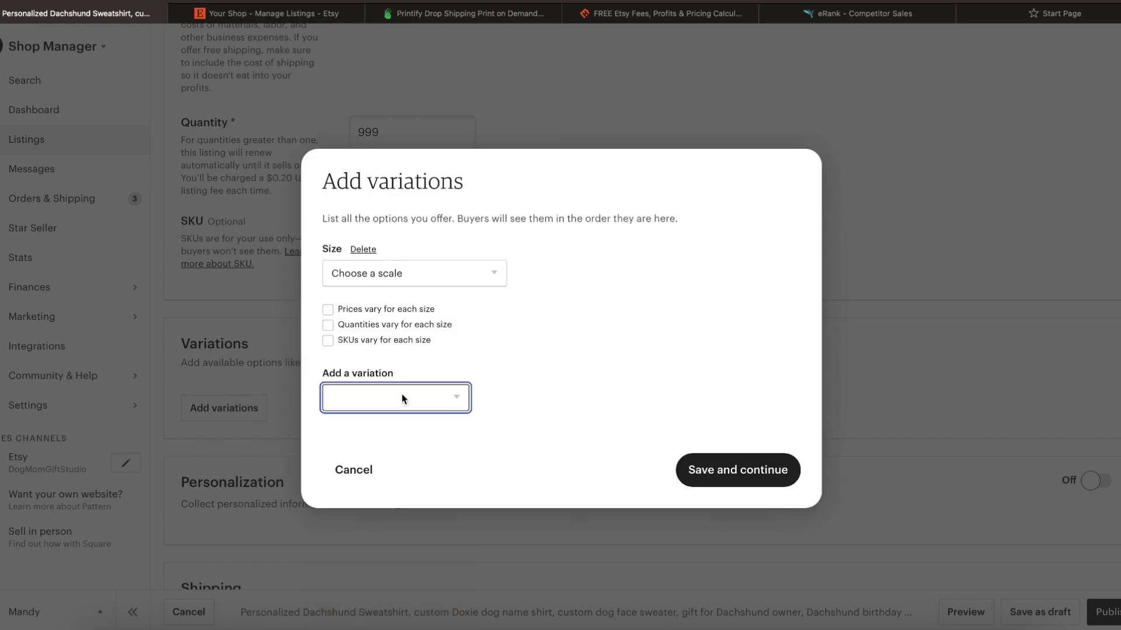
click(415, 310)
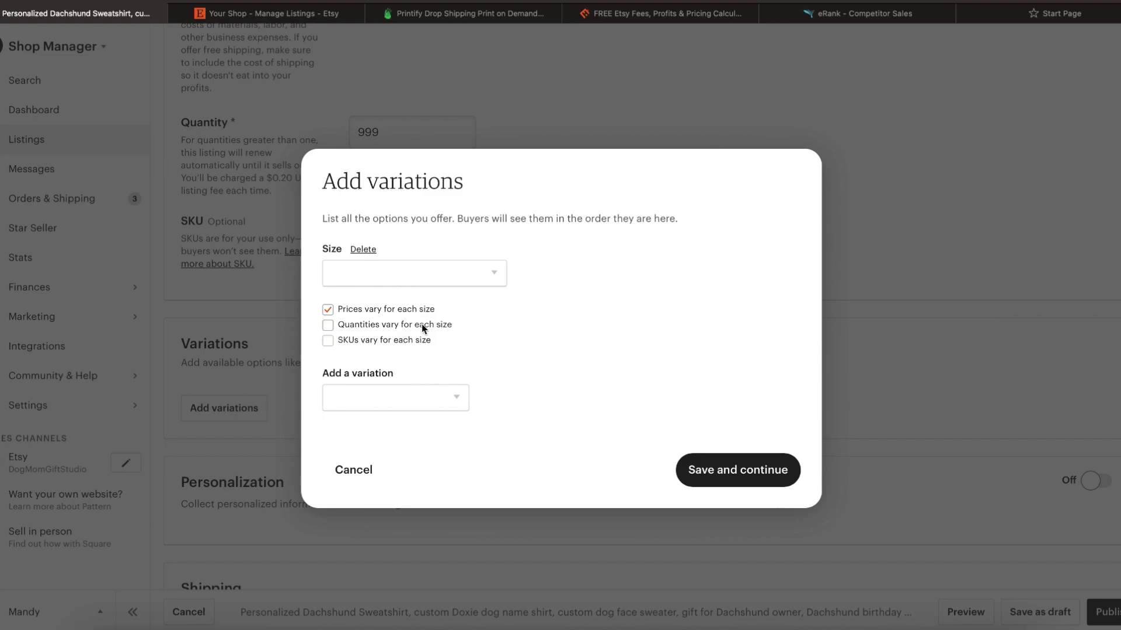
click(446, 400)
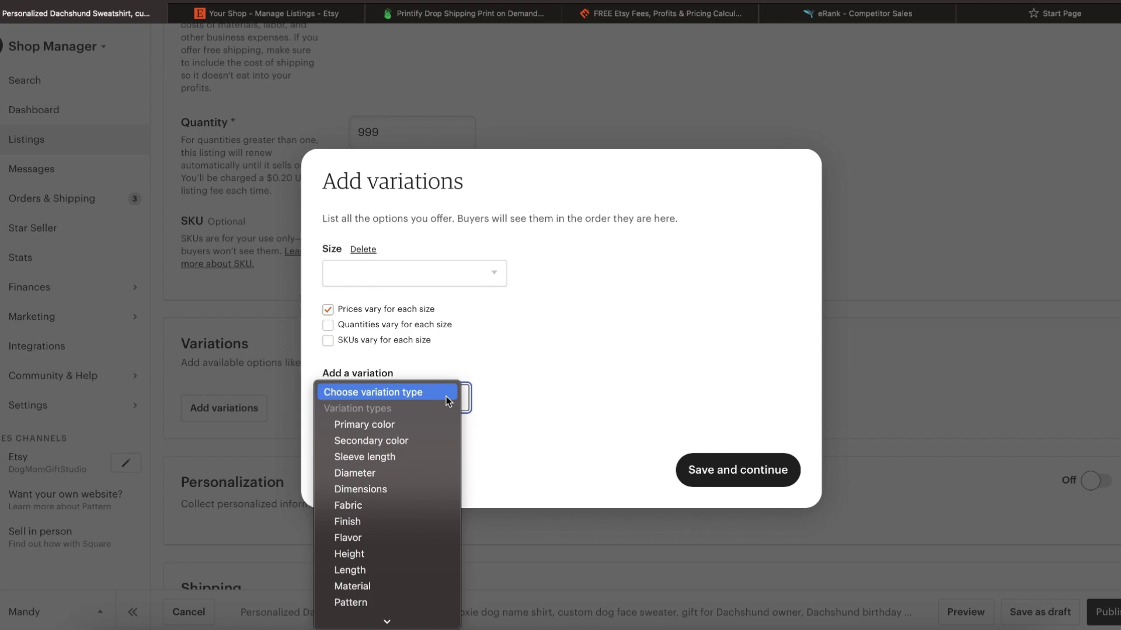
scroll(427, 432, down, 3)
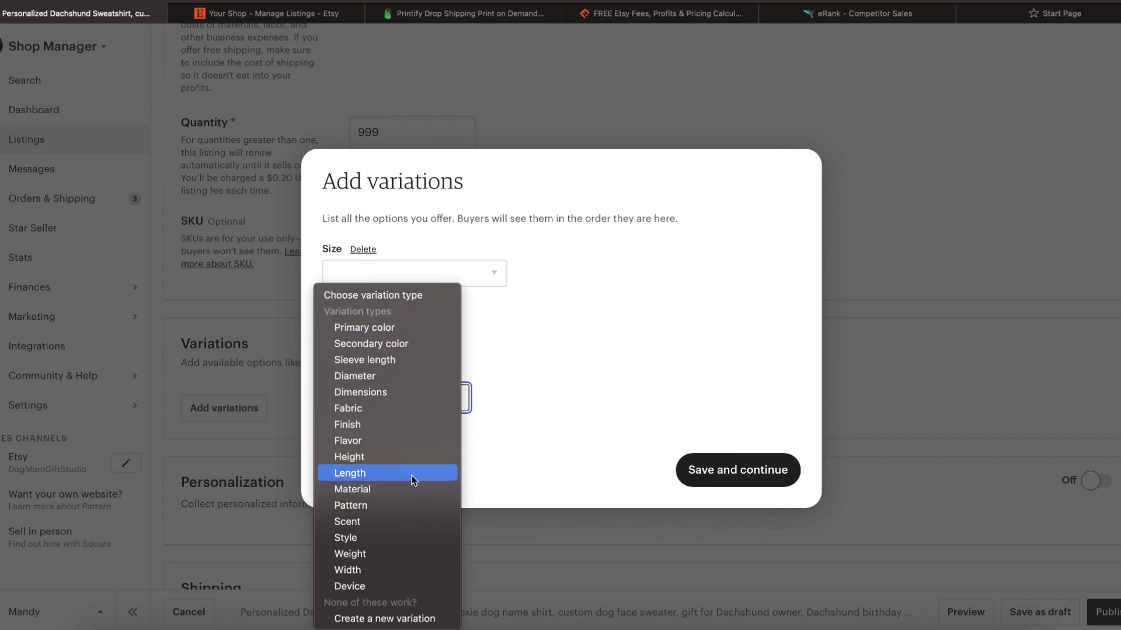
click(418, 620)
text(Color)
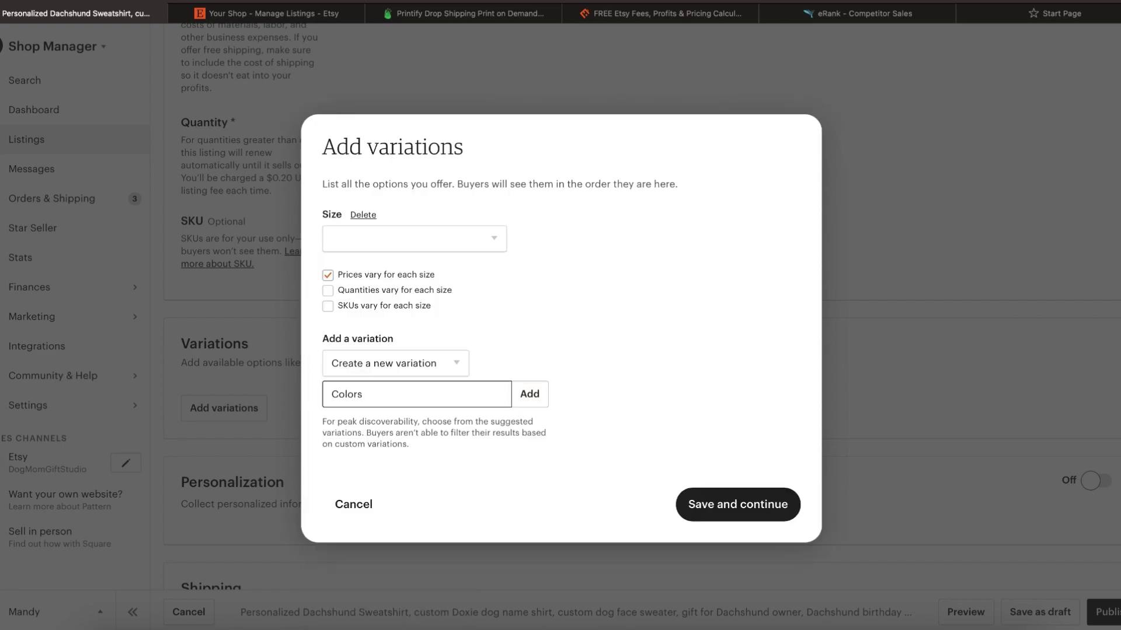
key(Return)
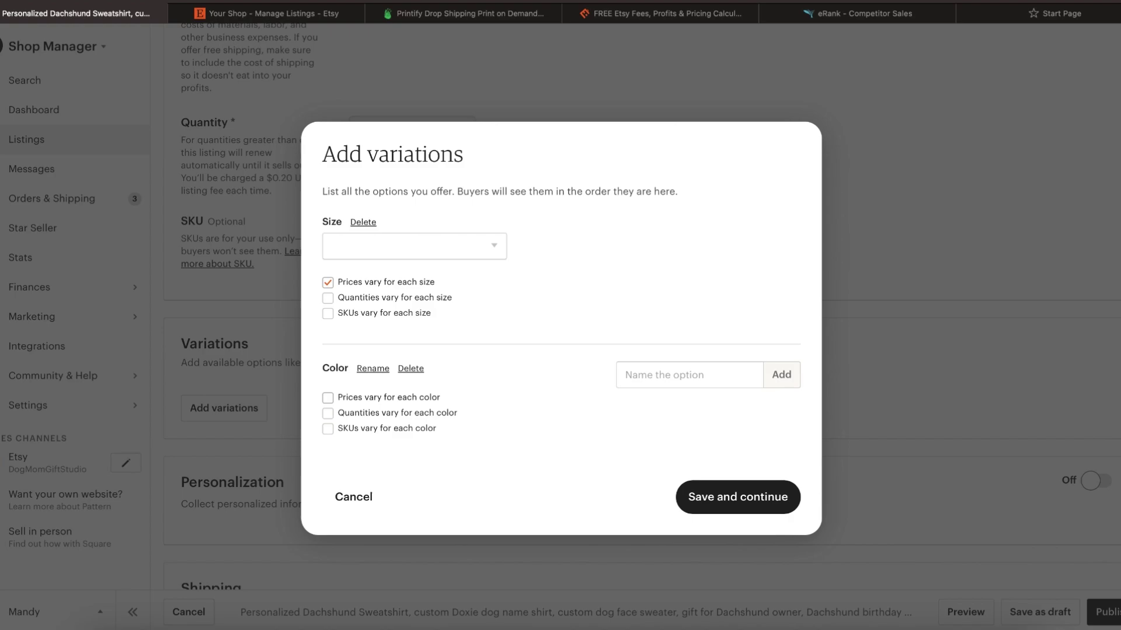
Step: Switch Size to custom options and add Small, Medium and Large
click(700, 244)
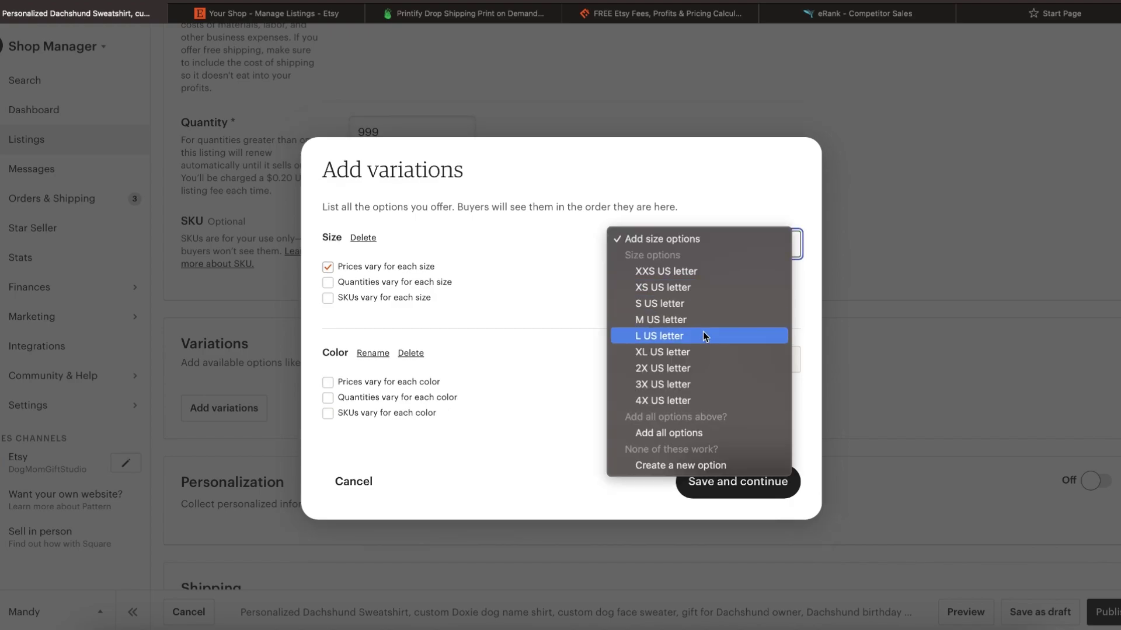
click(666, 467)
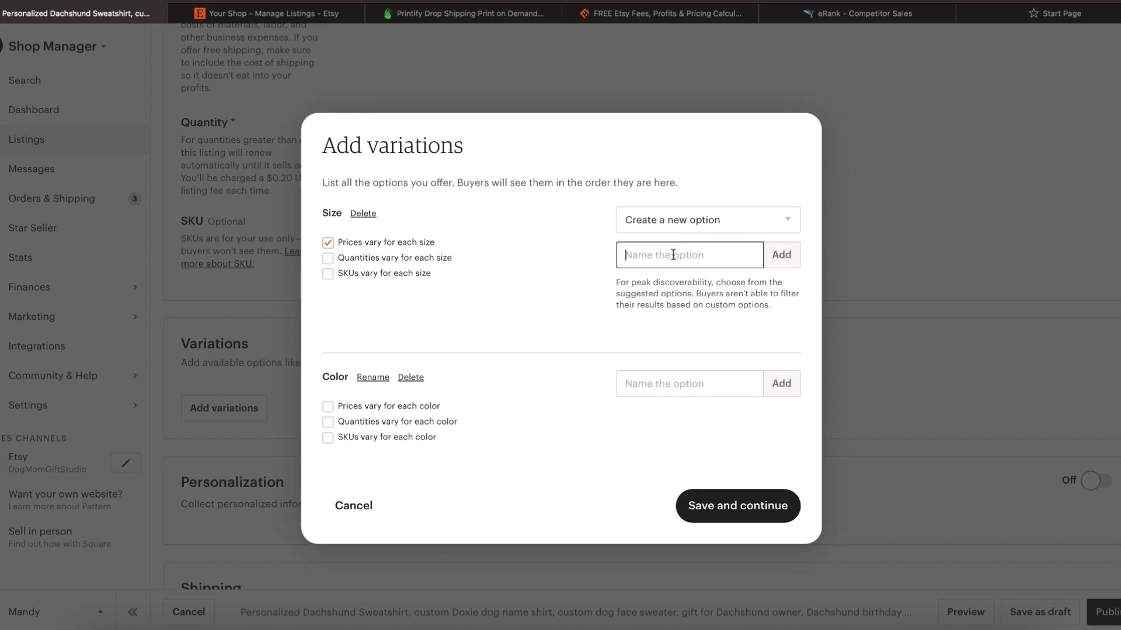
text(Small)
key(Return)
text(Medium)
key(Return)
text(Large)
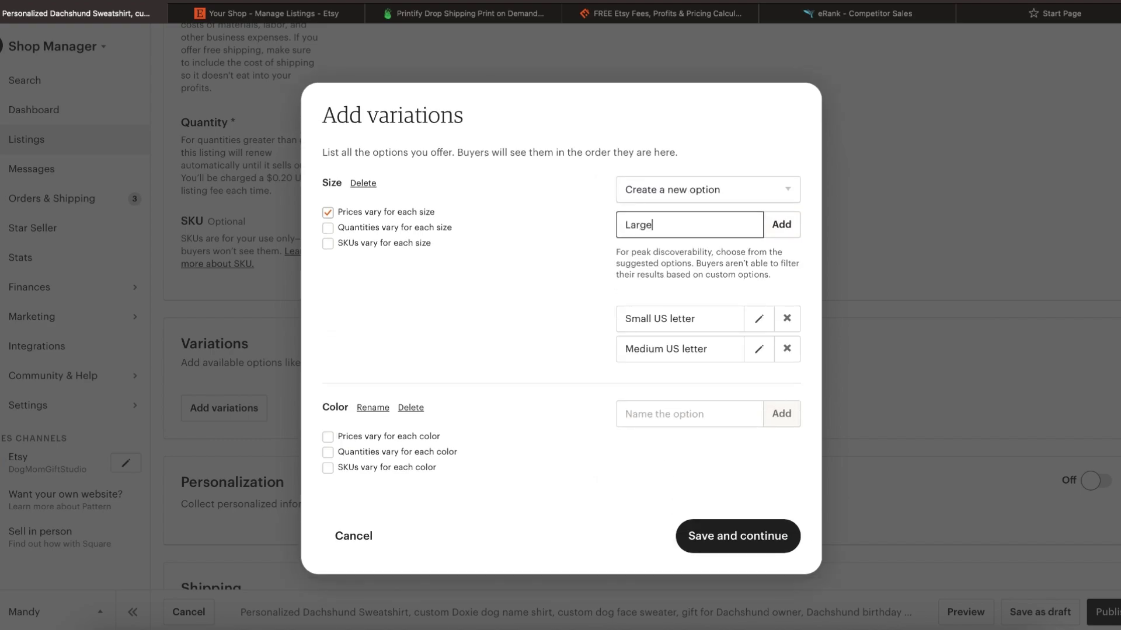
key(Return)
Step: Add X-Large, 2XL and 3XL as further custom size options
text(X-Large)
key(Return)
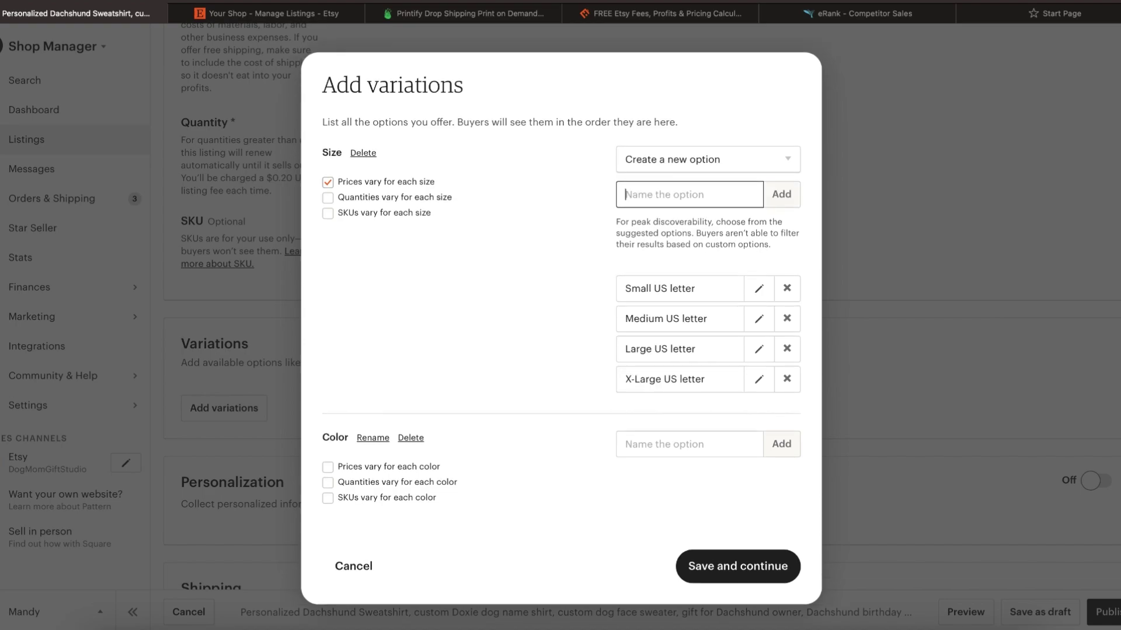
text(2XL)
key(Return)
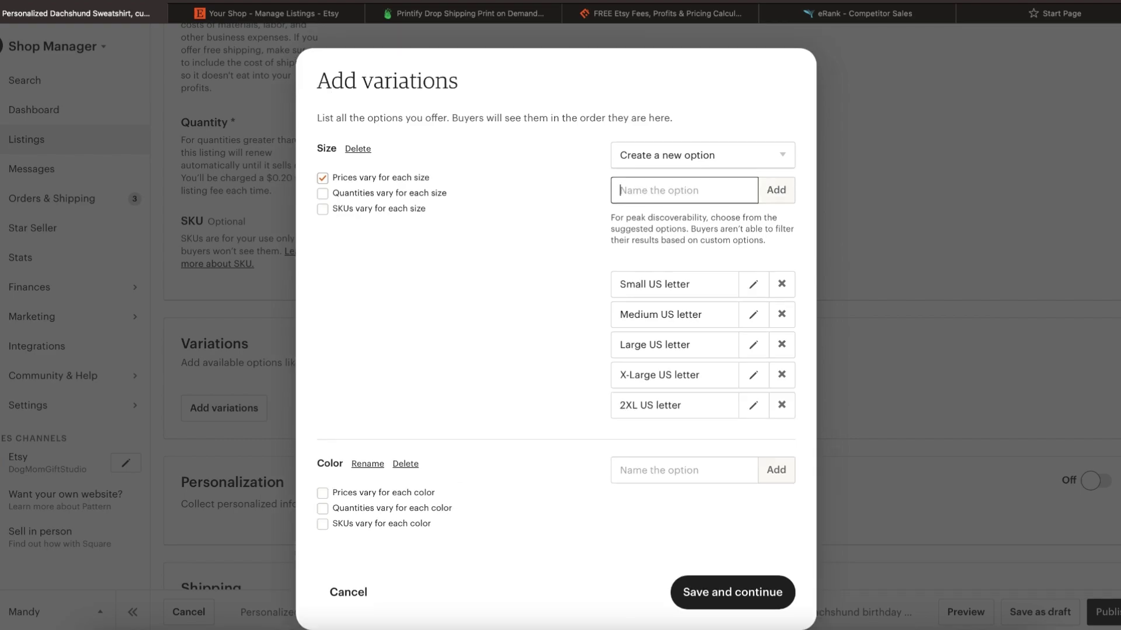
text(3XL)
key(Return)
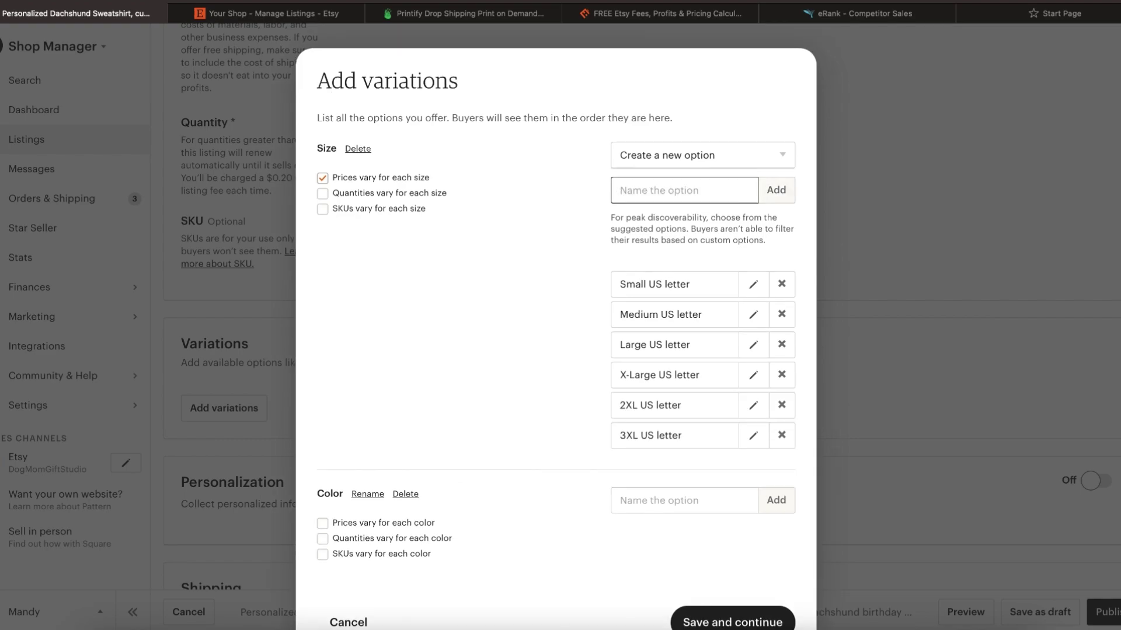
Step: Add White, Ash and Sport Grey as Color options
scroll(723, 374, down, 2)
click(693, 459)
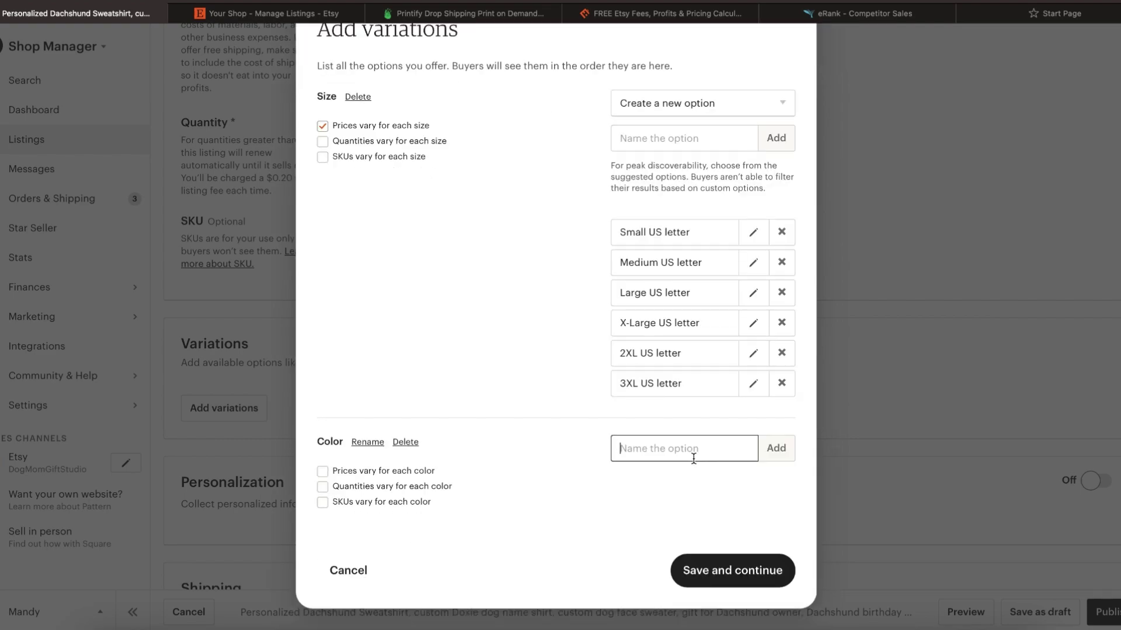
text(White)
key(Return)
text(Ash)
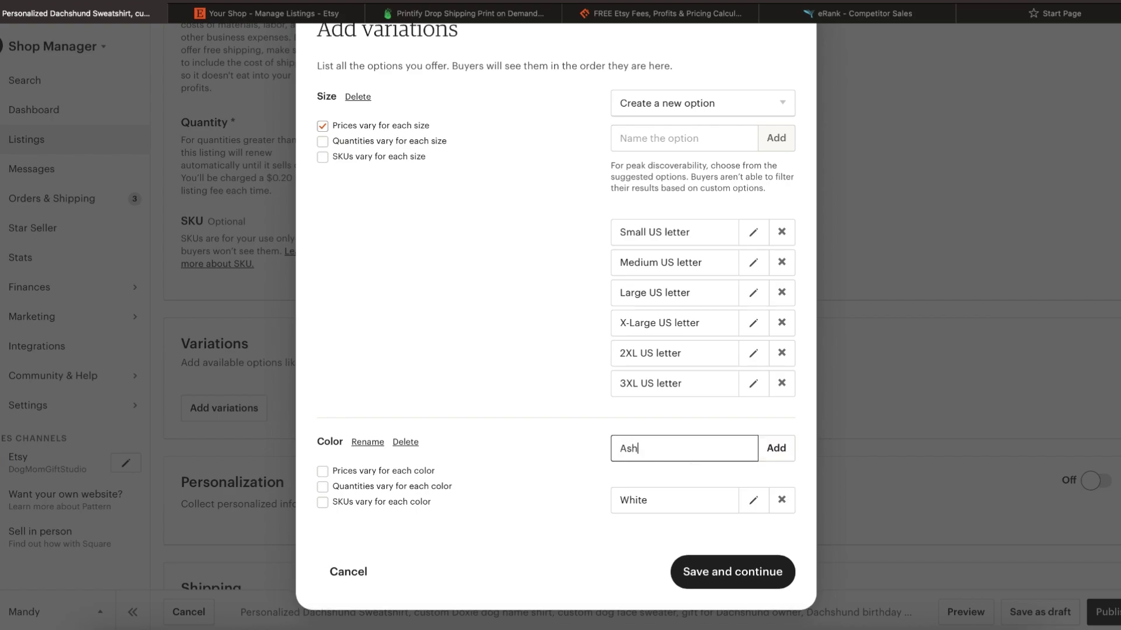
key(Return)
text(Sport Grey)
key(Return)
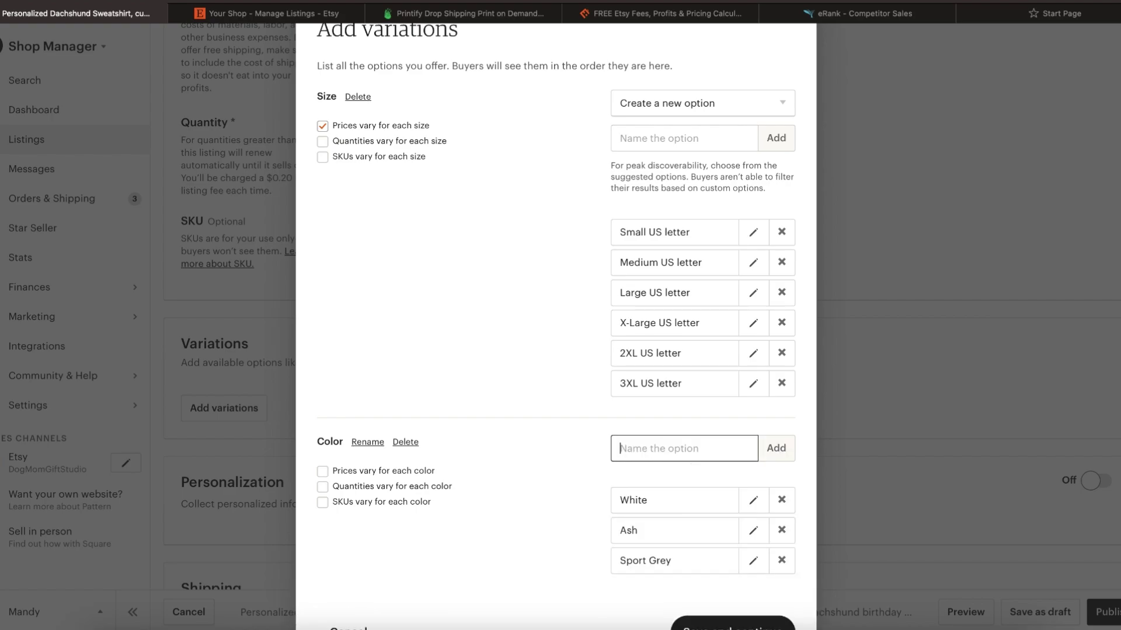
Step: Add Sand, Light Pink and Light Blue colours and save the variations
text(Sand)
key(Return)
text(Light Pink)
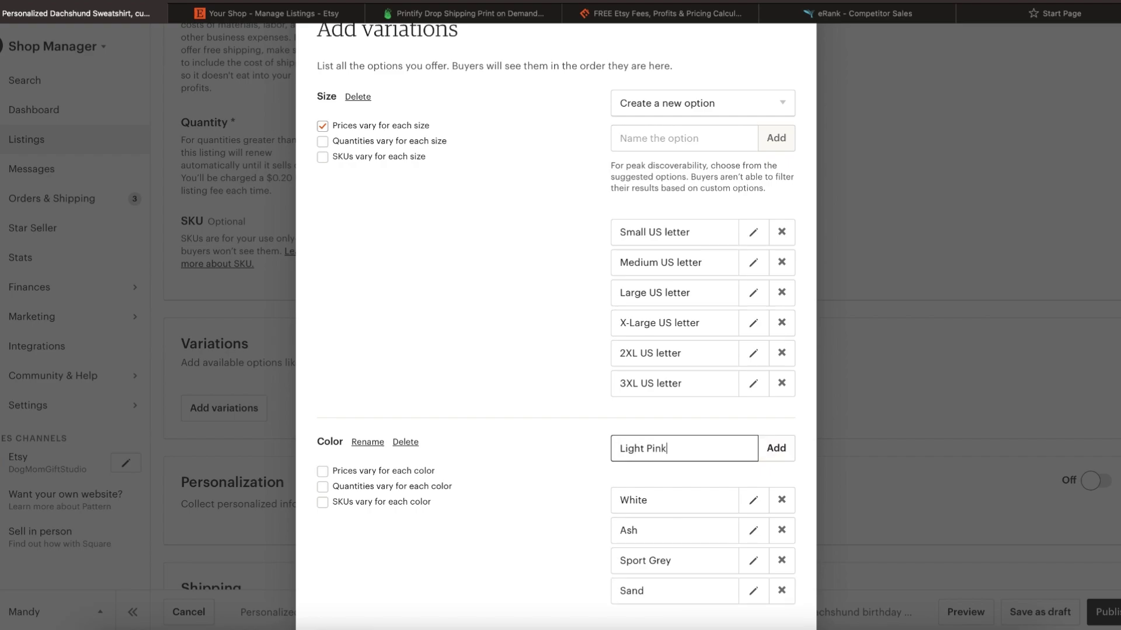
key(Return)
text(Light Blue)
key(Return)
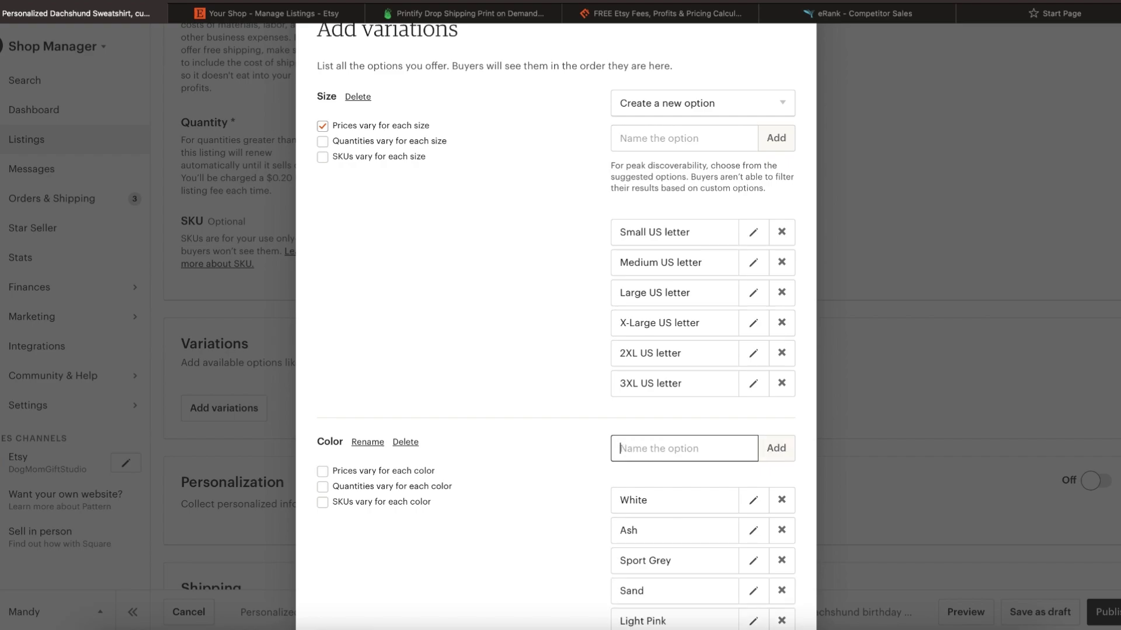
scroll(552, 411, down, 3)
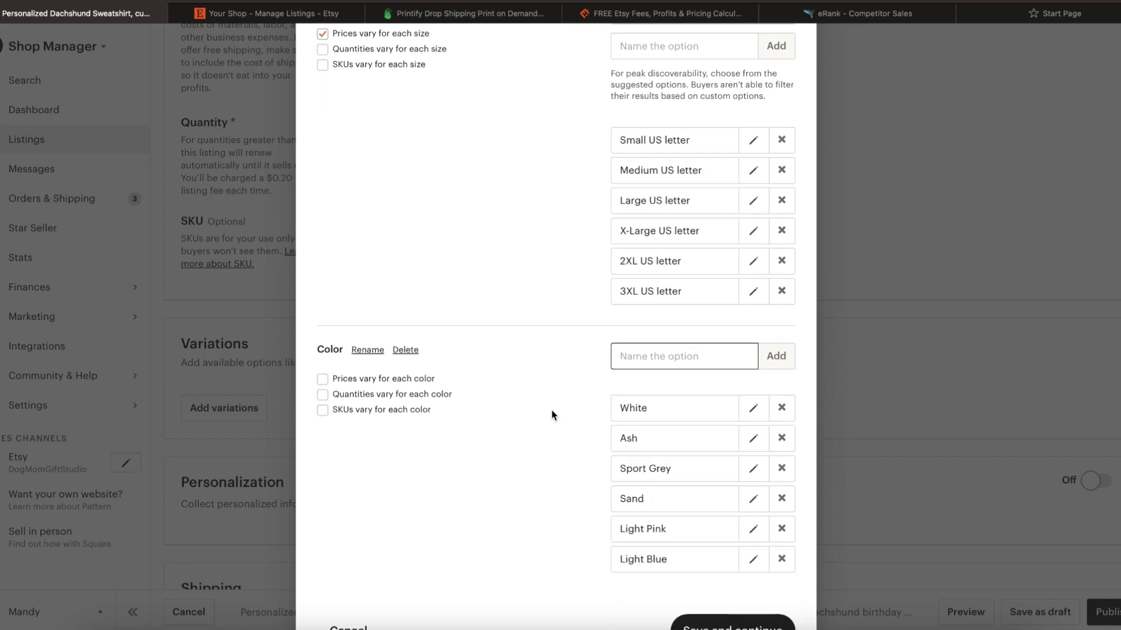
click(700, 620)
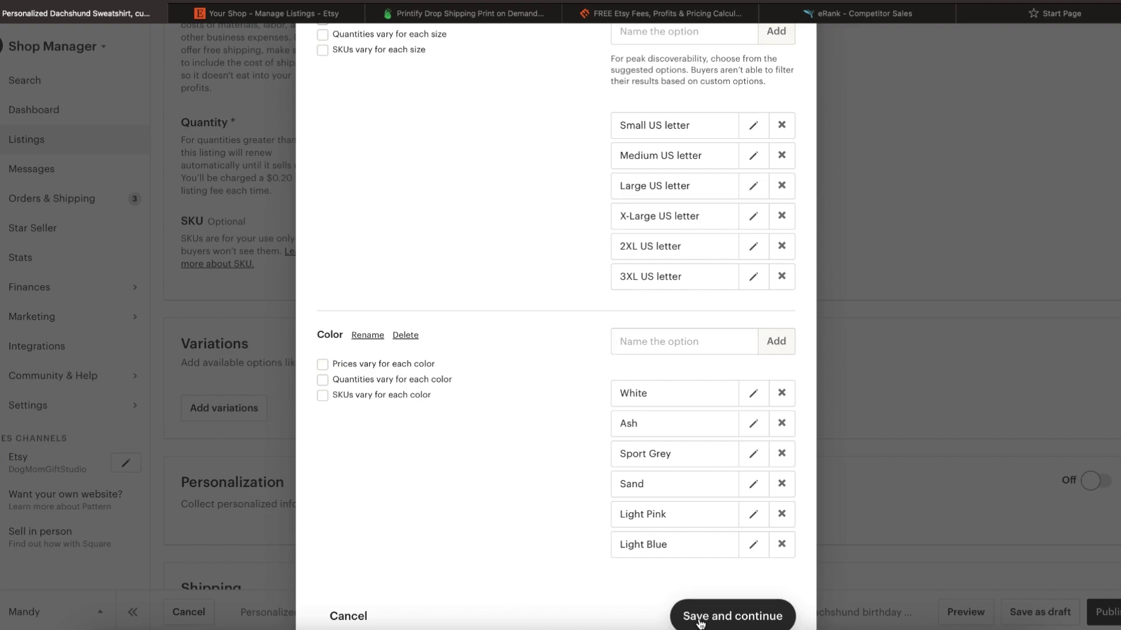
scroll(660, 533, down, 3)
Step: Price the Small, Medium, Large and X-Large sizes at 39.99 each
click(555, 339)
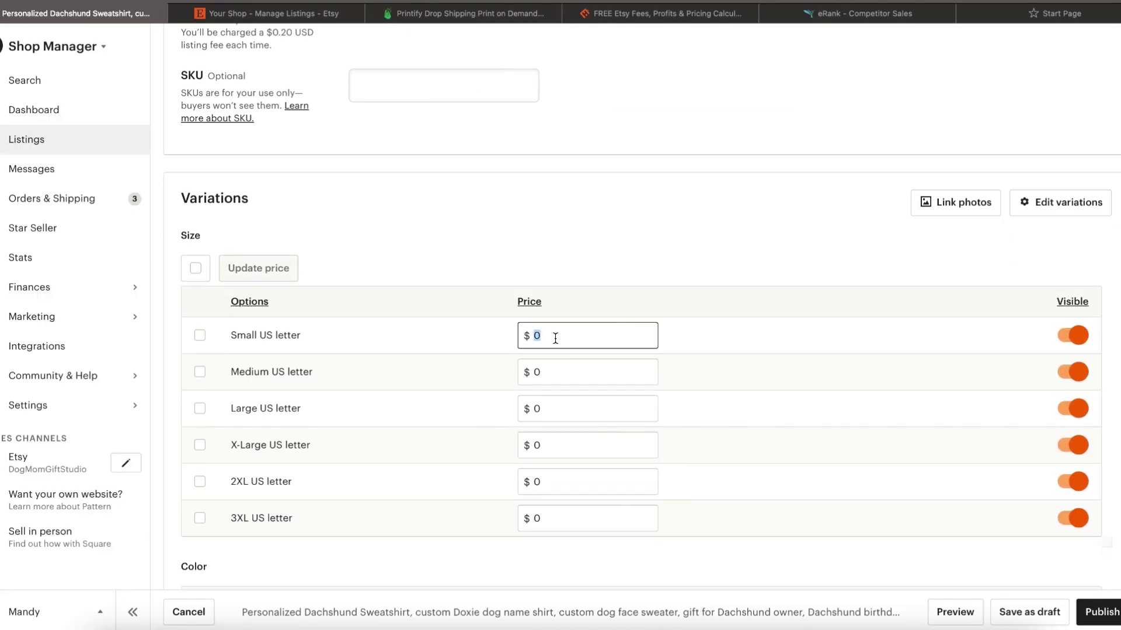
key(BackSpace)
text(39.99)
drag(561, 336, 528, 330)
key(ctrl+c)
double_click(538, 372)
key(ctrl+v)
double_click(538, 409)
key(ctrl+v)
double_click(533, 447)
key(ctrl+v)
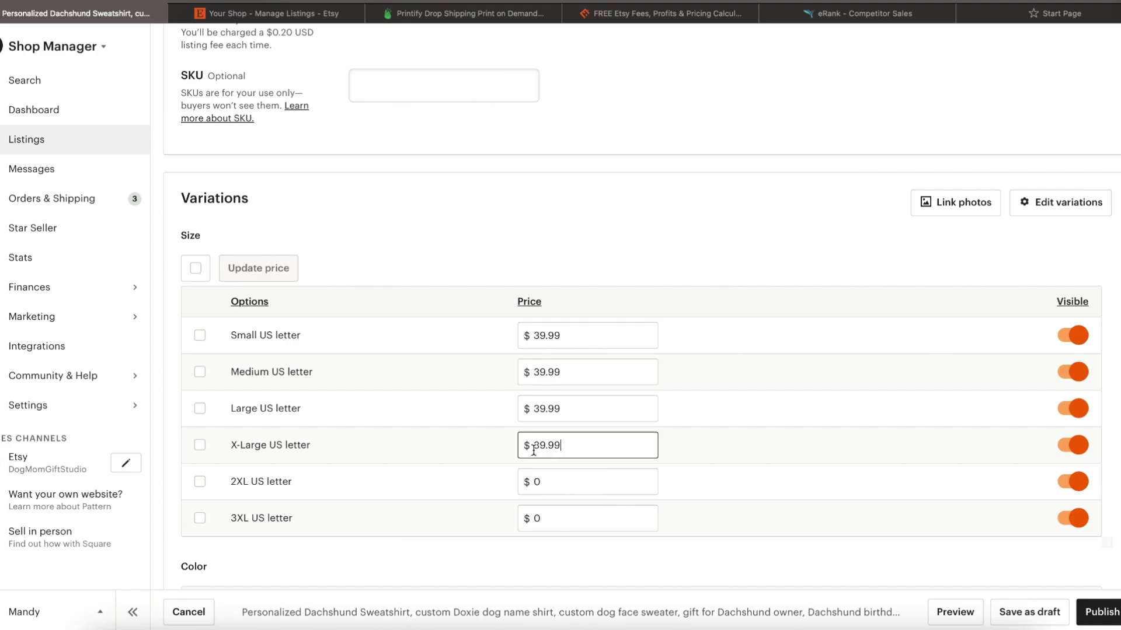
Step: Price the 2XL and 3XL sizes at 42.99
double_click(537, 482)
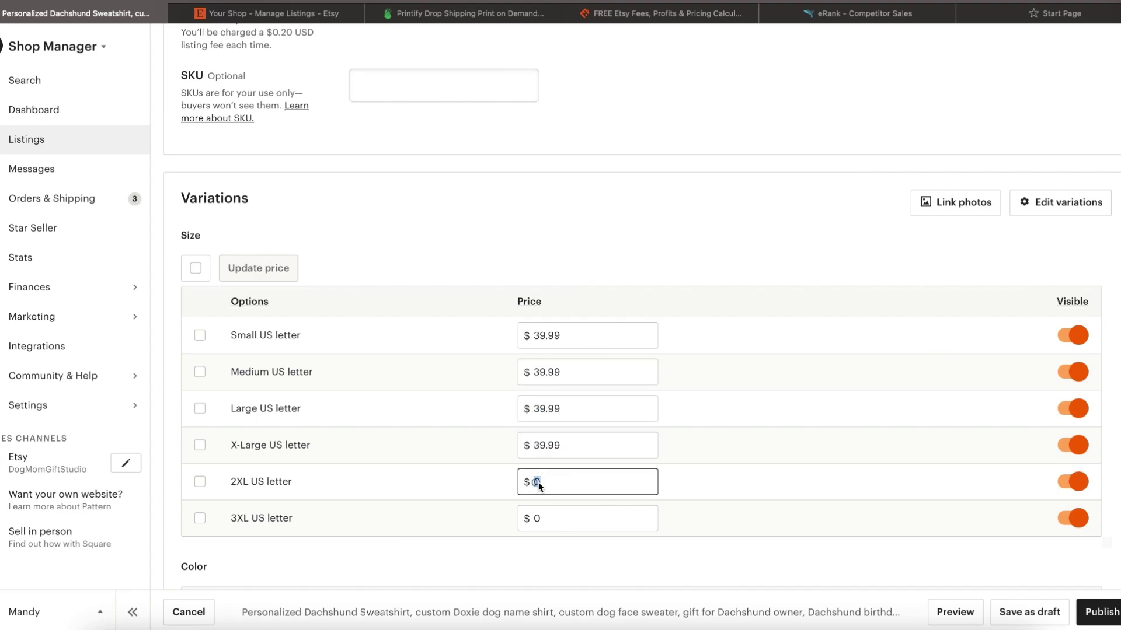
text(42.99)
double_click(544, 482)
double_click(545, 519)
key(ctrl+v)
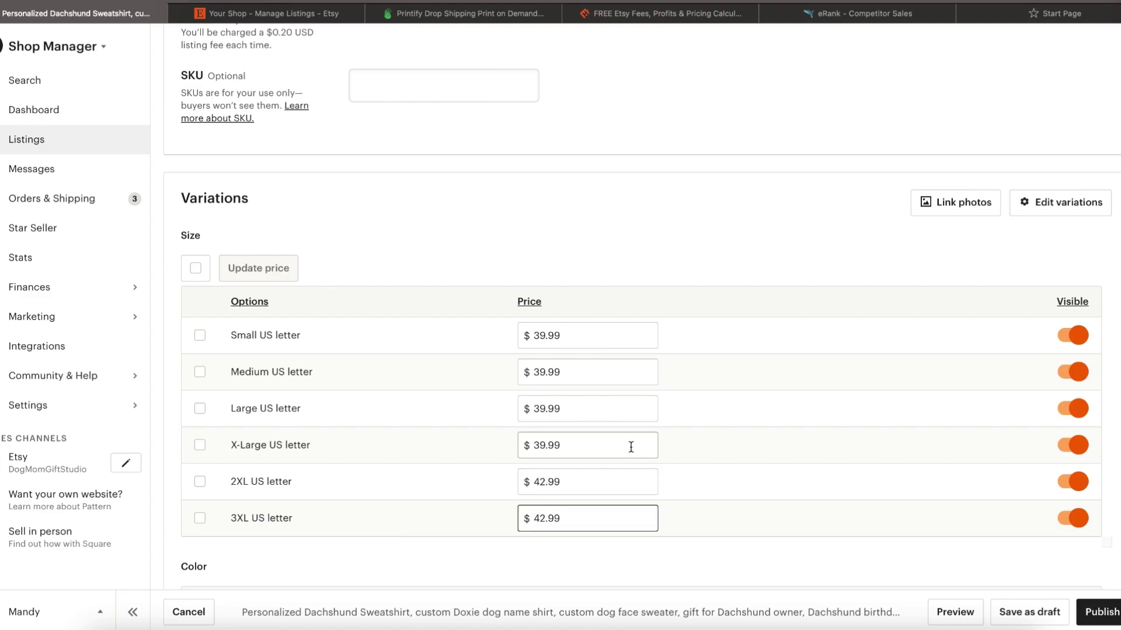
scroll(633, 438, down, 2)
Step: Link photos by Color, giving White the white sweatshirt photo and Ash the first photo
click(948, 149)
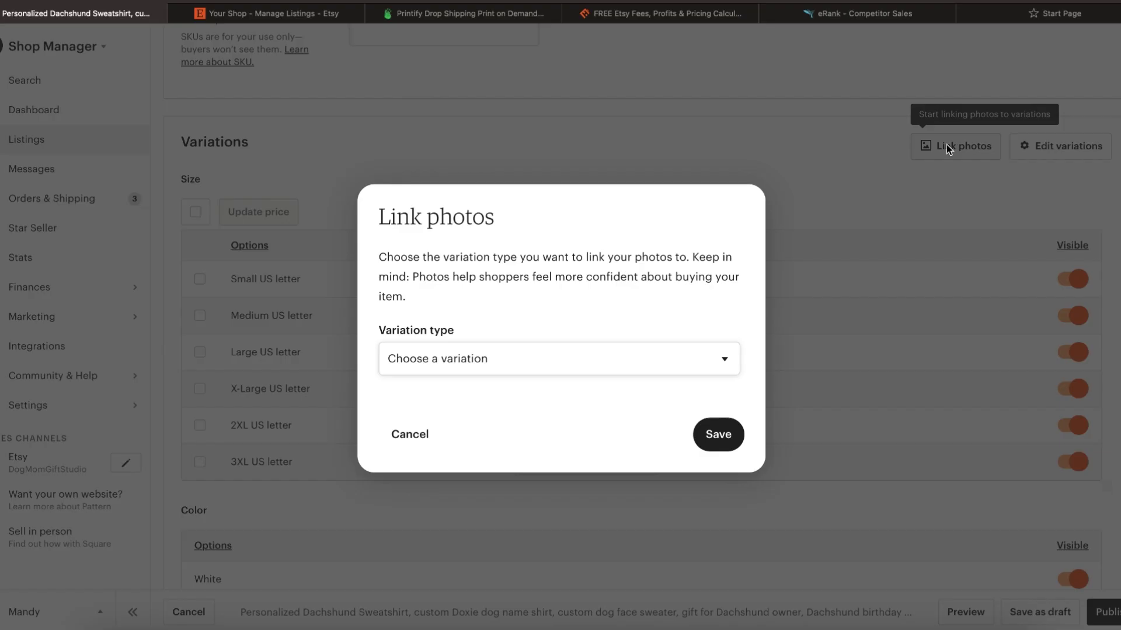
click(727, 357)
click(572, 386)
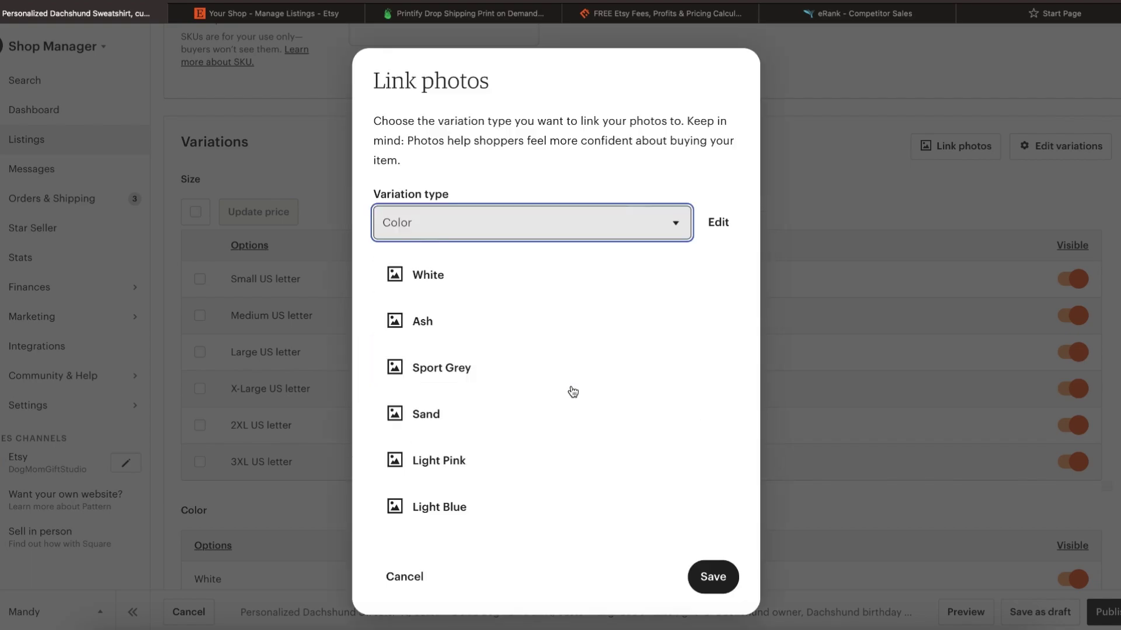
click(523, 286)
click(604, 339)
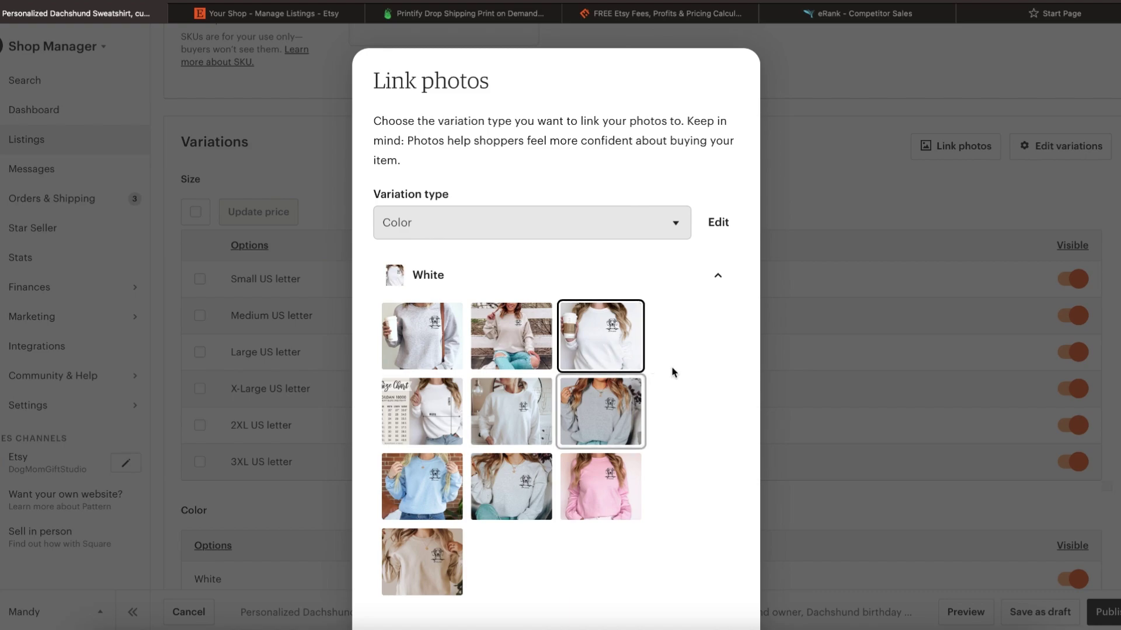
scroll(665, 391, down, 2)
click(463, 566)
click(422, 308)
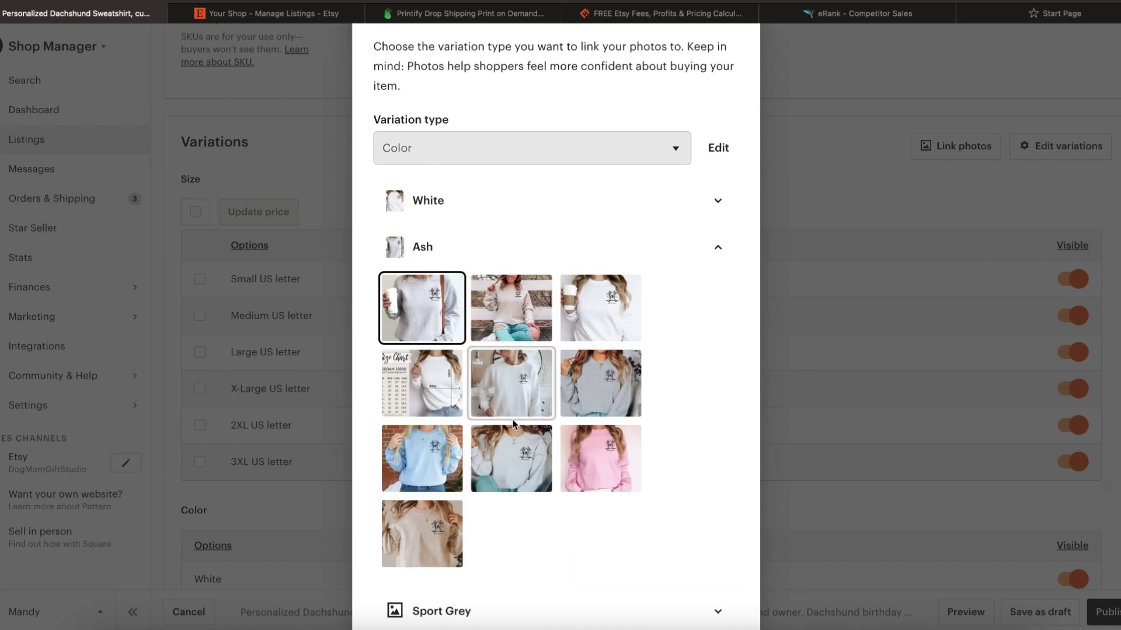
Step: Link the matching grey, sand, pink and blue photos to Sport Grey, Sand, Light Pink and Light Blue
scroll(467, 525, down, 1)
click(450, 555)
click(578, 388)
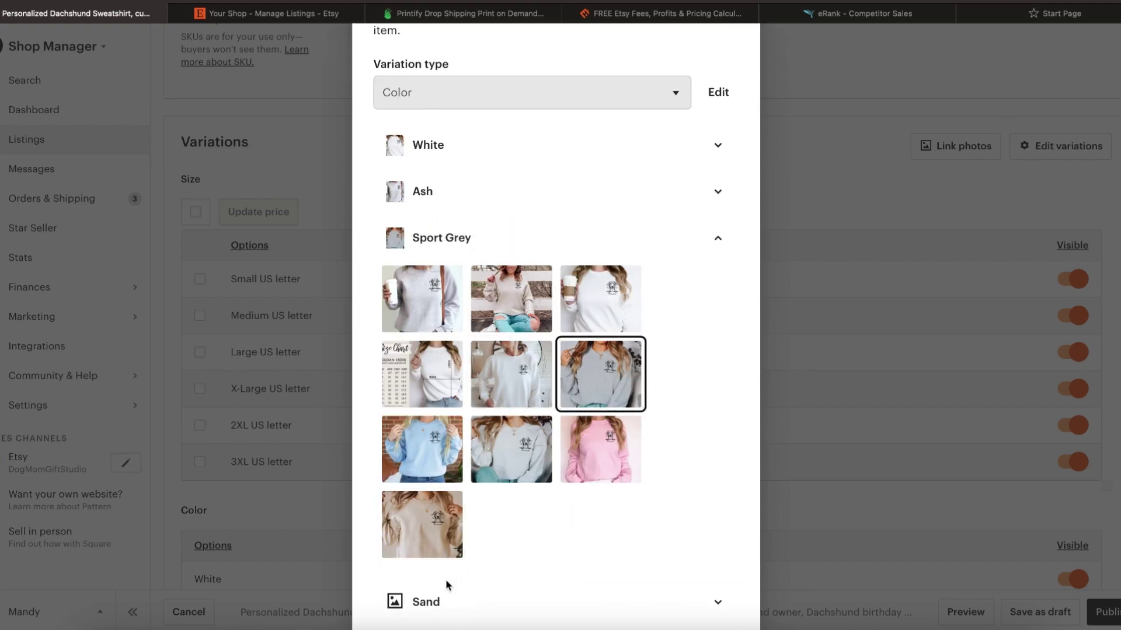
click(448, 602)
click(447, 575)
scroll(475, 525, down, 1)
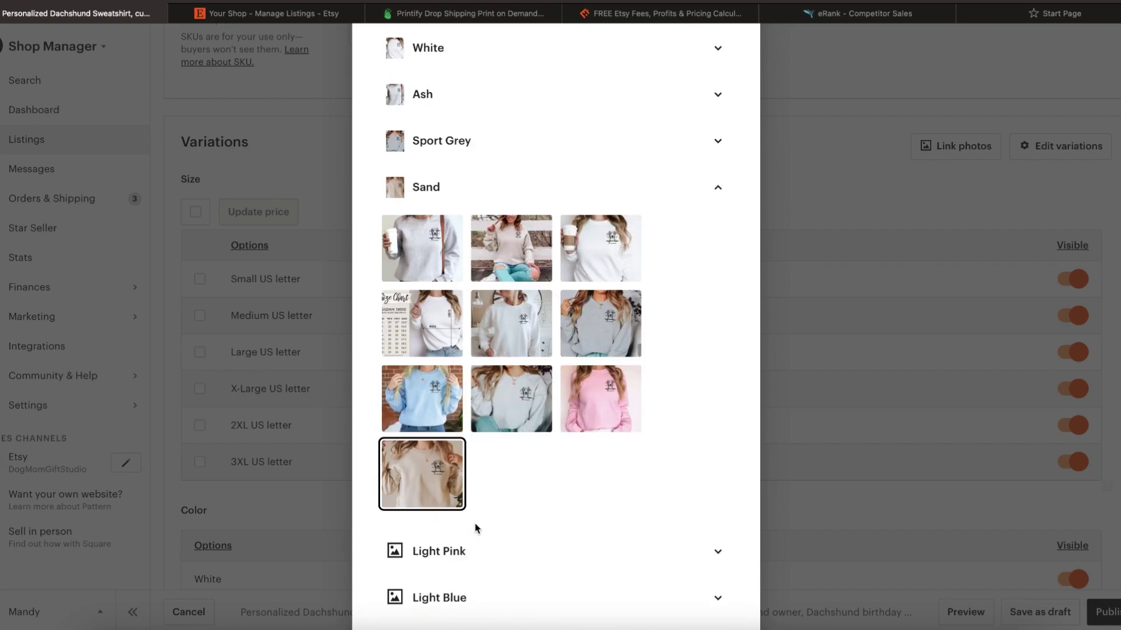
click(448, 552)
click(579, 474)
scroll(525, 525, down, 1)
click(498, 559)
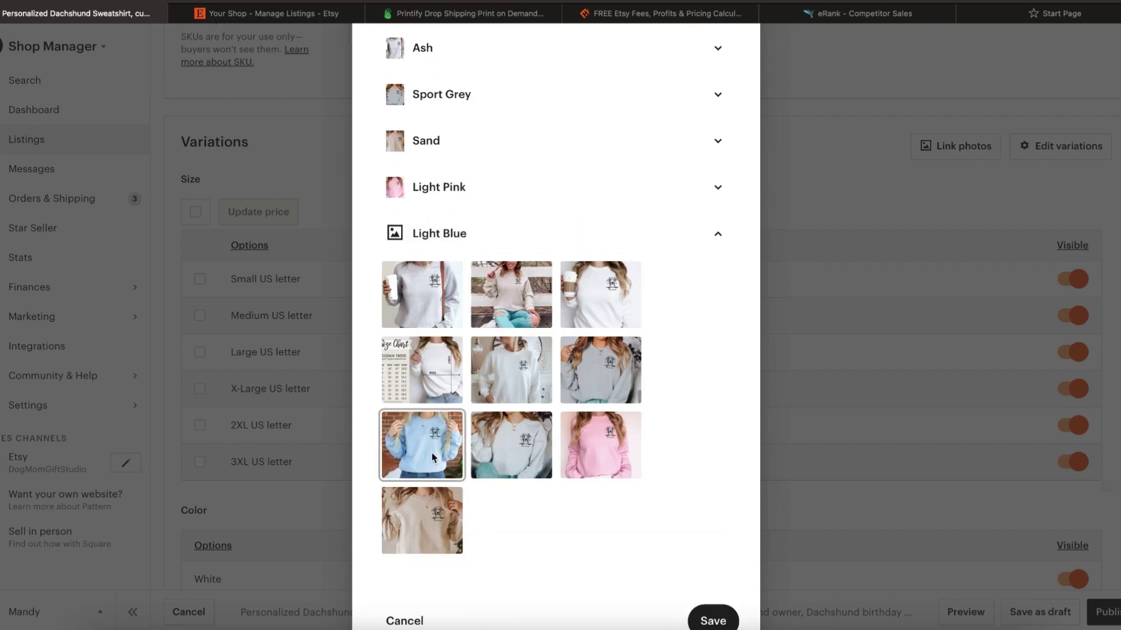
click(432, 453)
scroll(584, 513, down, 1)
click(713, 572)
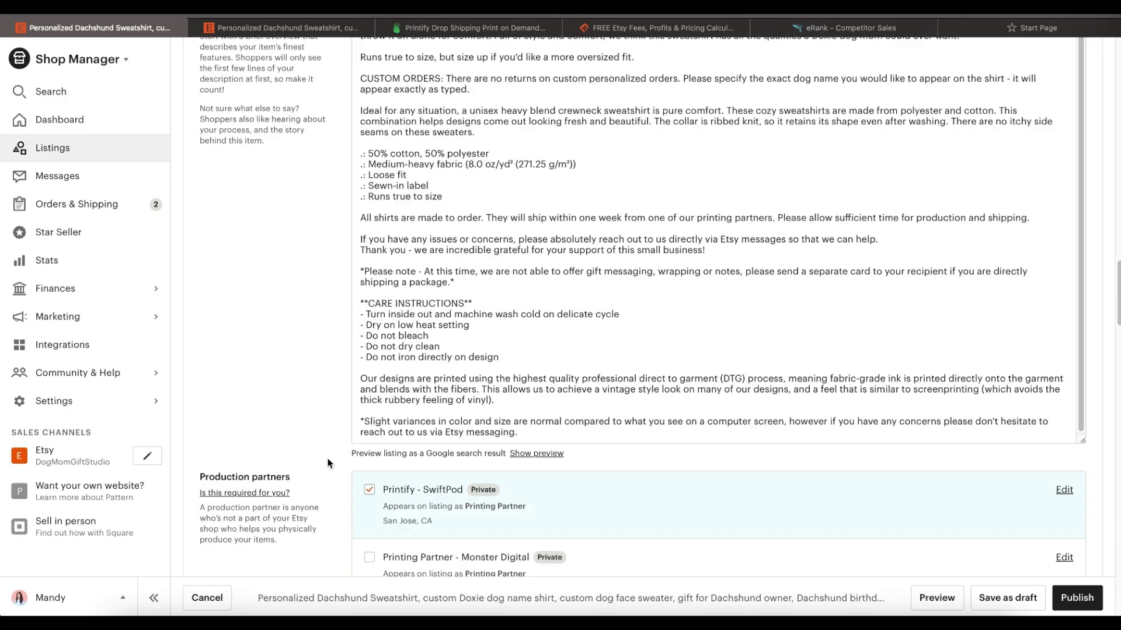
scroll(327, 455, down, 10)
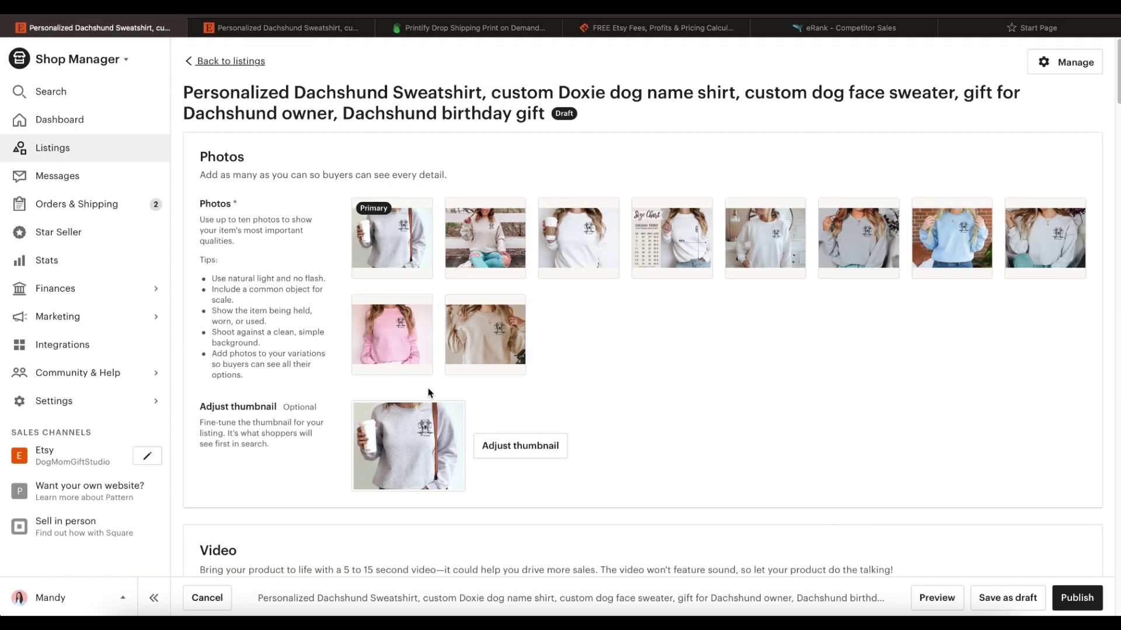
Step: Zoom the listing's search thumbnail in on the centred dog print and save it
click(496, 447)
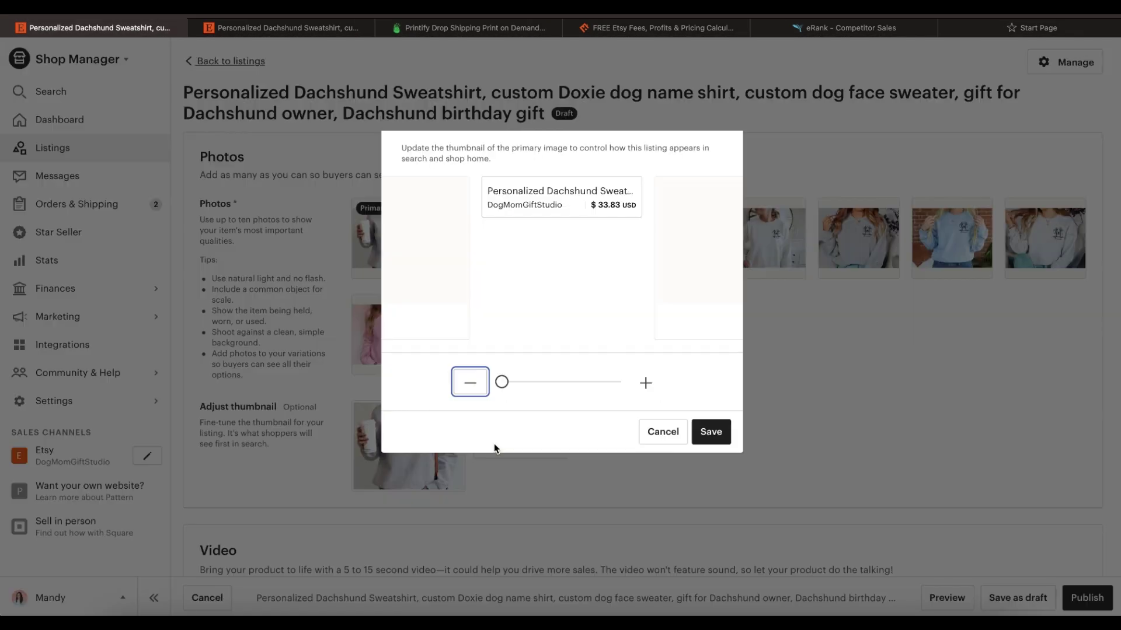
click(504, 385)
drag(509, 385, 553, 384)
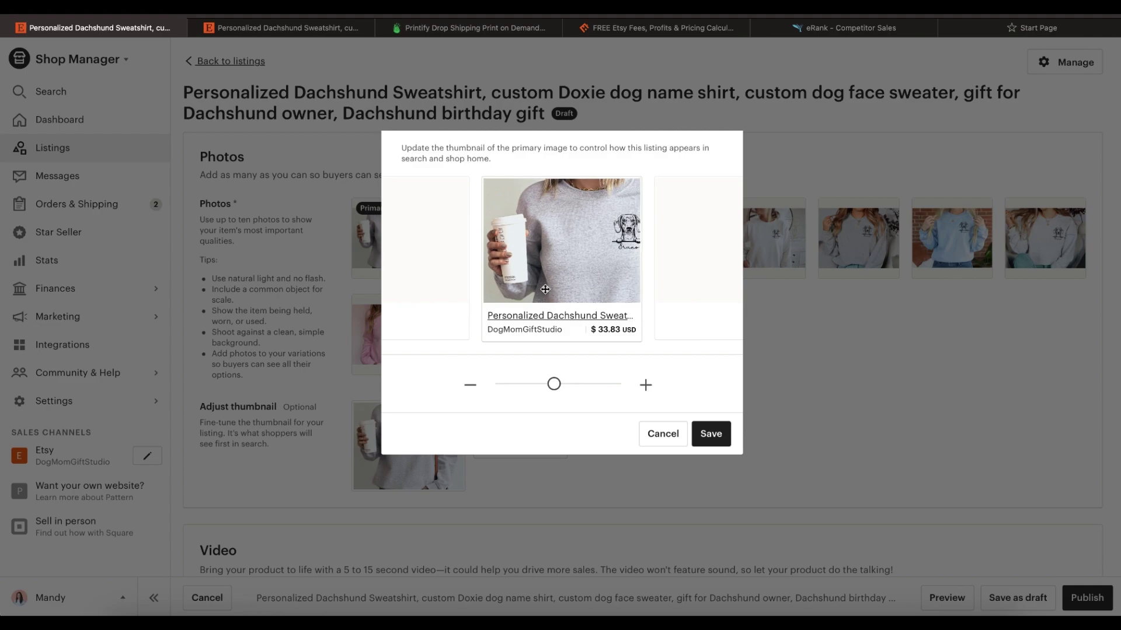
drag(546, 286, 511, 296)
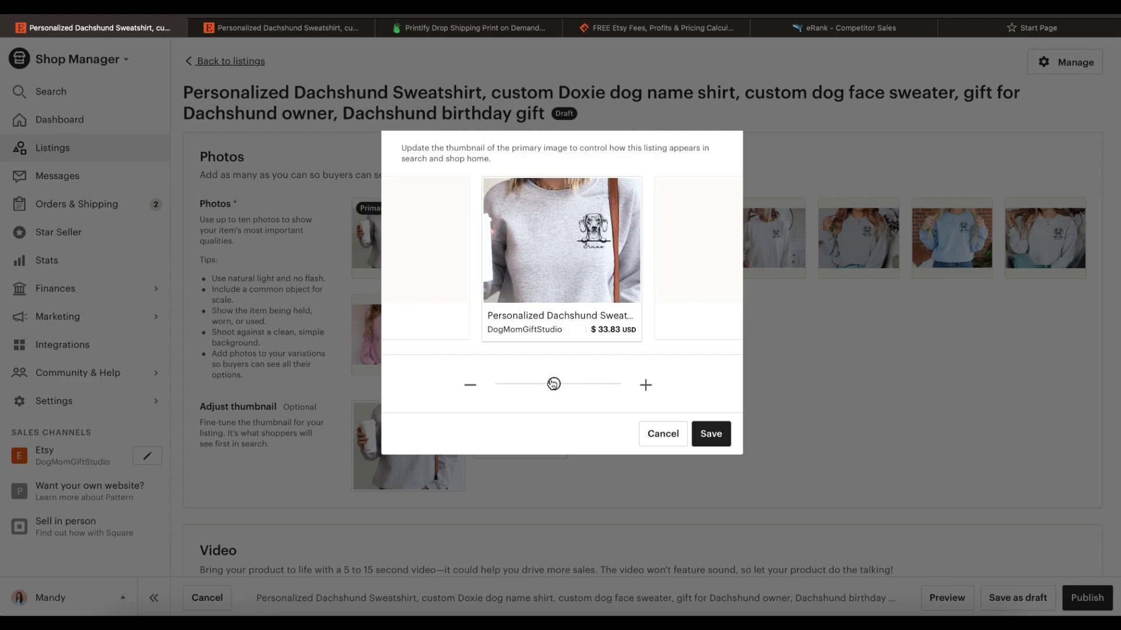
drag(553, 384, 562, 383)
drag(561, 286, 549, 284)
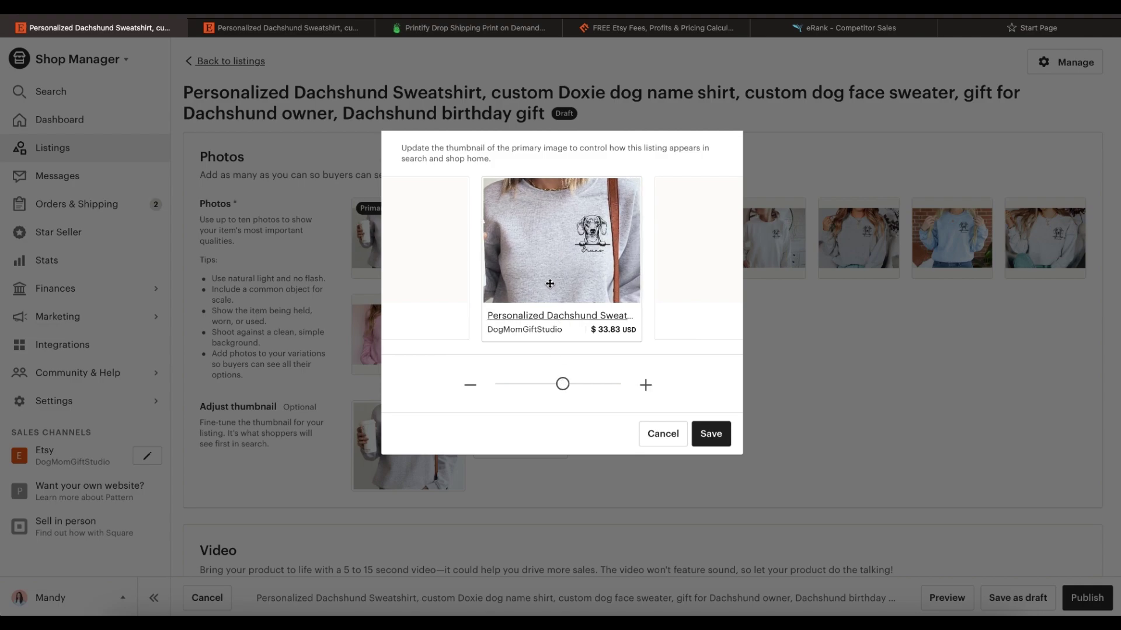
click(704, 433)
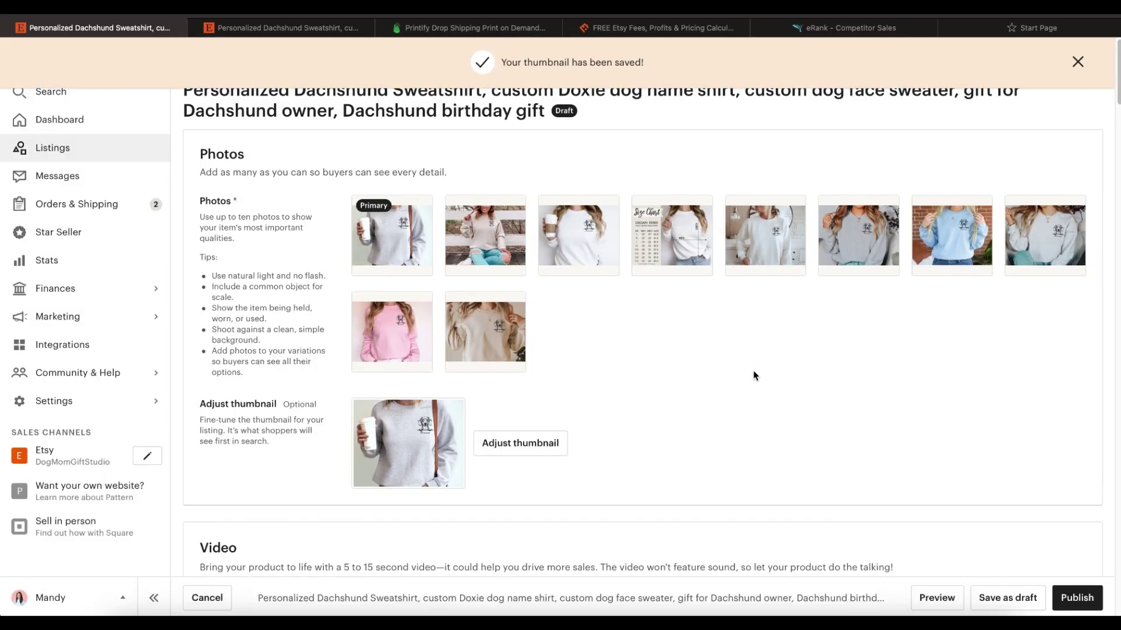
scroll(752, 373, down, 12)
scroll(744, 363, down, 20)
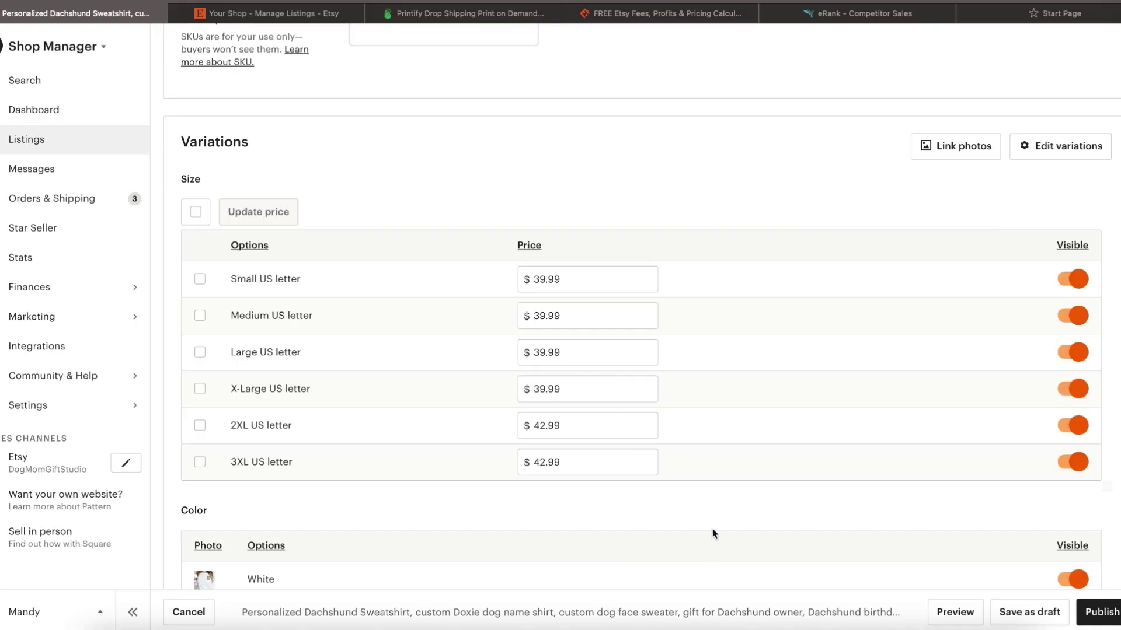
scroll(715, 520, down, 6)
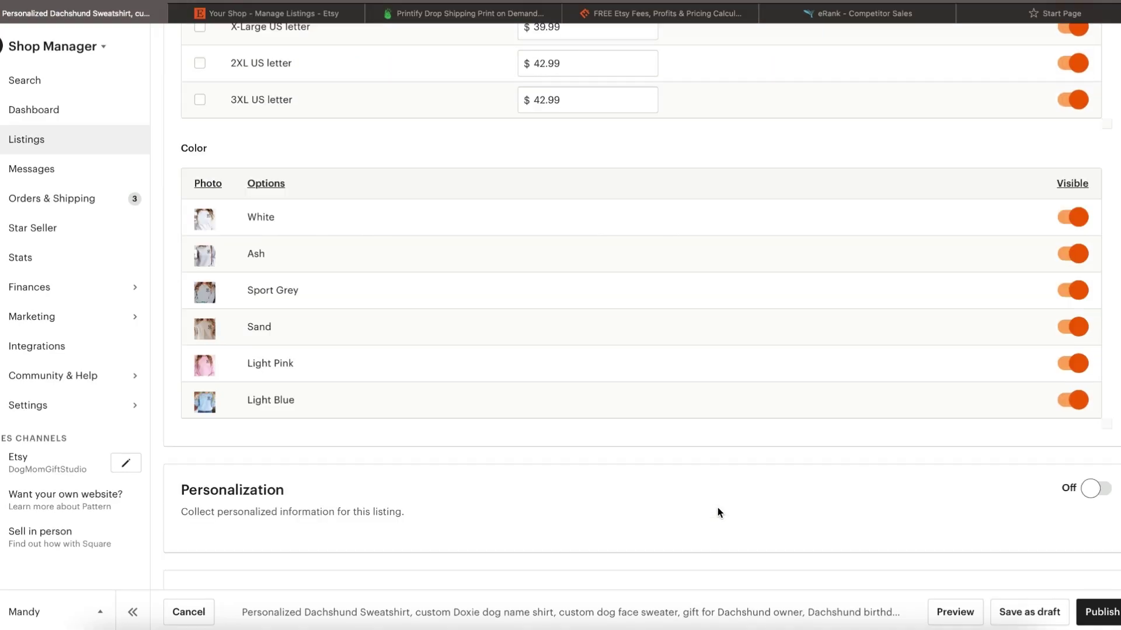
scroll(717, 506, down, 1)
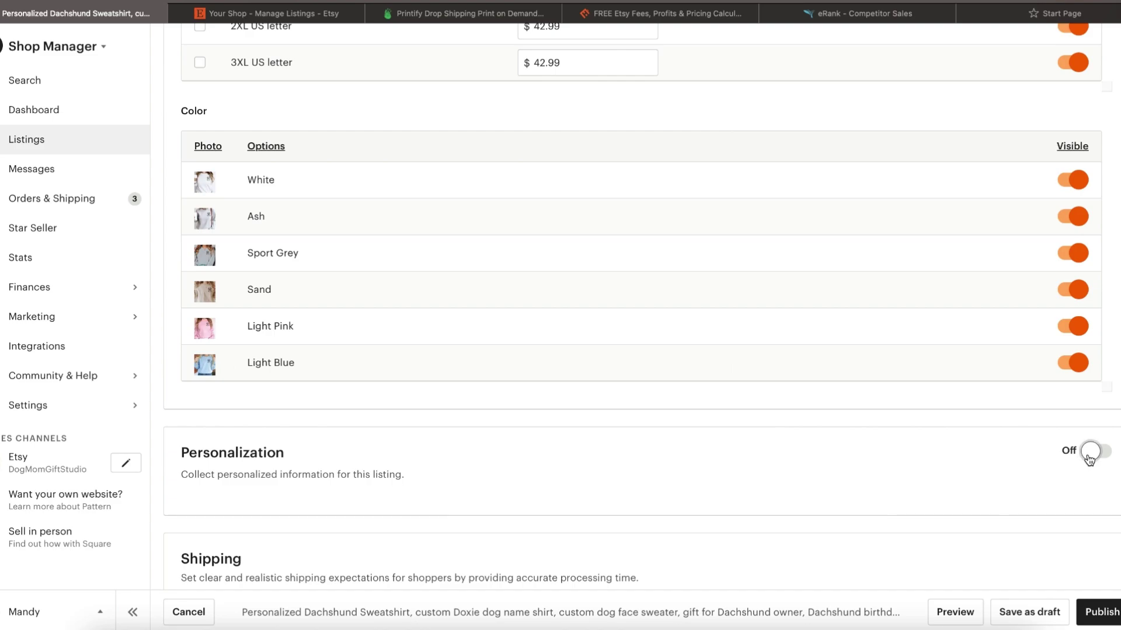
Step: Turn Personalization on and paste buyer instructions asking for the exact dog name
scroll(1090, 459, down, 3)
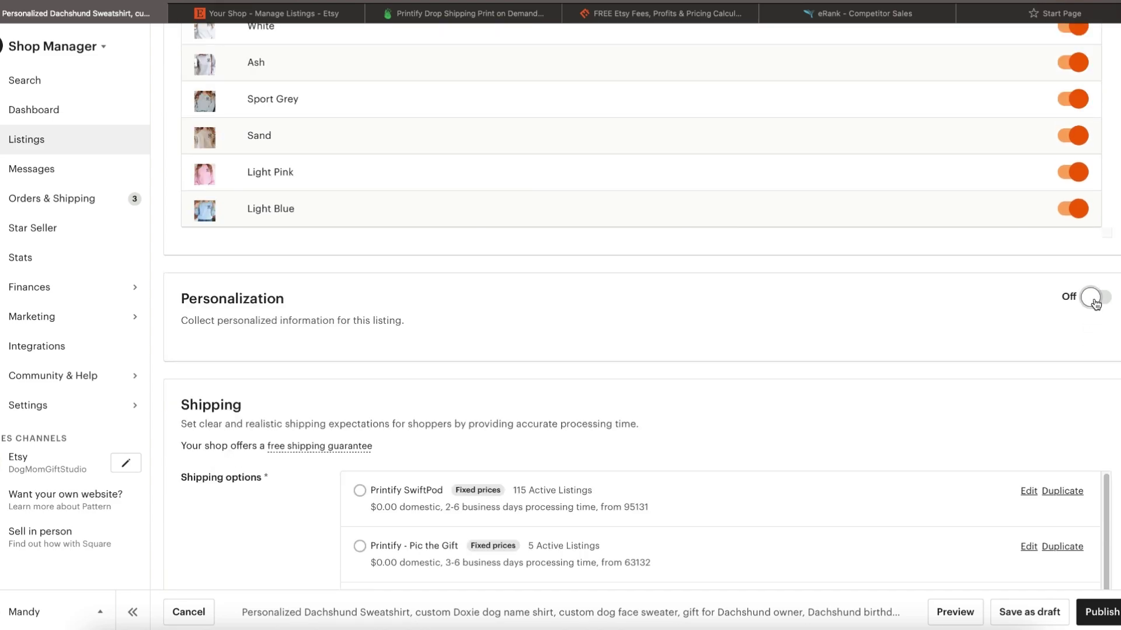
click(1091, 298)
scroll(345, 365, down, 2)
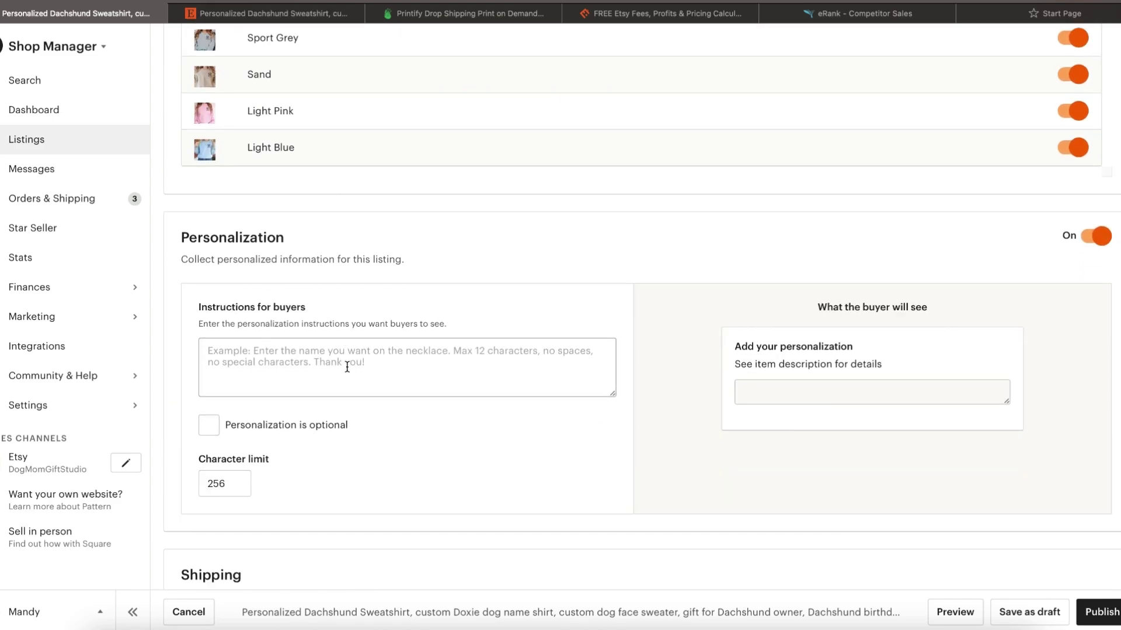
click(331, 329)
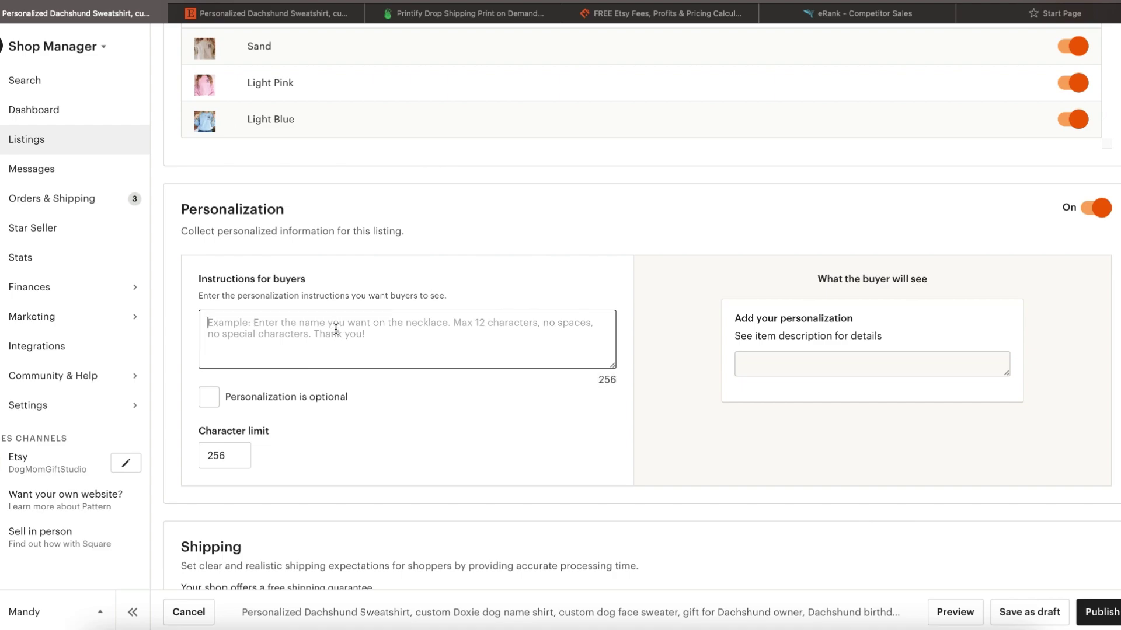
text(Please specify the exact dog name you would like to appear on the shirt - it will appear exactly as typed.)
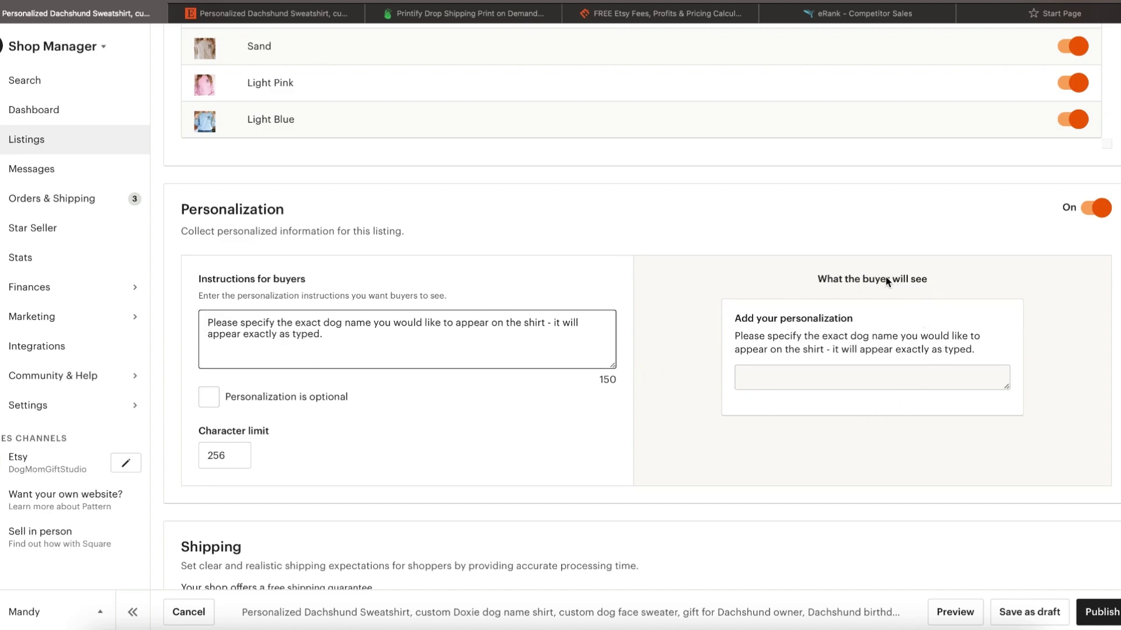
scroll(586, 317, down, 5)
Step: Ship the listing with the Printify SwiftPod shipping profile
scroll(583, 317, down, 1)
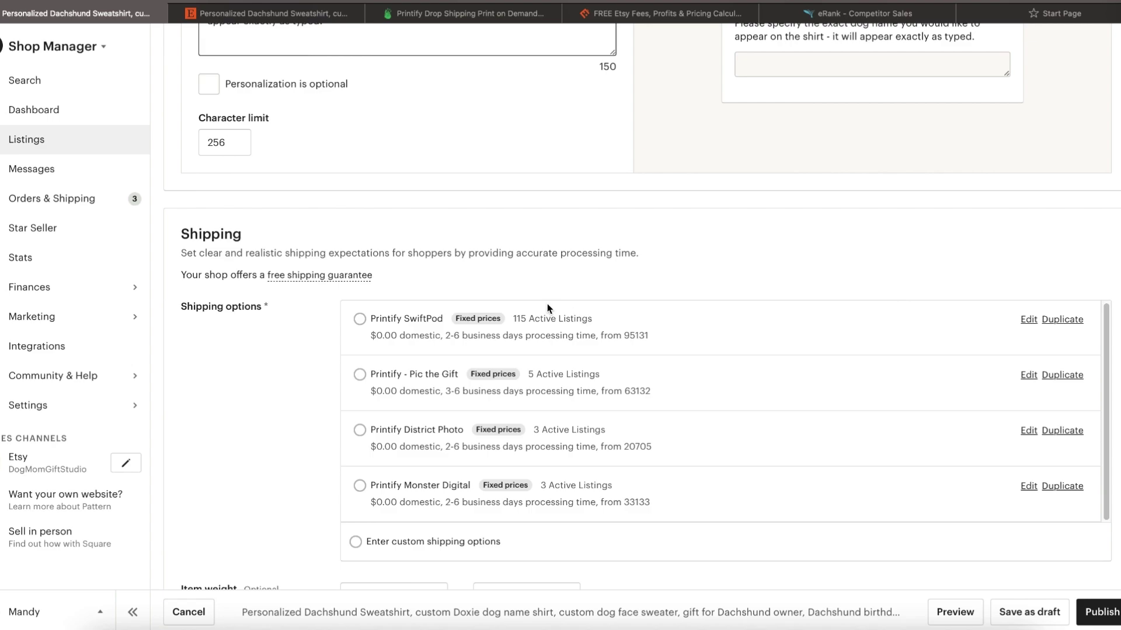
click(360, 320)
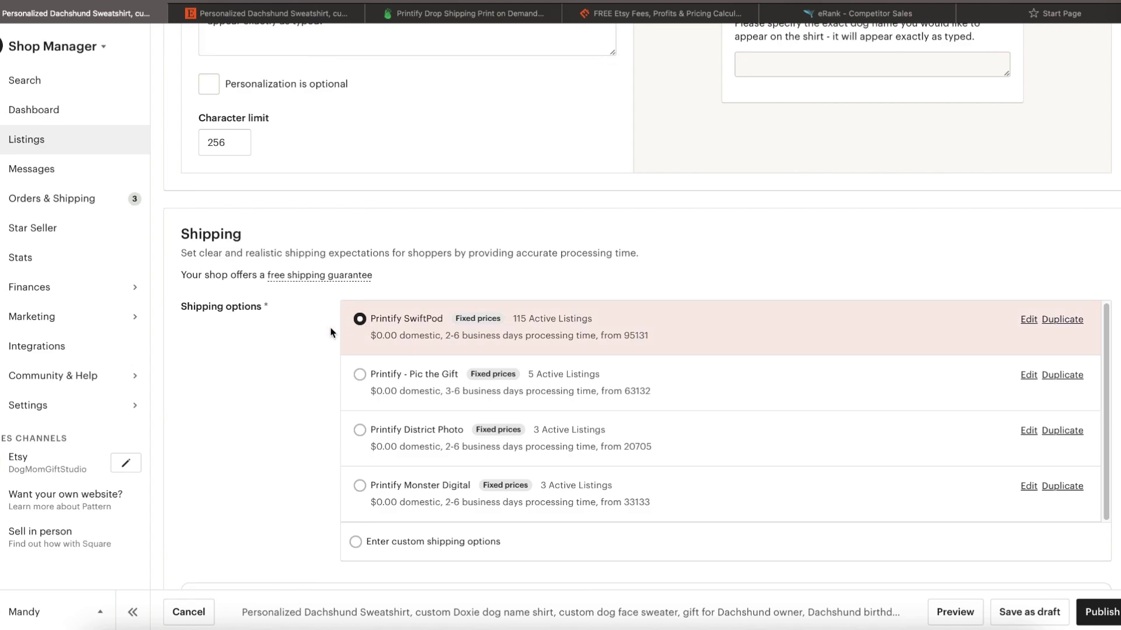
scroll(332, 331, down, 3)
Step: Apply the No returns or exchanges policy to the listing
scroll(331, 332, down, 5)
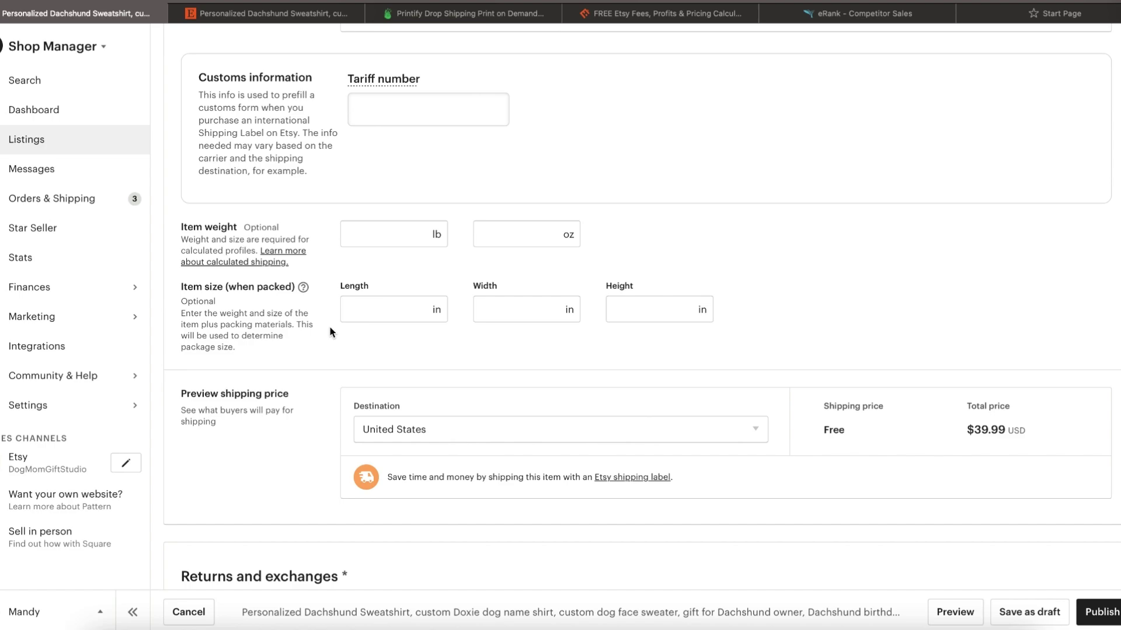
scroll(330, 332, down, 3)
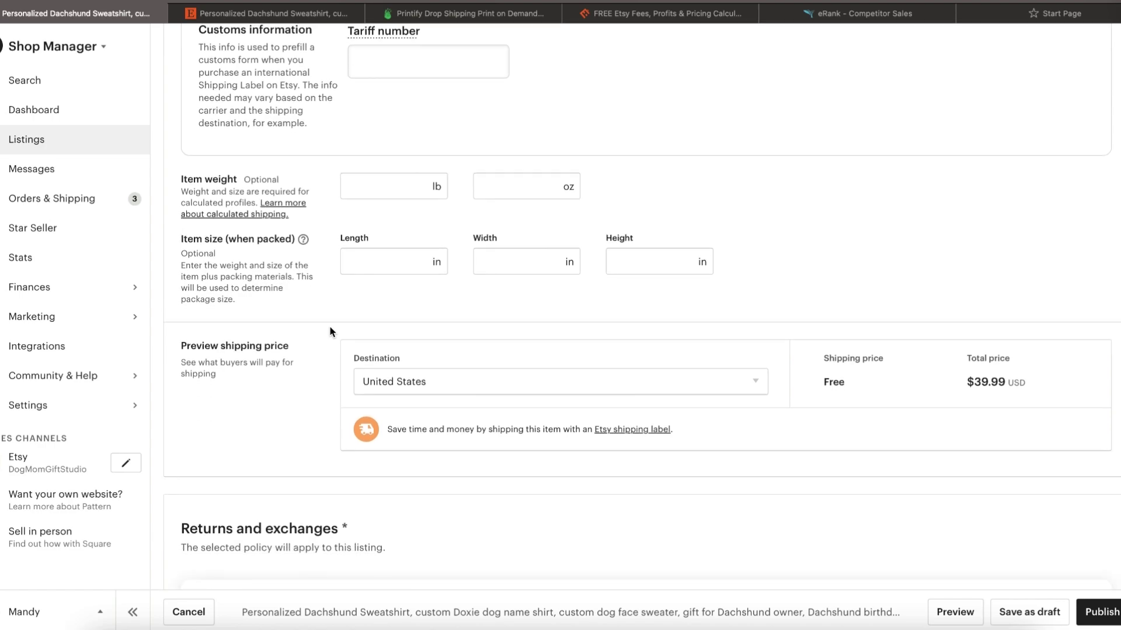
scroll(331, 332, down, 2)
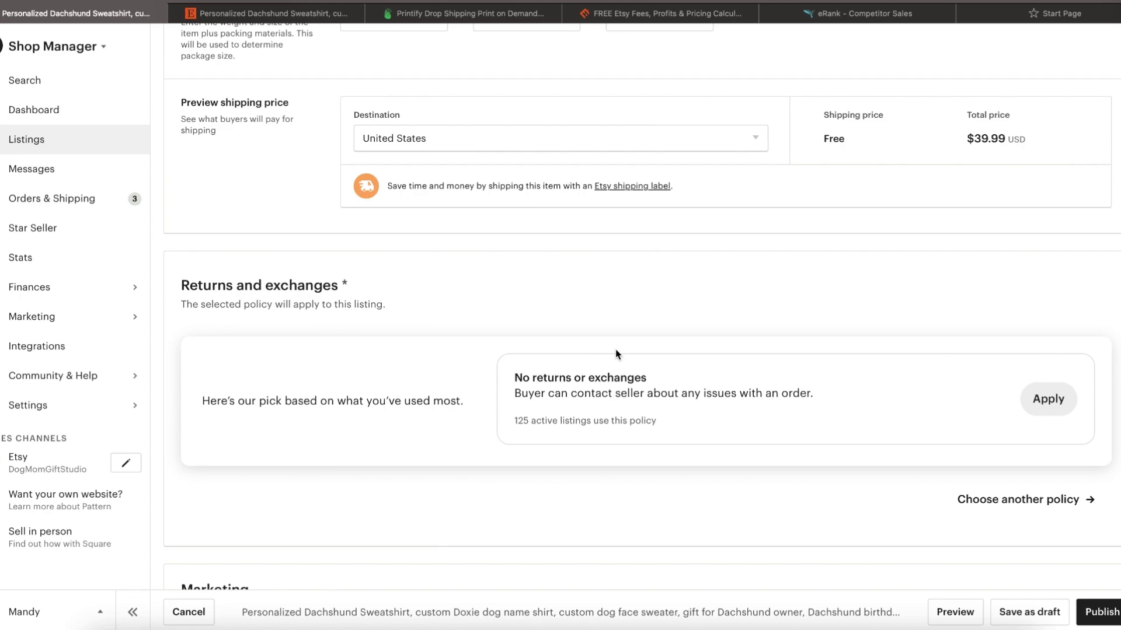
click(1049, 416)
scroll(642, 315, down, 2)
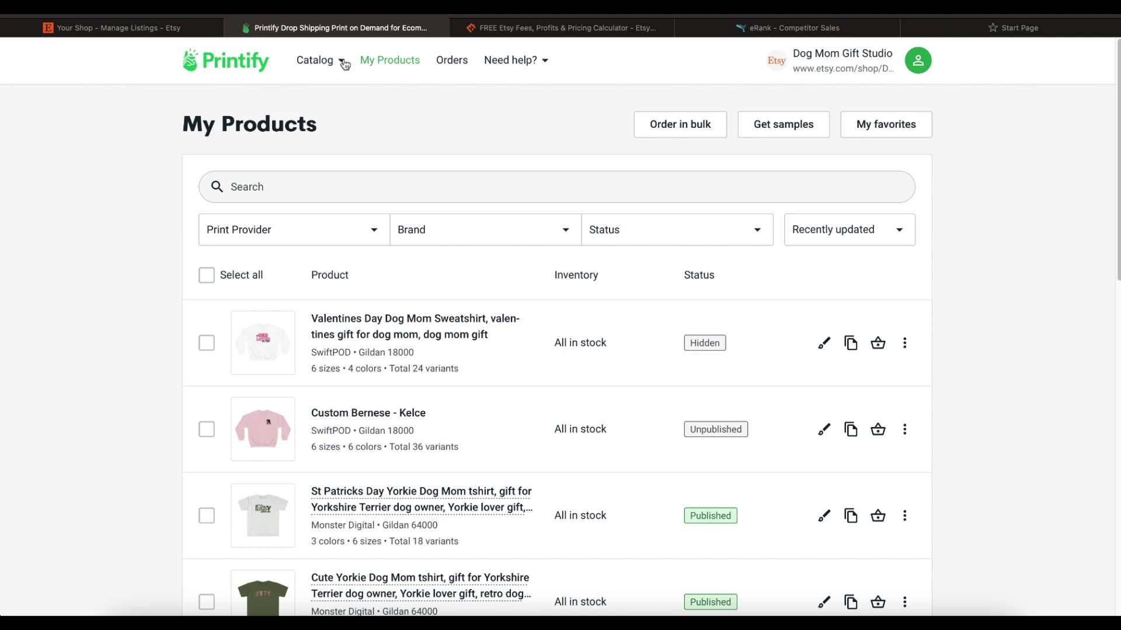
Step: Open the Gildan 18000 Unisex Heavy Blend Crewneck Sweatshirt from the Men's Sweatshirts catalog
click(344, 63)
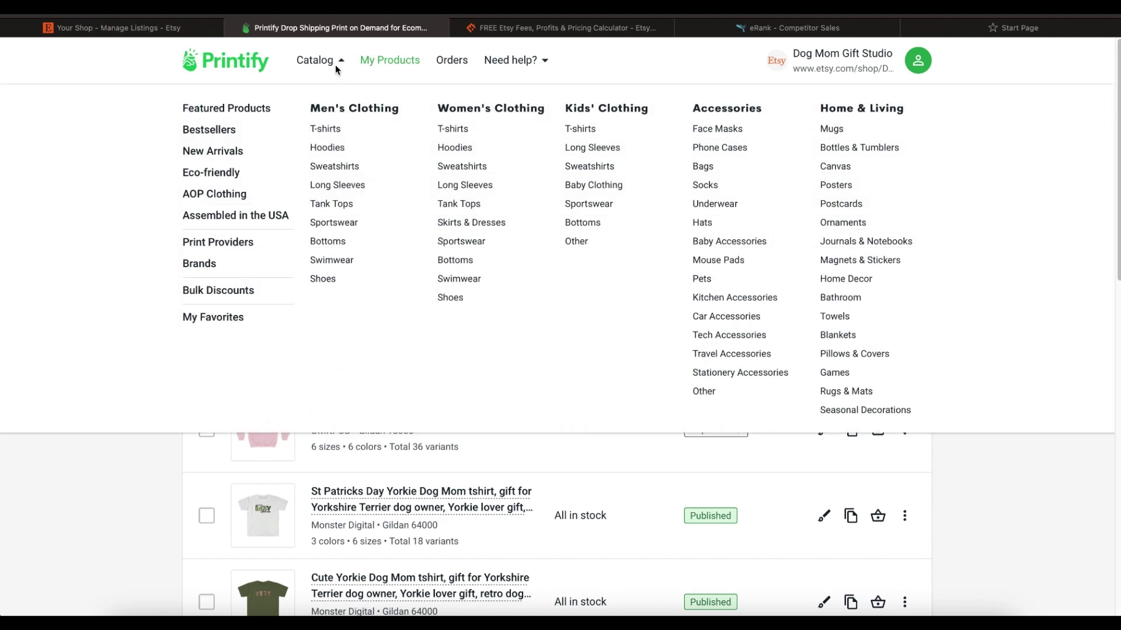
click(331, 168)
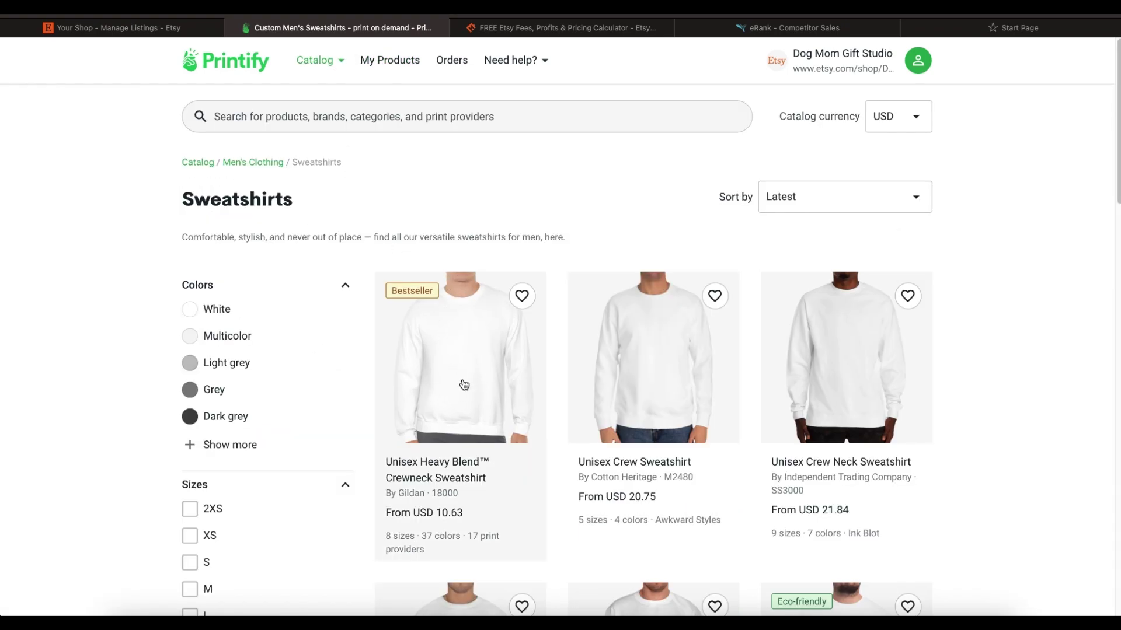
click(483, 402)
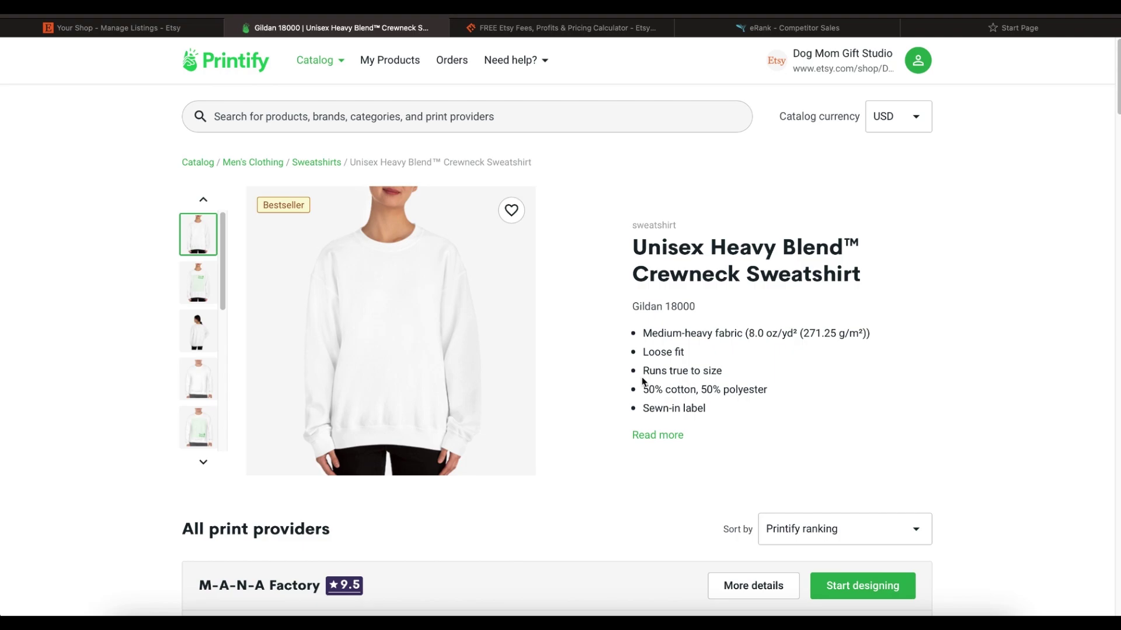
scroll(961, 404, down, 8)
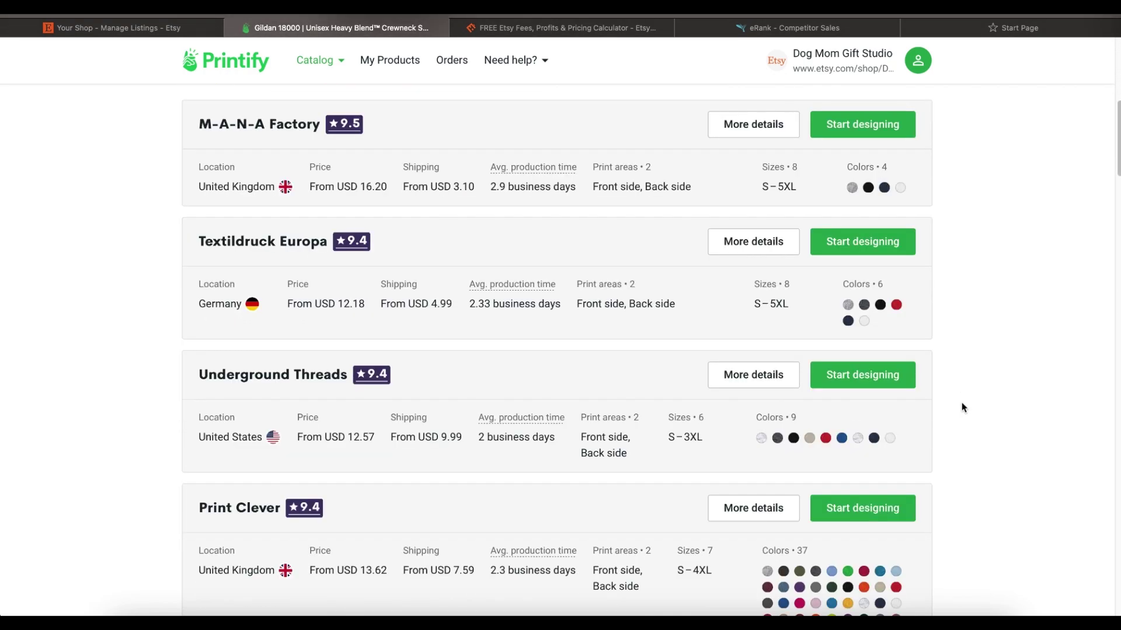
scroll(961, 402, down, 10)
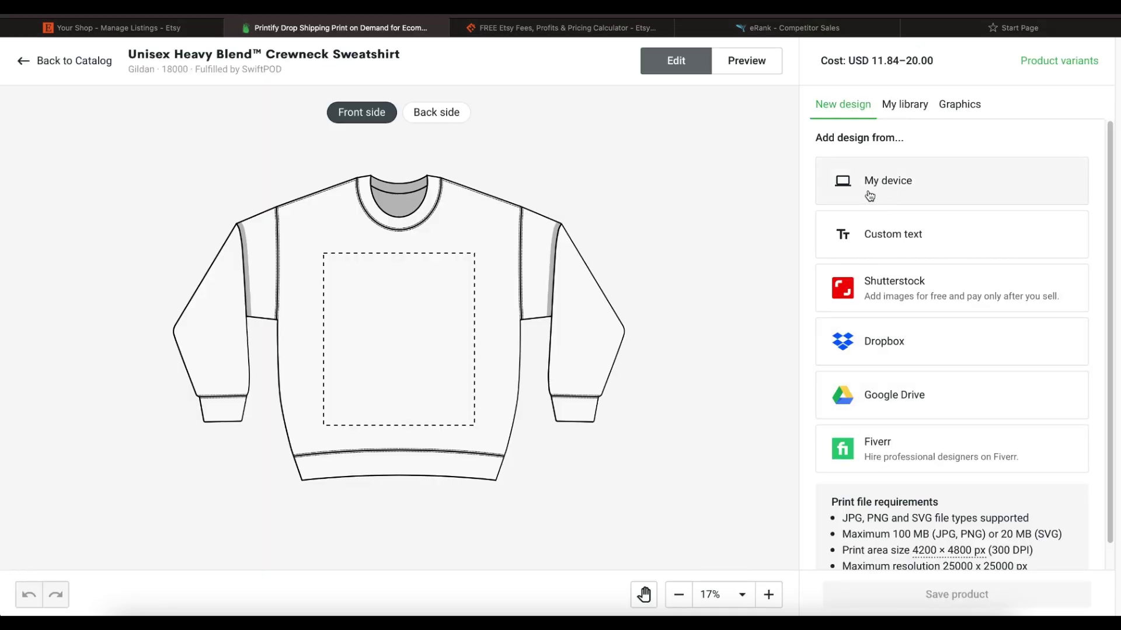
Step: Upload dachshund face.png and shrink it to about 4.59 in at the front's top right
click(870, 196)
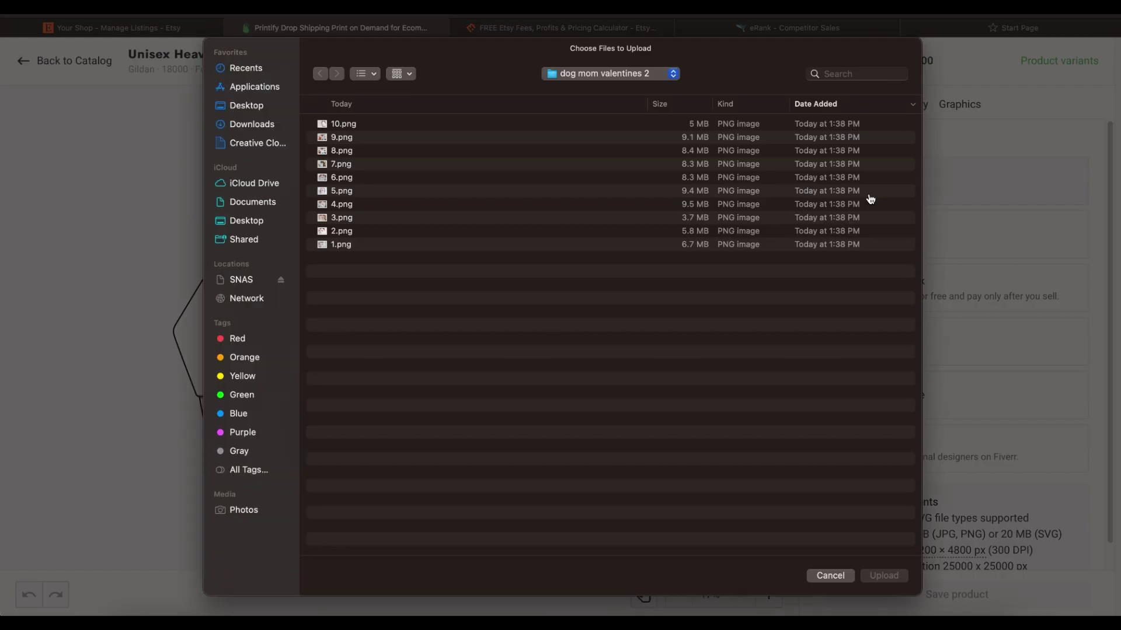
click(256, 124)
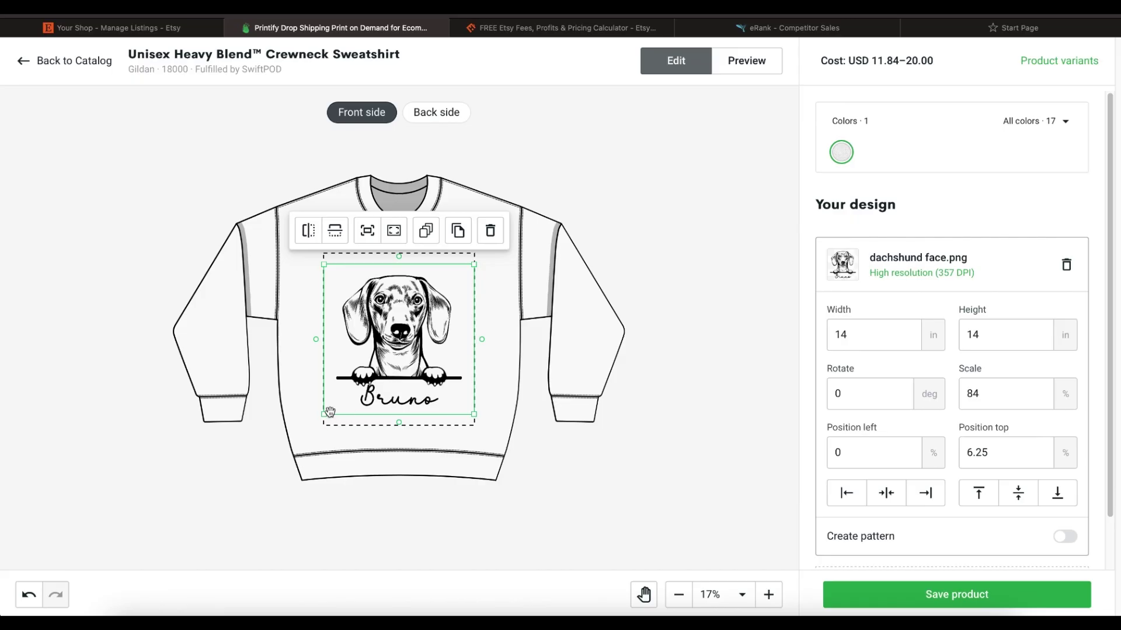
drag(330, 412, 425, 312)
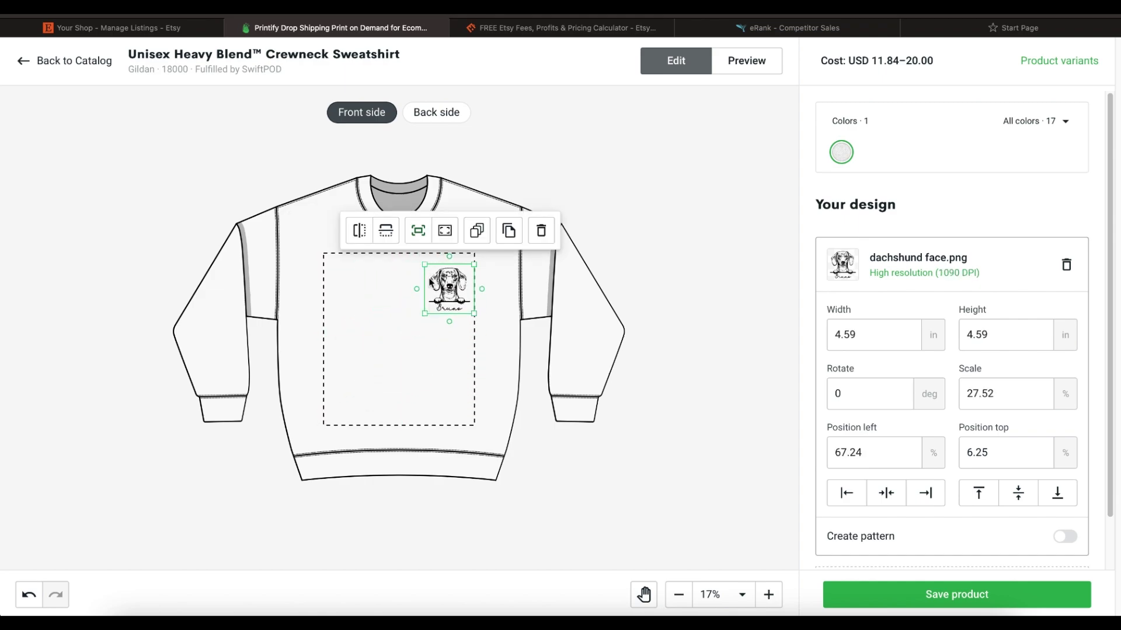
mouse_move(448, 266)
mouse_down()
mouse_move(422, 249)
mouse_move(436, 253)
mouse_up()
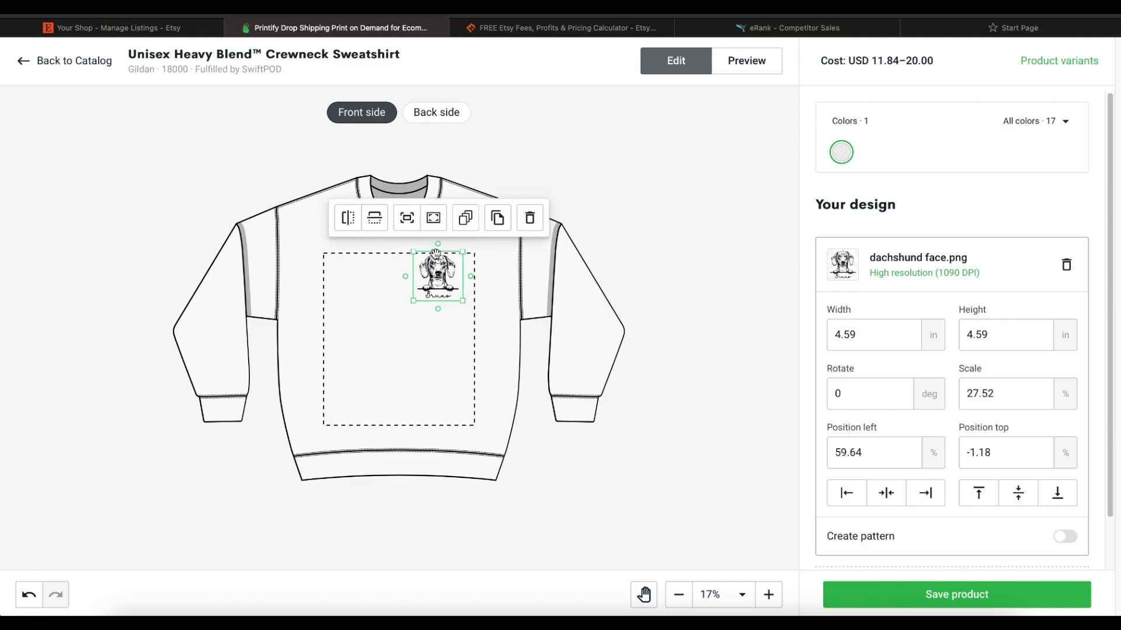
scroll(436, 253, up, 5)
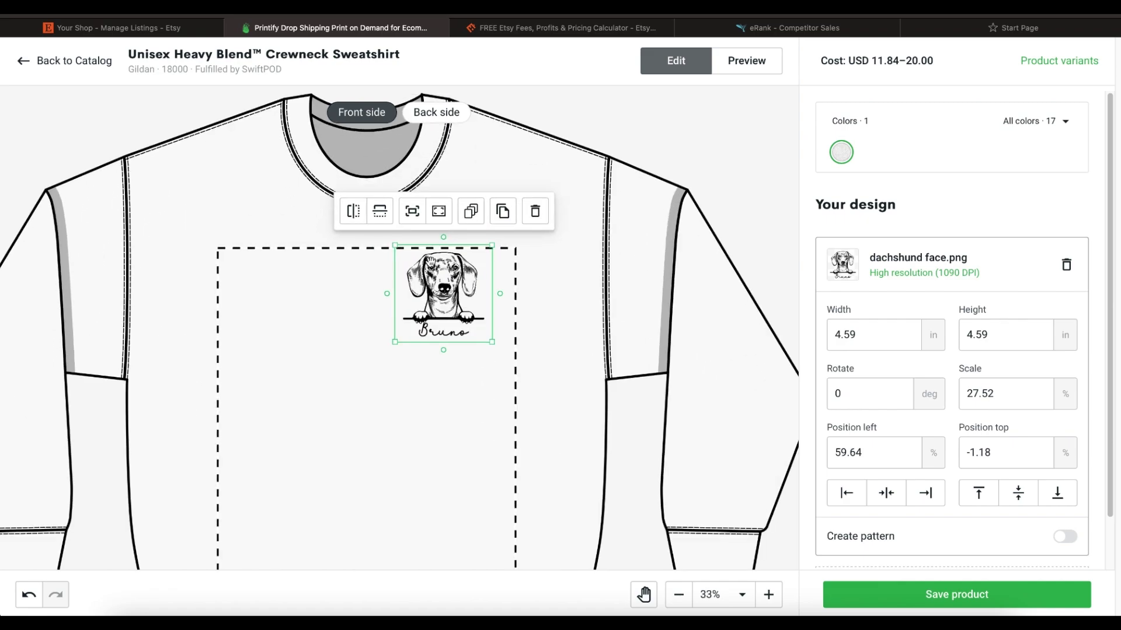
scroll(432, 263, up, 2)
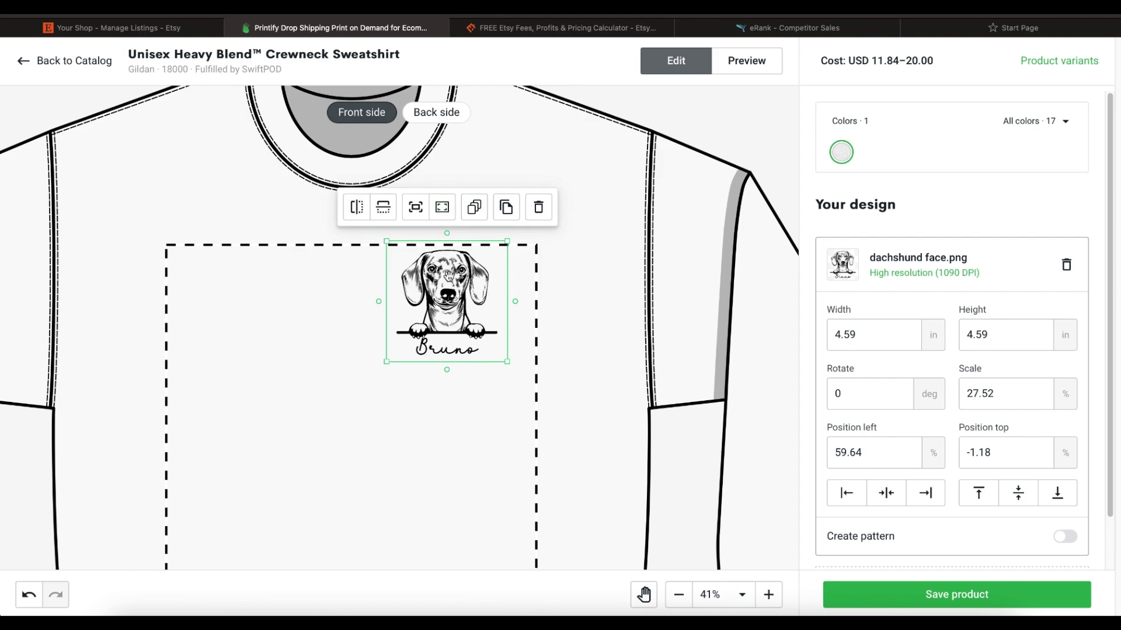
drag(449, 279, 452, 280)
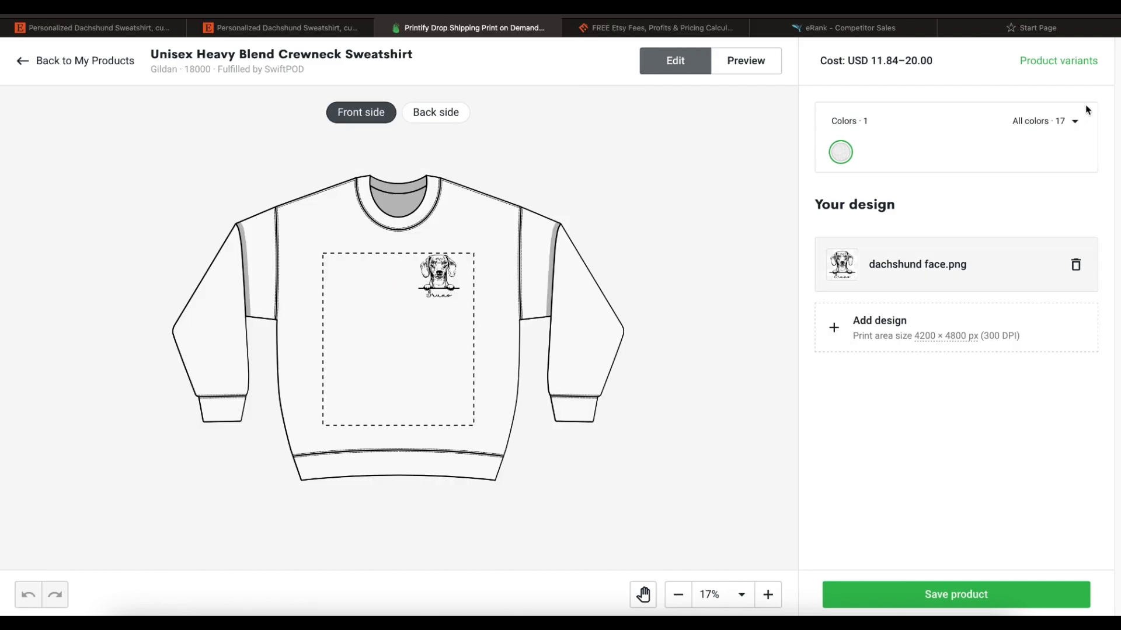
Step: Add Ash, Sand, Light Blue and Light Pink as sweatshirt colours
click(1061, 121)
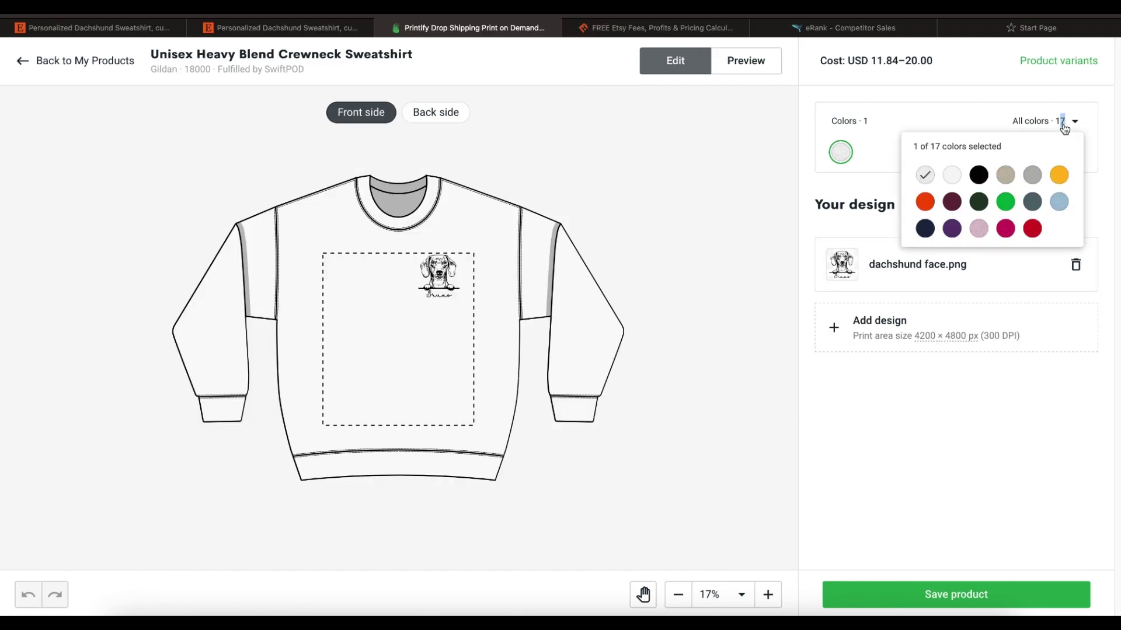
click(953, 175)
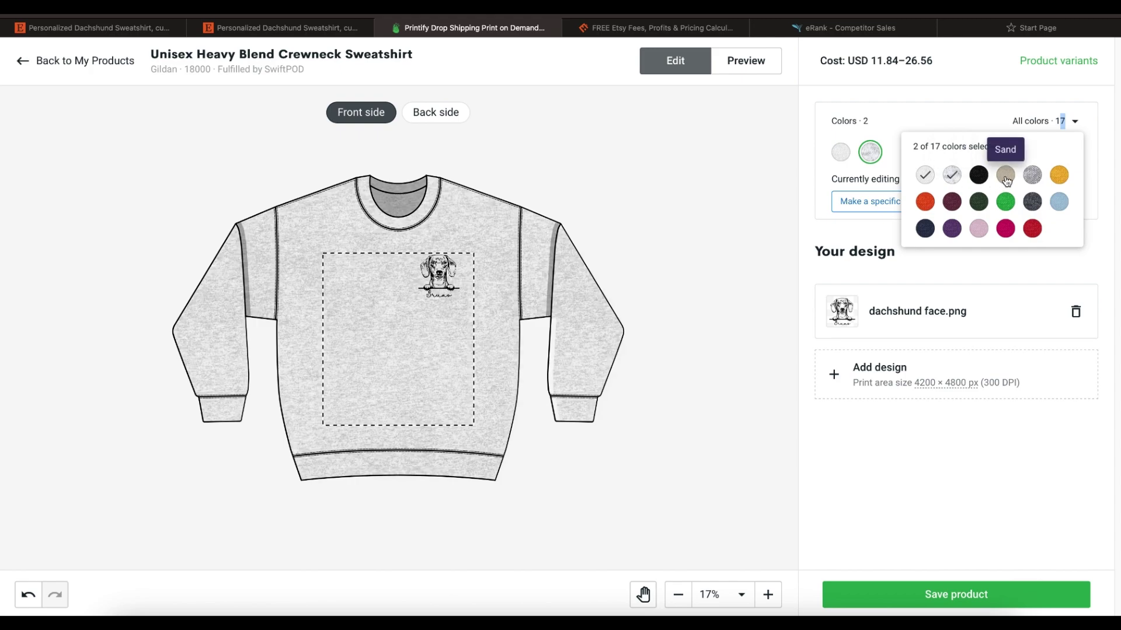
click(1005, 177)
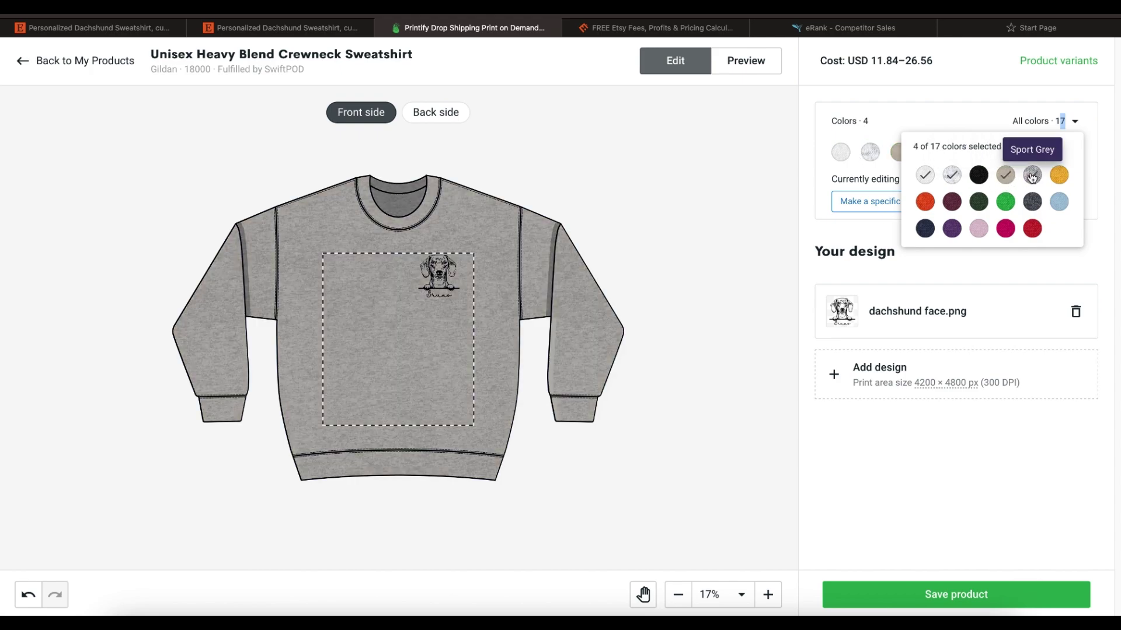
click(1059, 202)
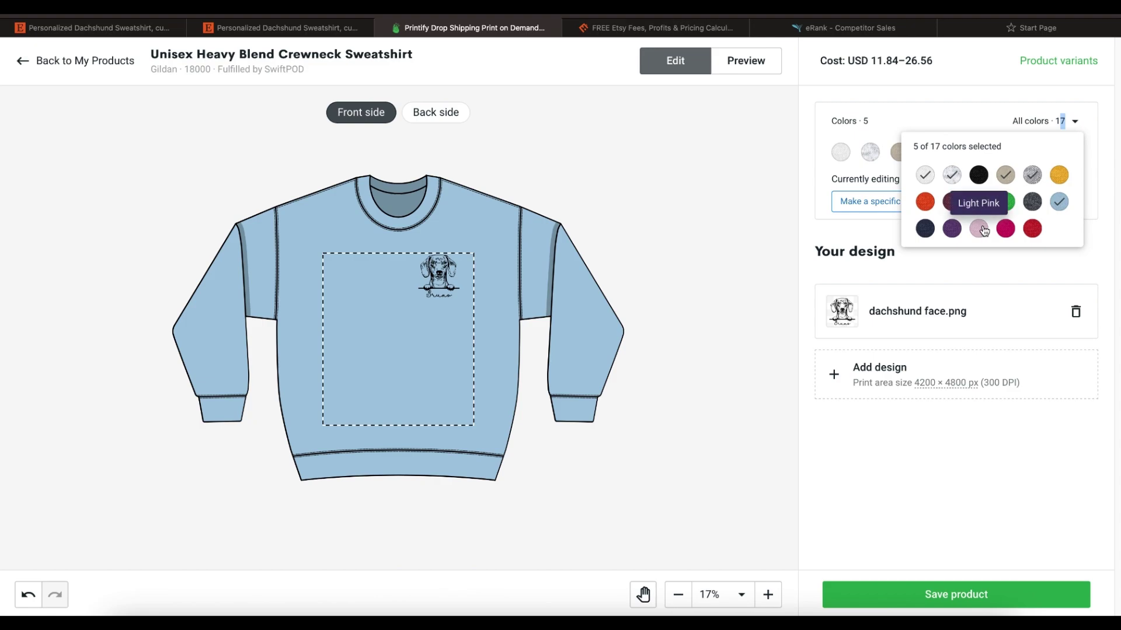
click(979, 228)
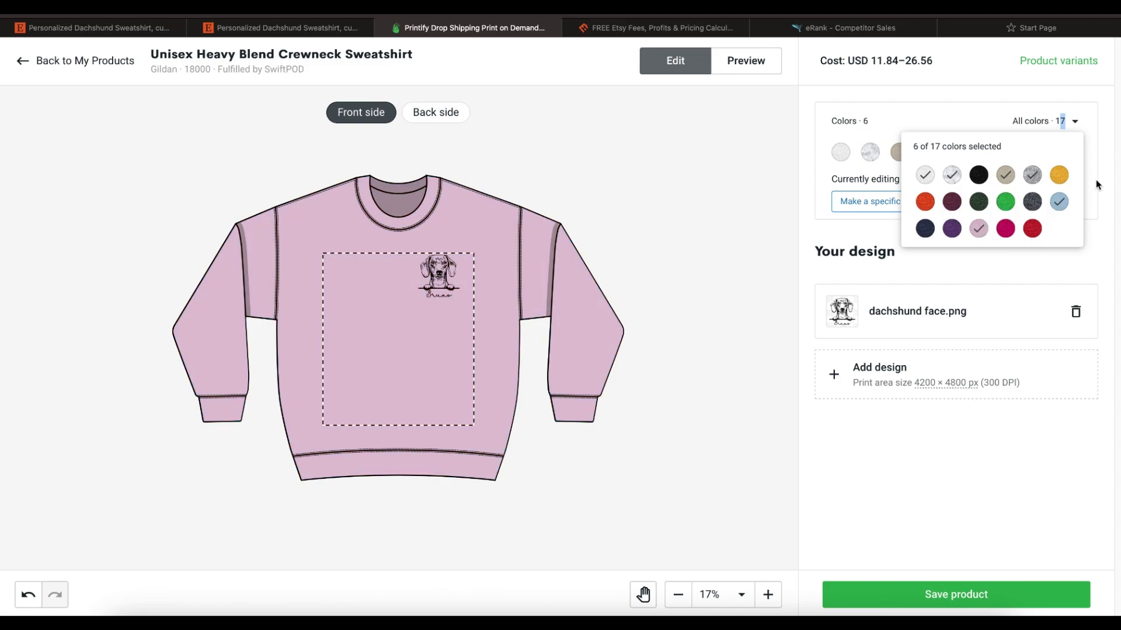
Step: Remove the 4XL and 5XL sizes from the variants and save the product
click(1040, 68)
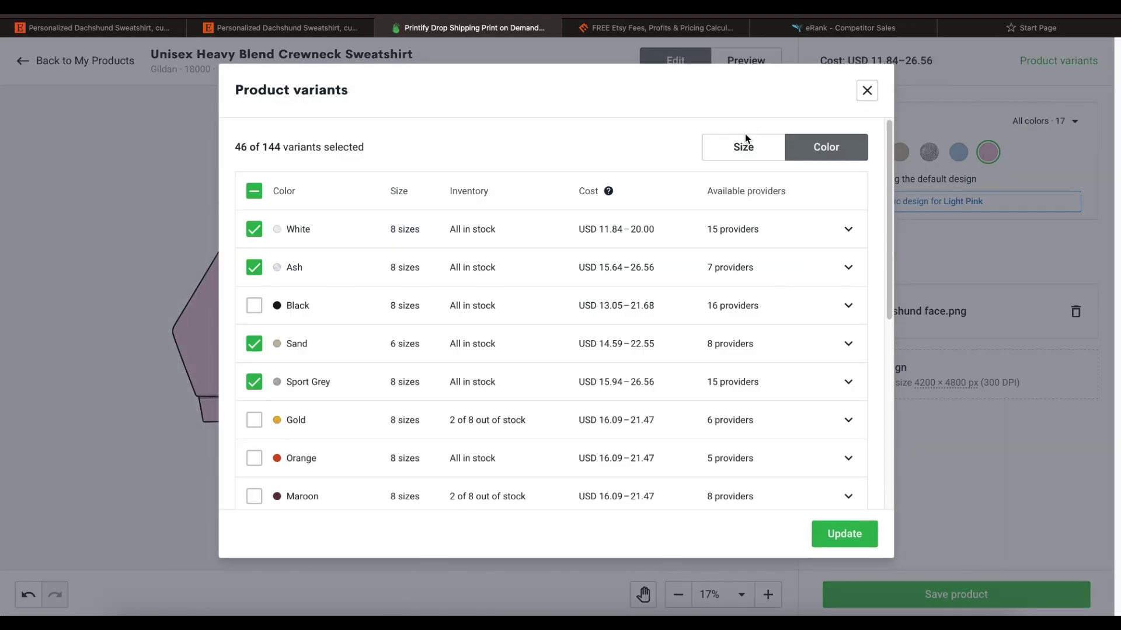
click(744, 145)
scroll(286, 450, down, 1)
click(254, 436)
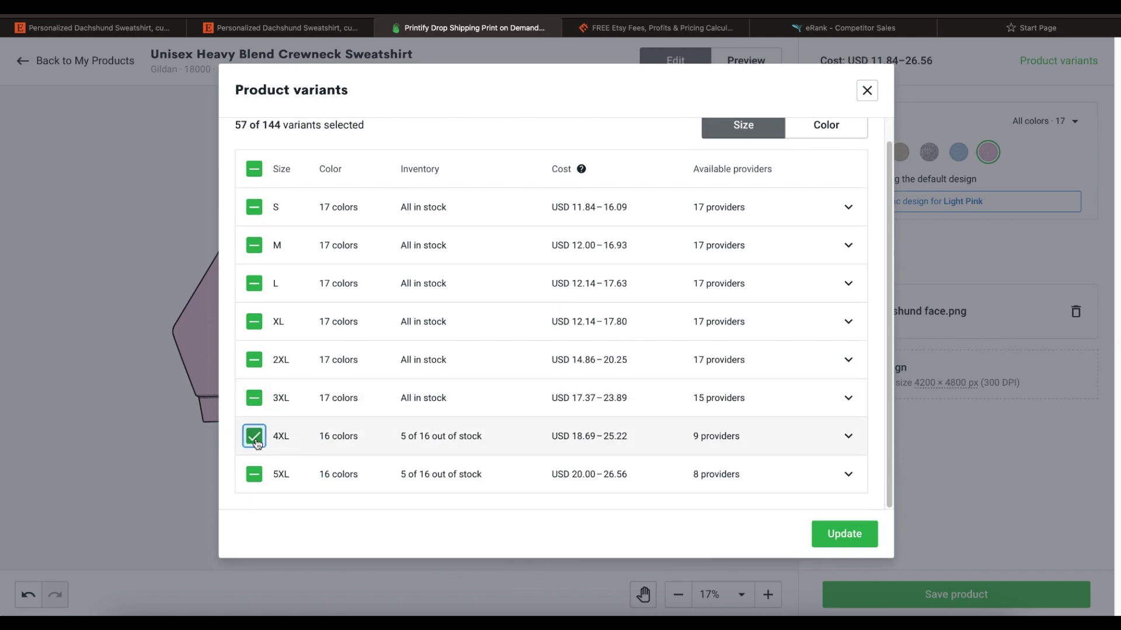
click(254, 480)
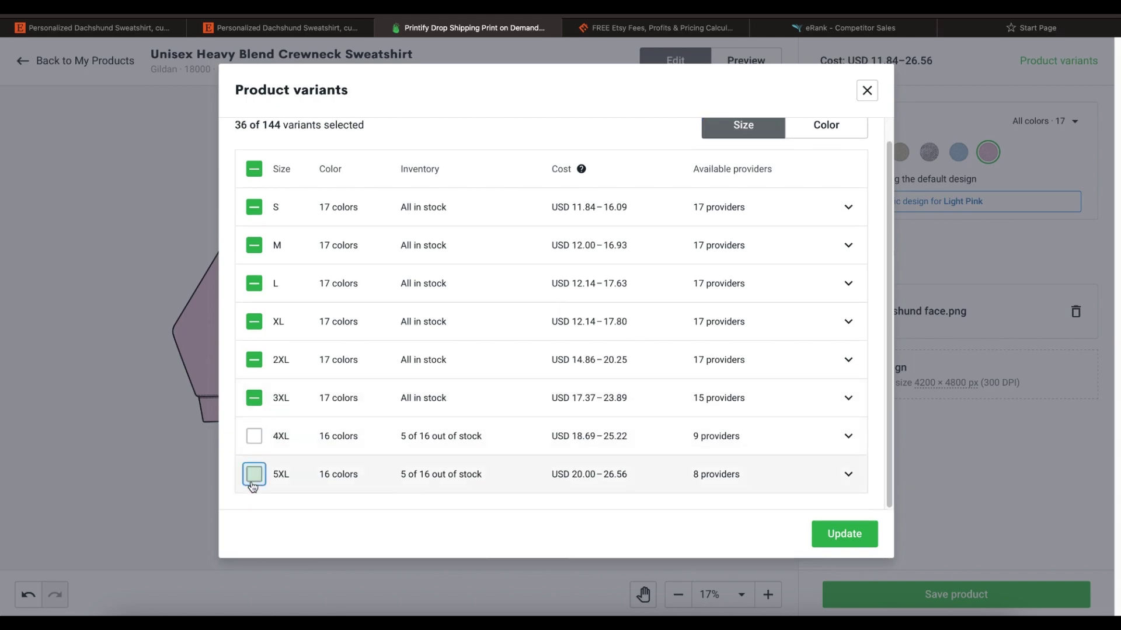
click(844, 534)
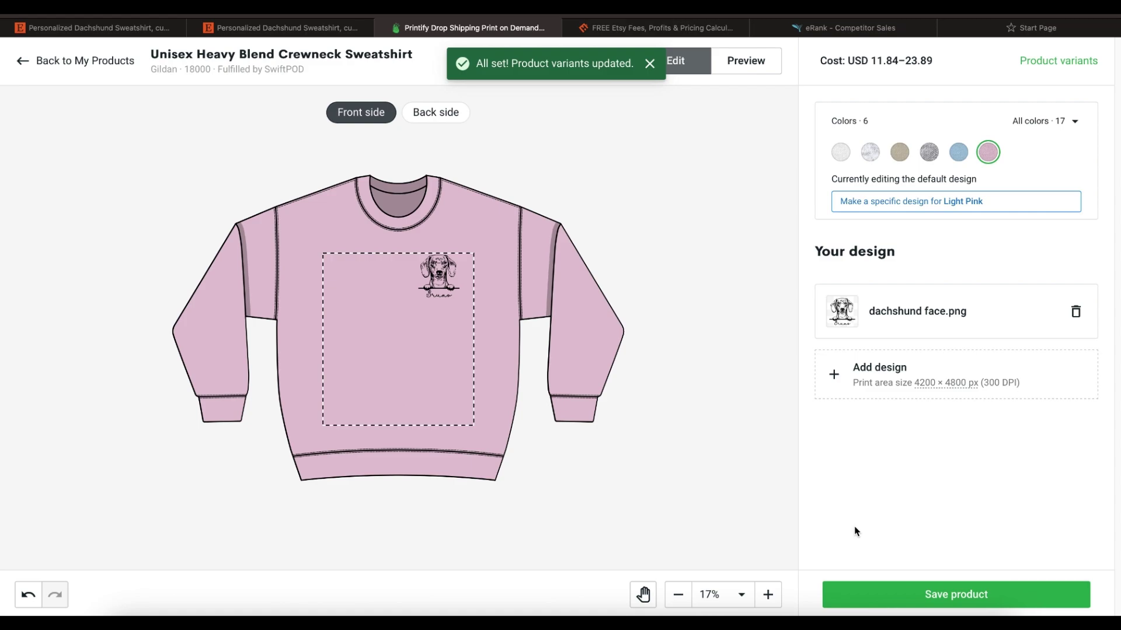
click(893, 602)
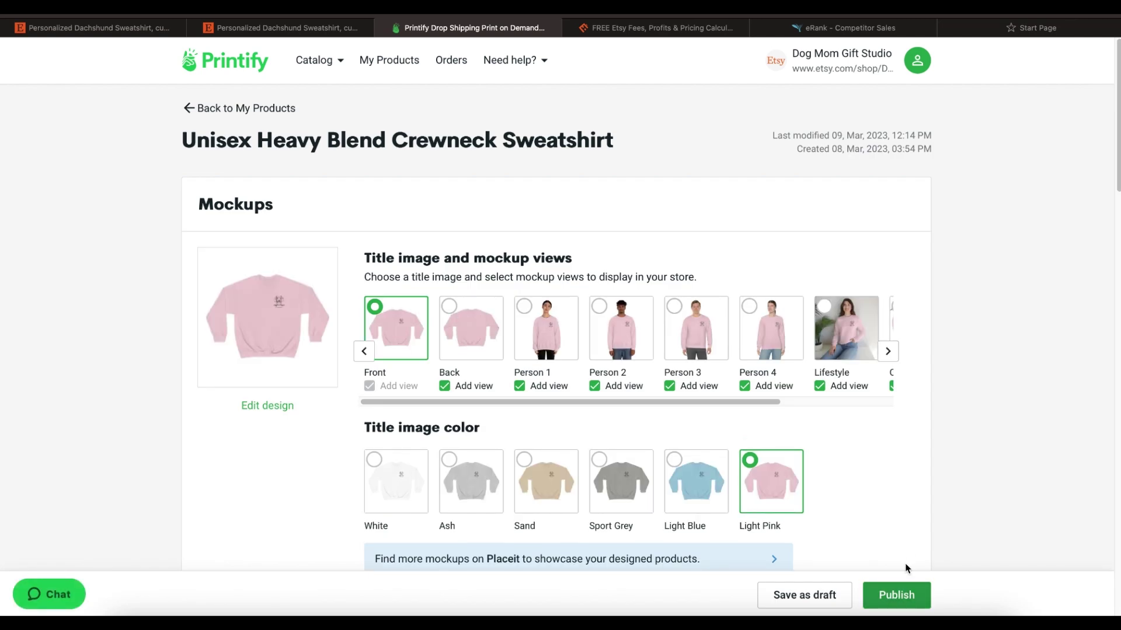
Step: Set a 65% profit margin on all 36 variants
scroll(935, 390, down, 1)
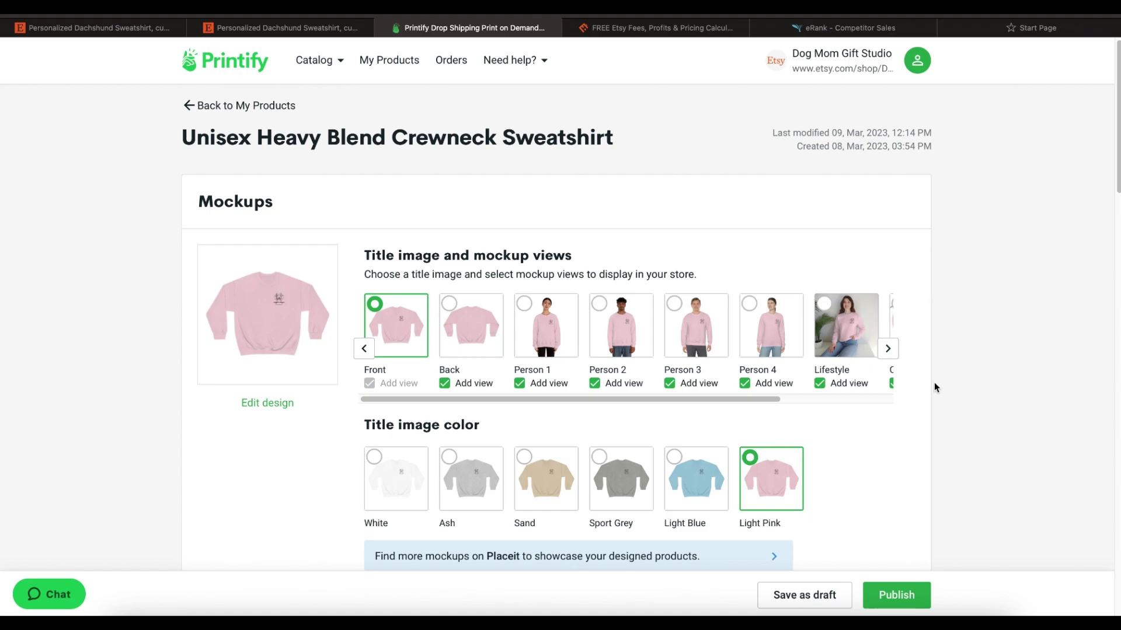
scroll(940, 225, down, 15)
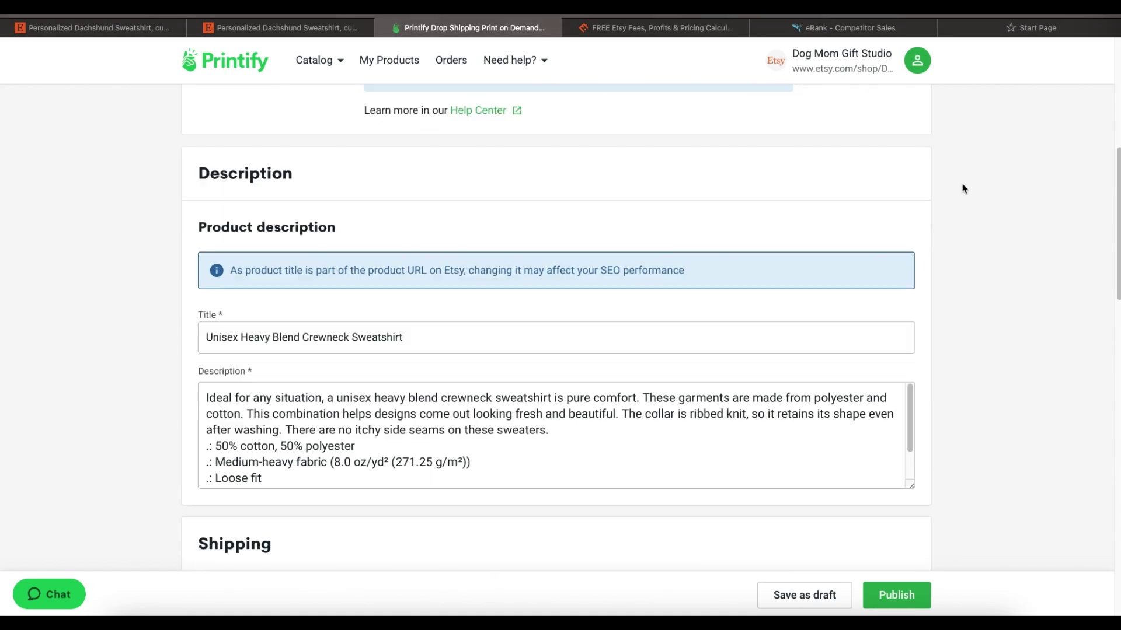
scroll(965, 185, down, 2)
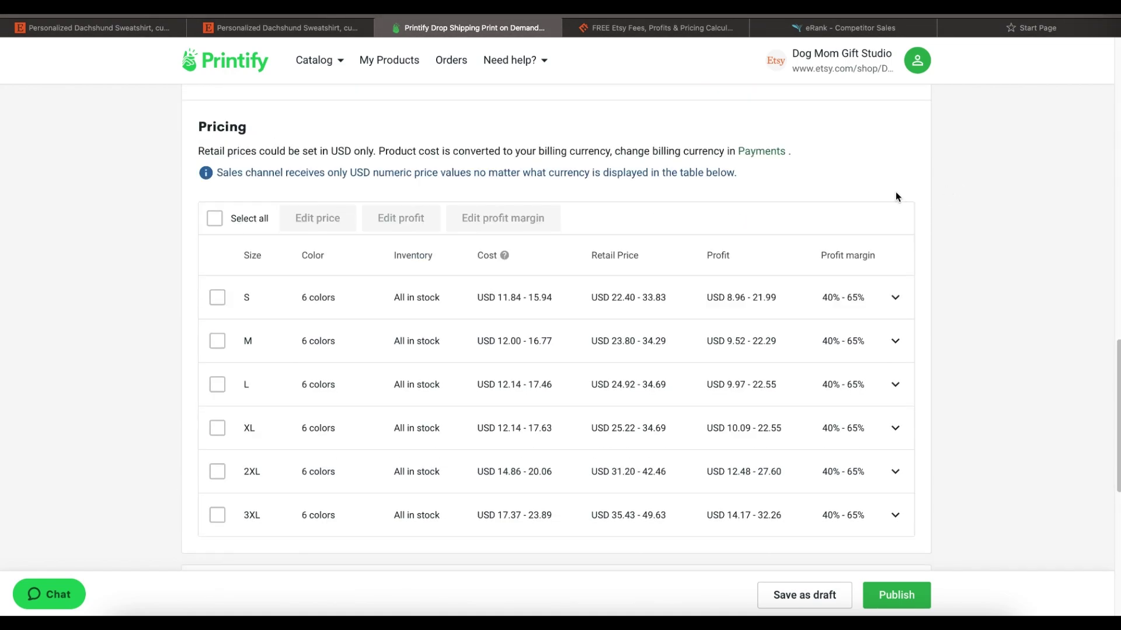
click(214, 218)
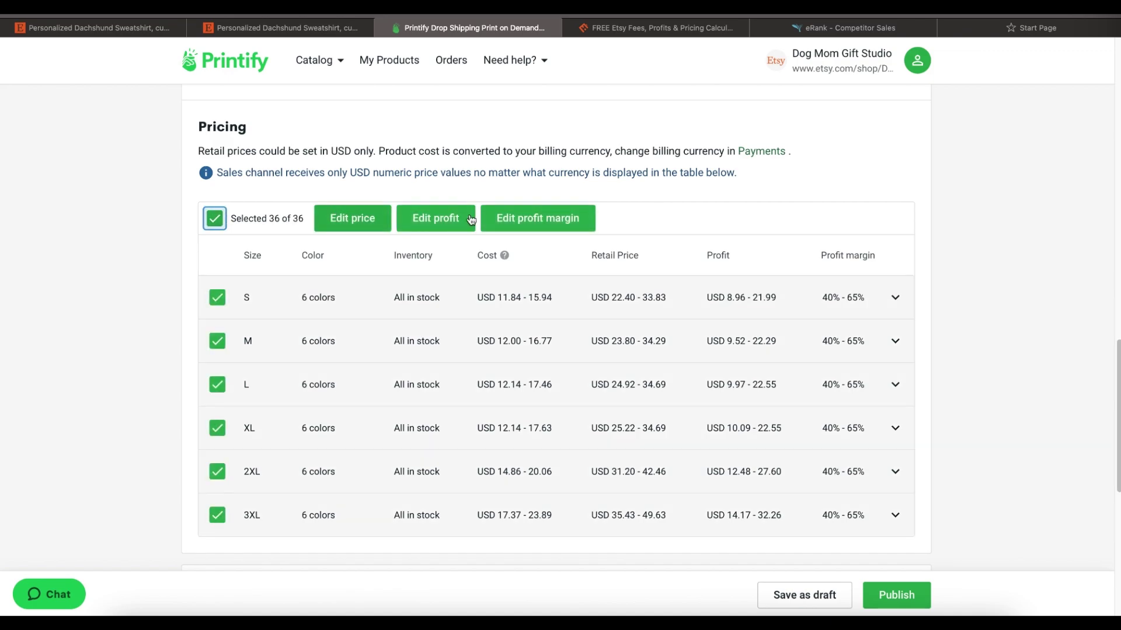
click(529, 220)
click(522, 342)
text(65)
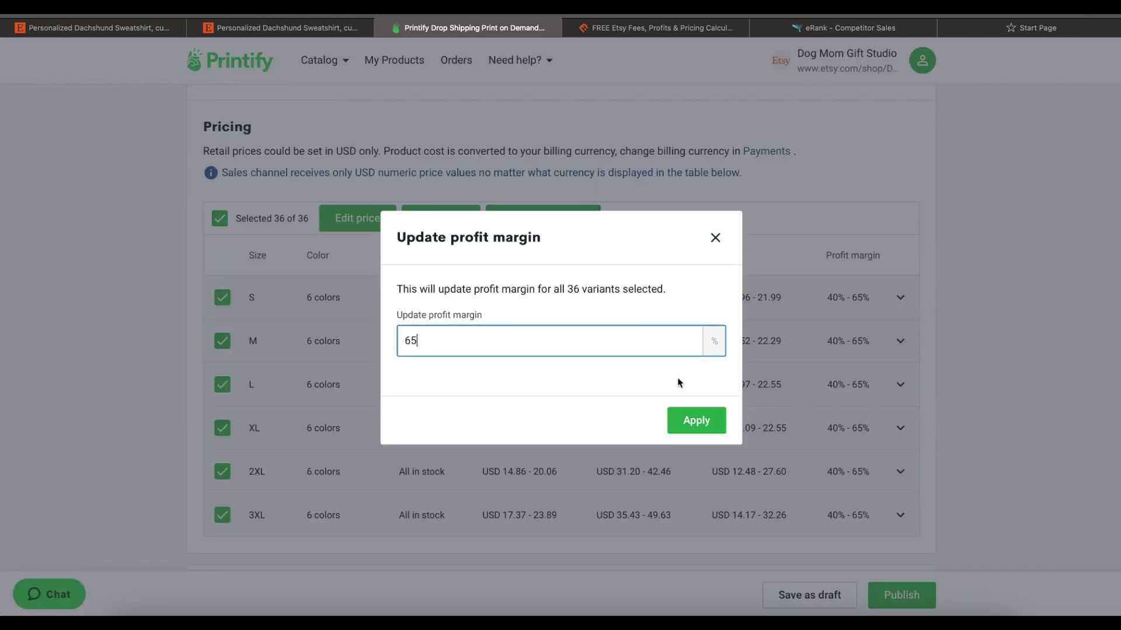
click(701, 422)
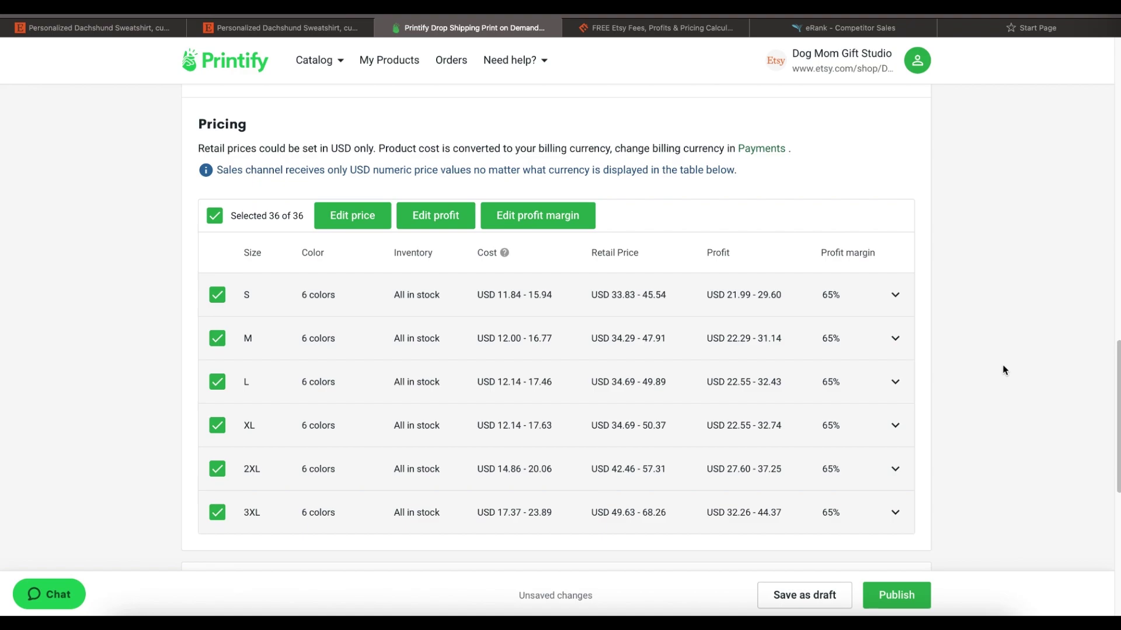
Step: Stop syncing title, description and shipping profile, then publish and confirm the sweatshirt
scroll(1003, 371, down, 2)
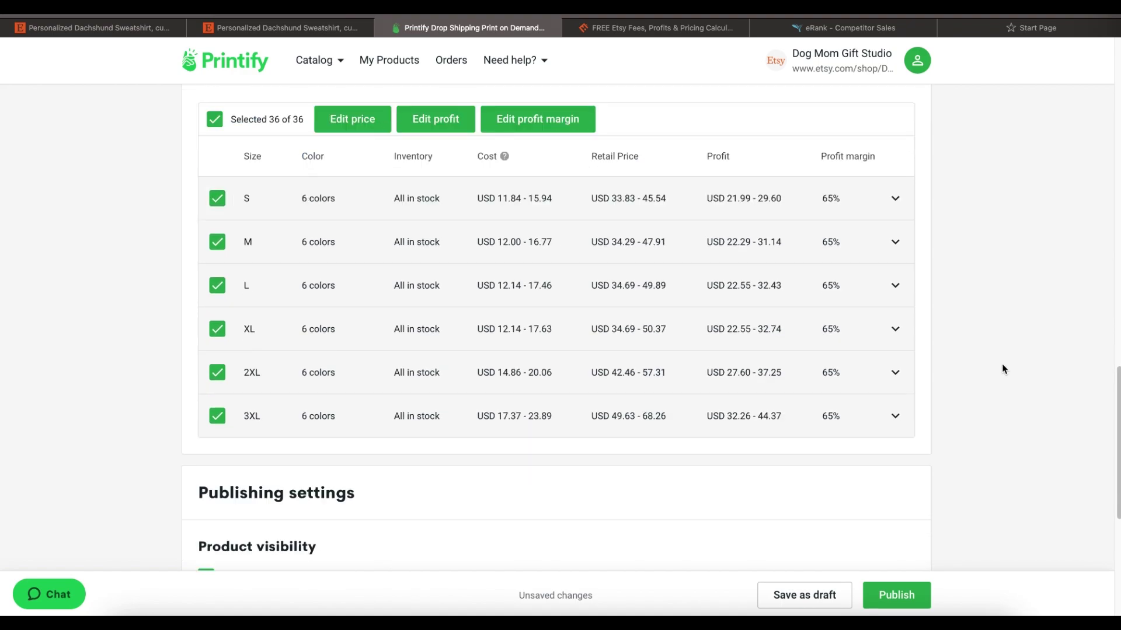
scroll(1004, 369, down, 6)
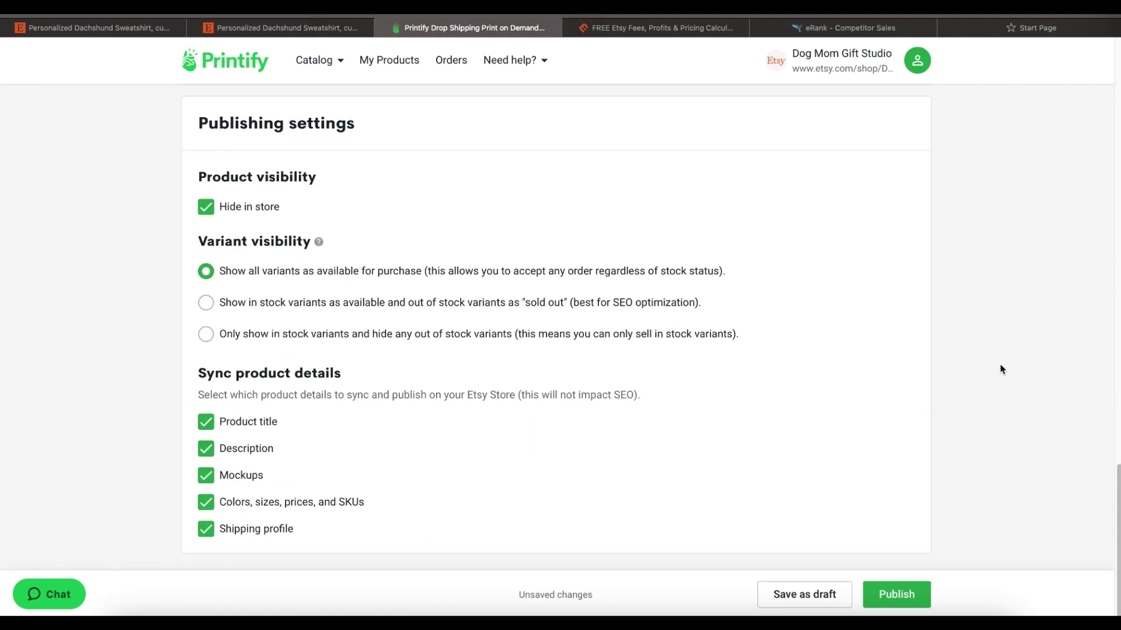
click(205, 421)
click(206, 448)
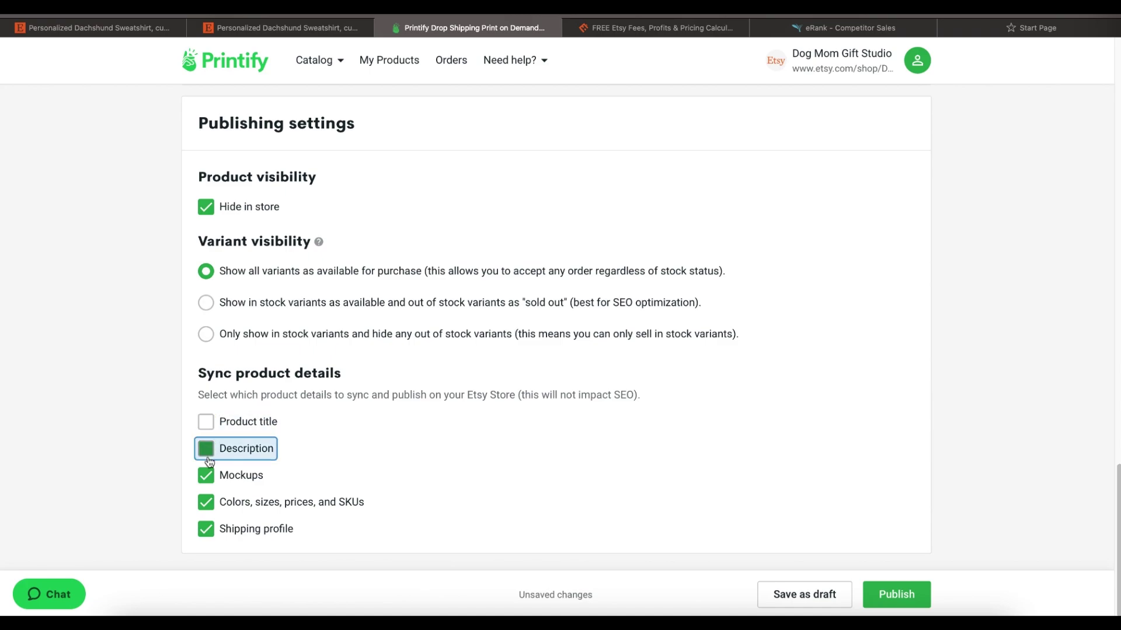
click(206, 529)
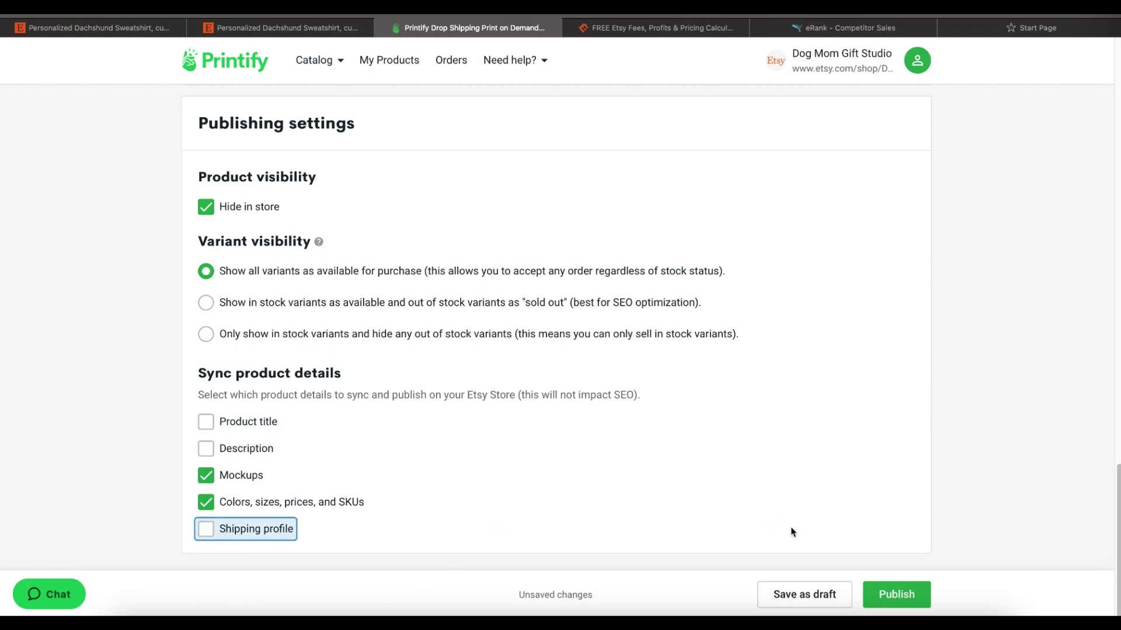
click(925, 596)
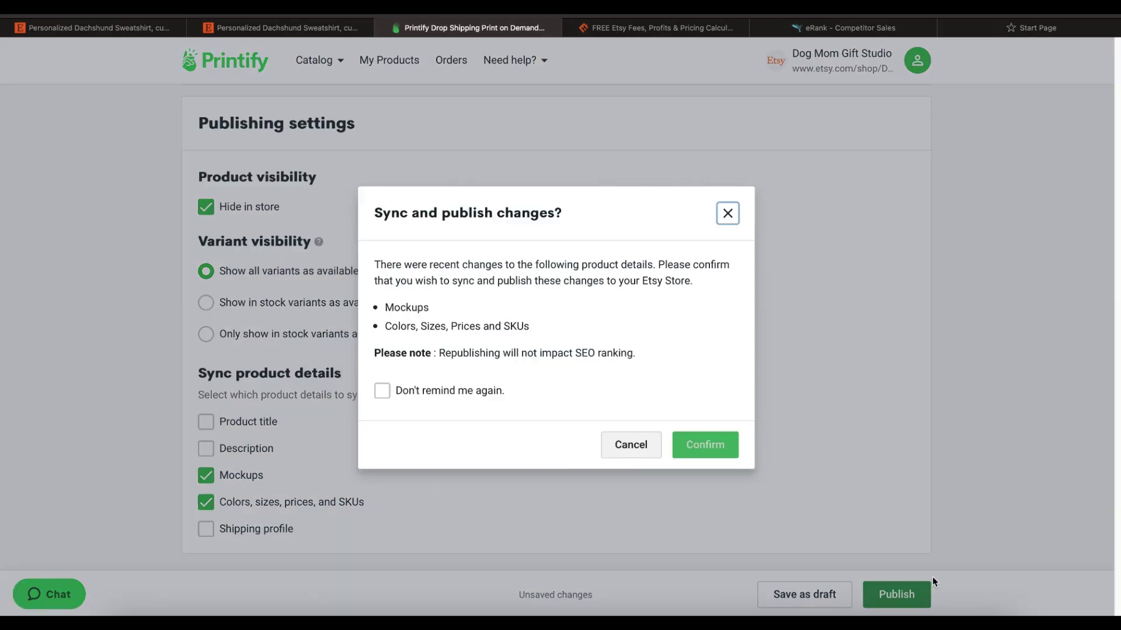
click(695, 452)
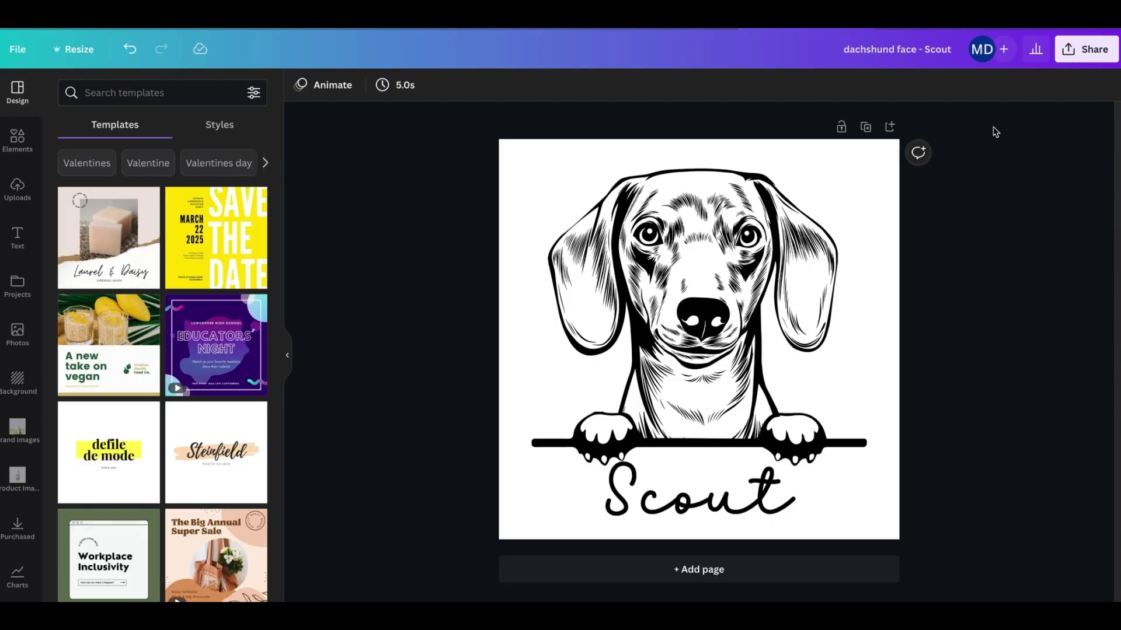
Step: Download the Scout dachshund design from Share > Download as a transparent-background PNG
click(717, 509)
click(1095, 49)
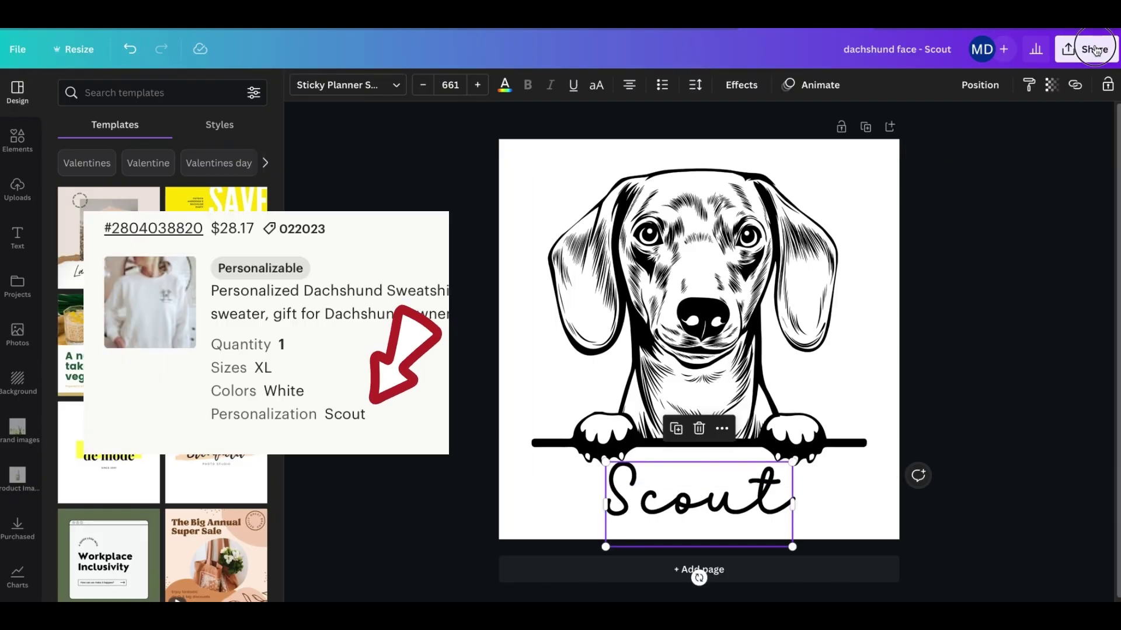
click(891, 371)
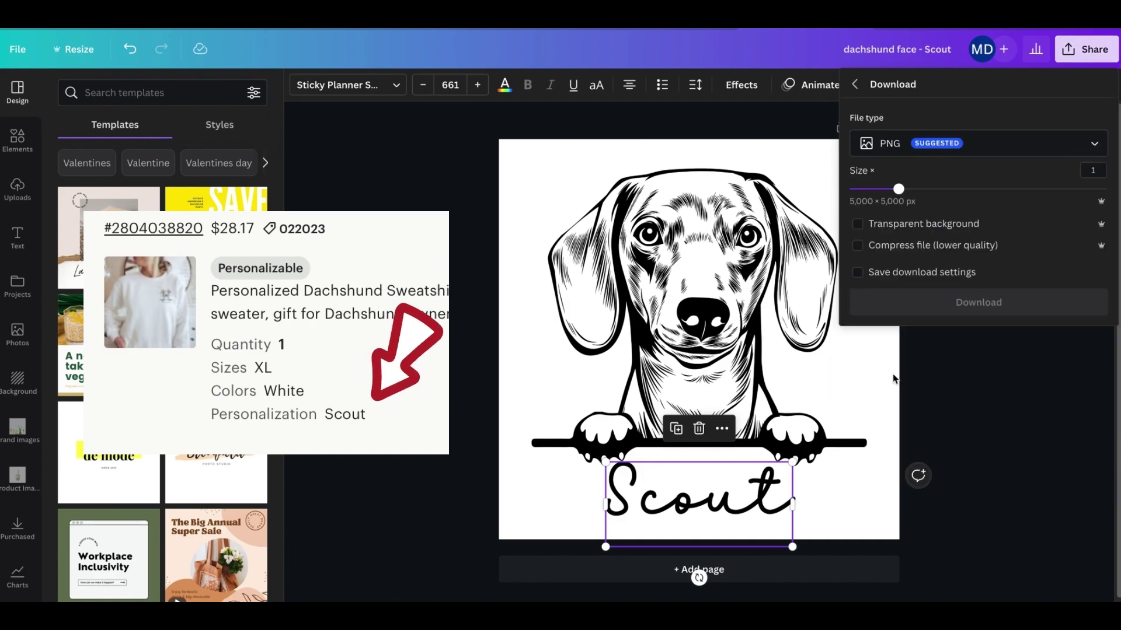
click(858, 224)
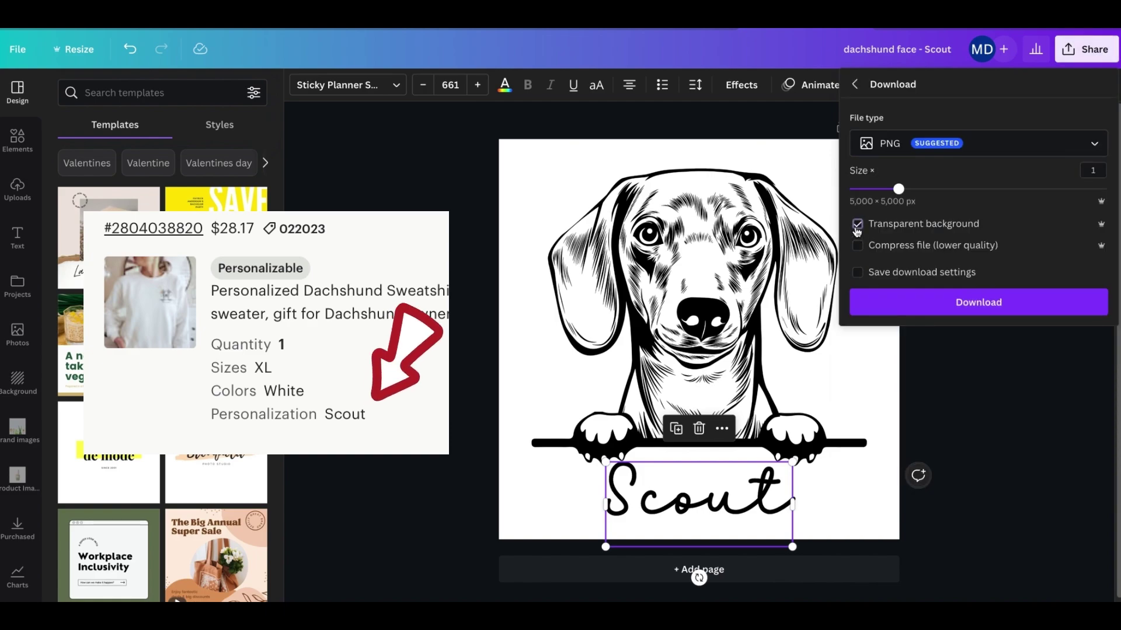
click(937, 306)
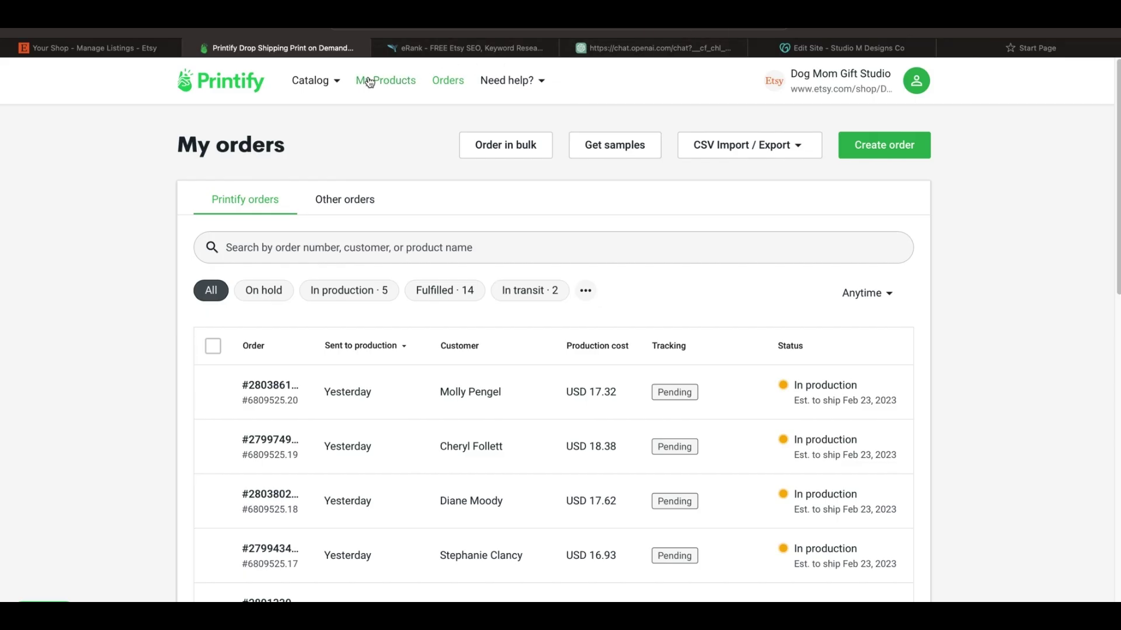
Step: Search My Products for 'dach' and go to the second results page
click(370, 82)
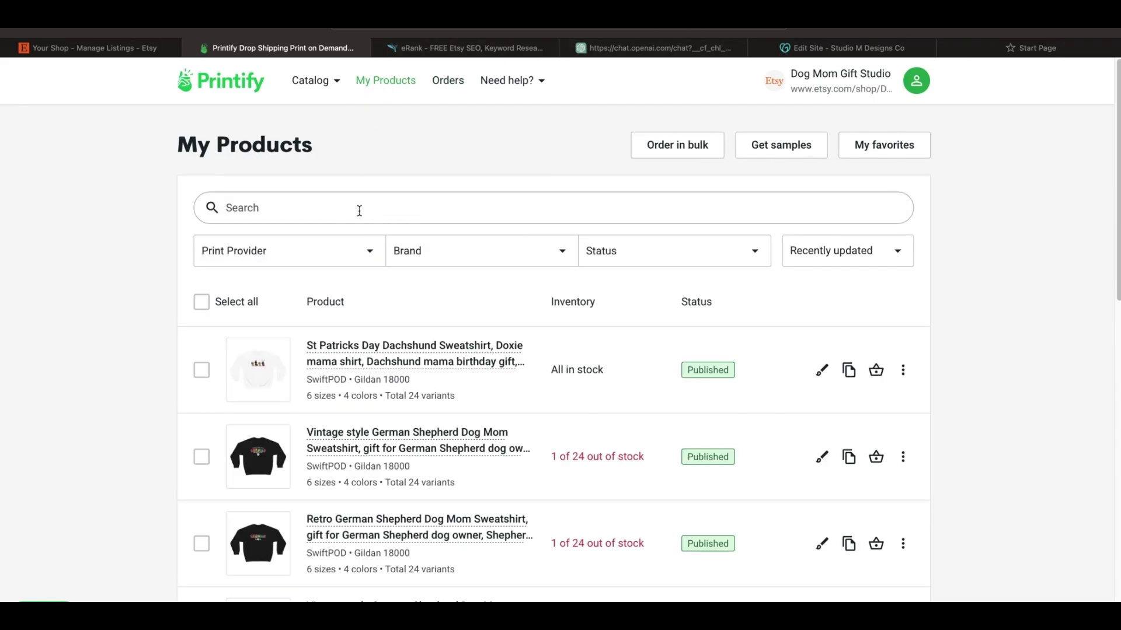
click(360, 213)
text(dachshund)
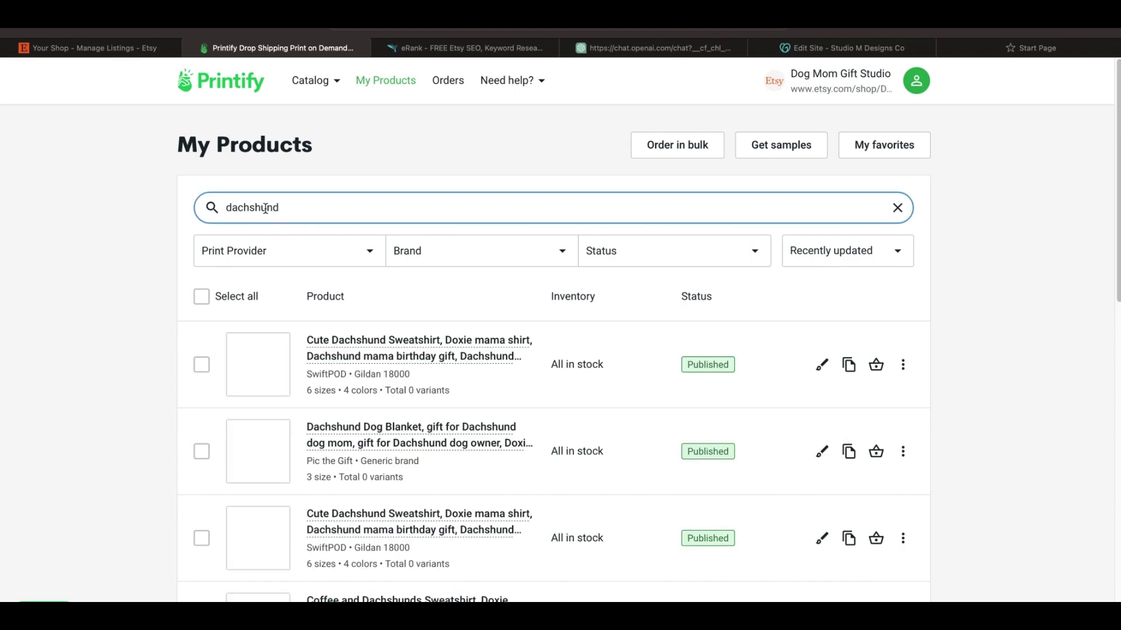
scroll(443, 392, down, 3)
scroll(443, 366, down, 2)
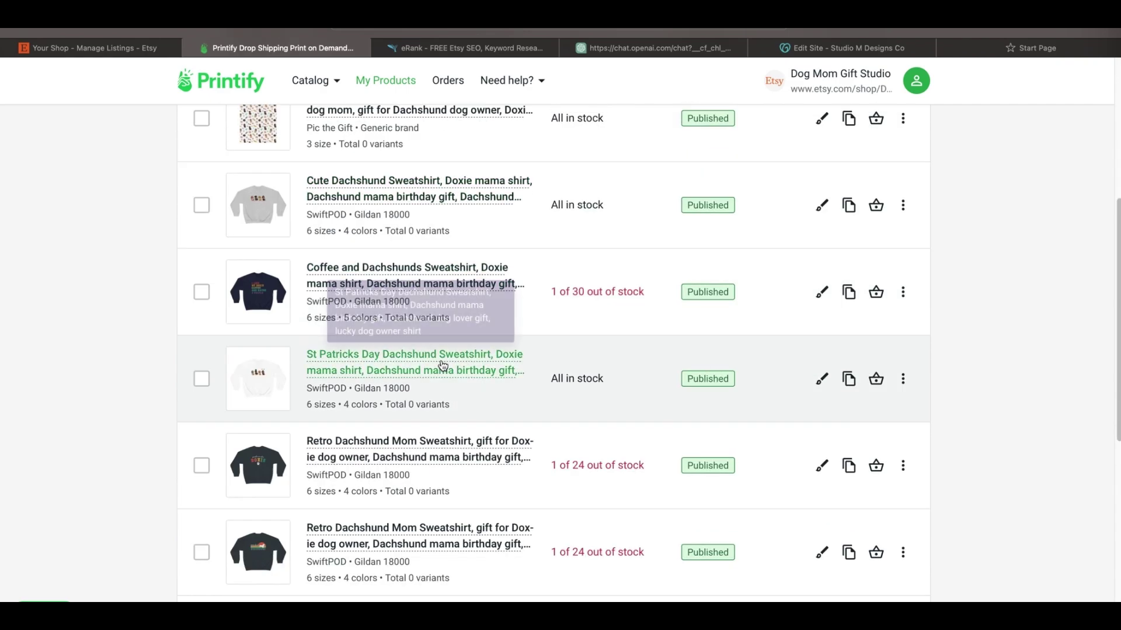
scroll(443, 366, down, 6)
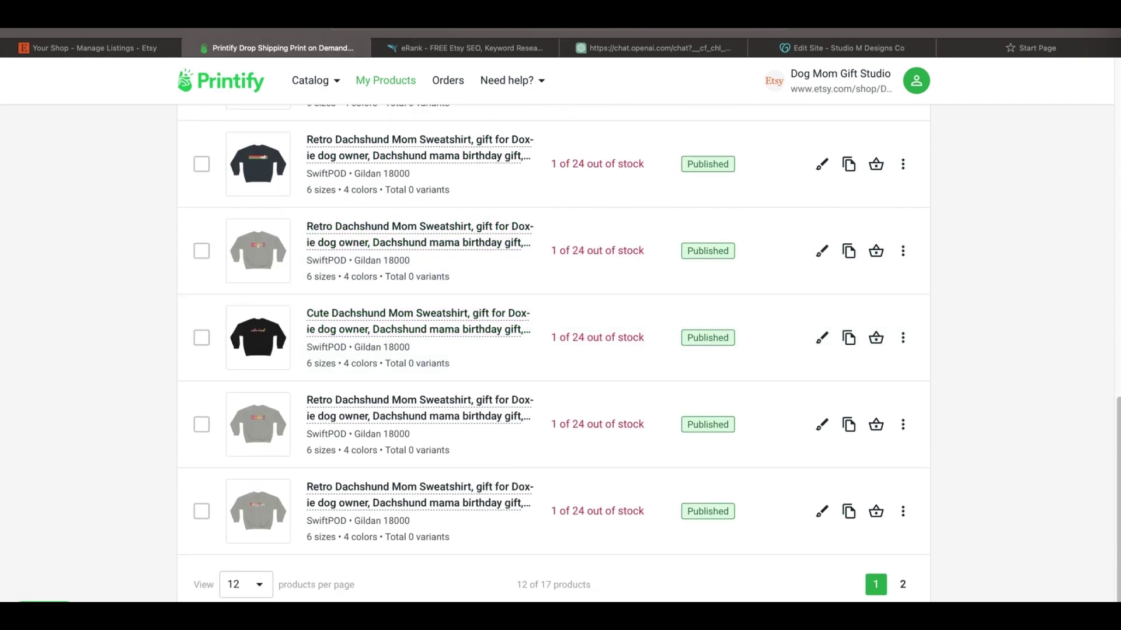
click(902, 584)
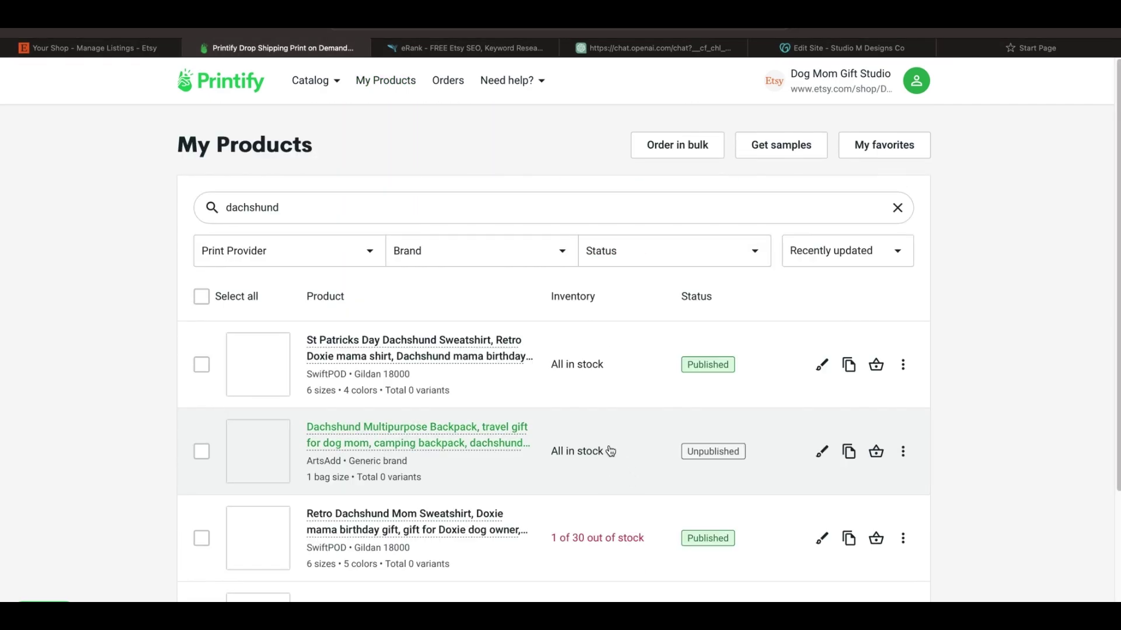
Step: Duplicate the Custom Dachshund Pocket Template and open the copy in the editor
scroll(610, 451, down, 3)
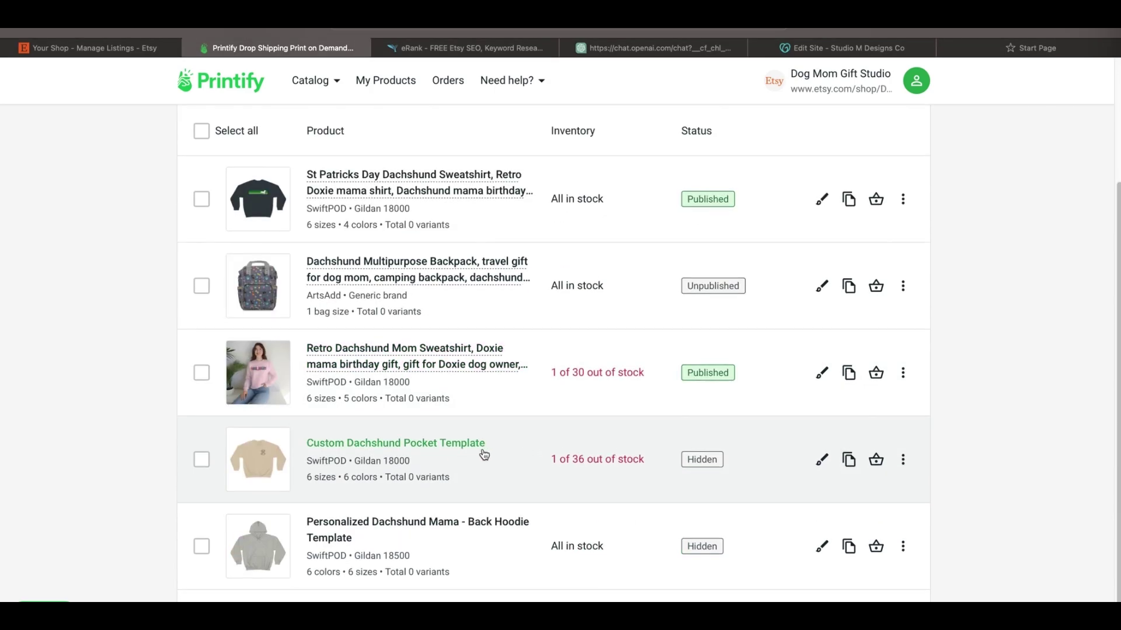
click(849, 460)
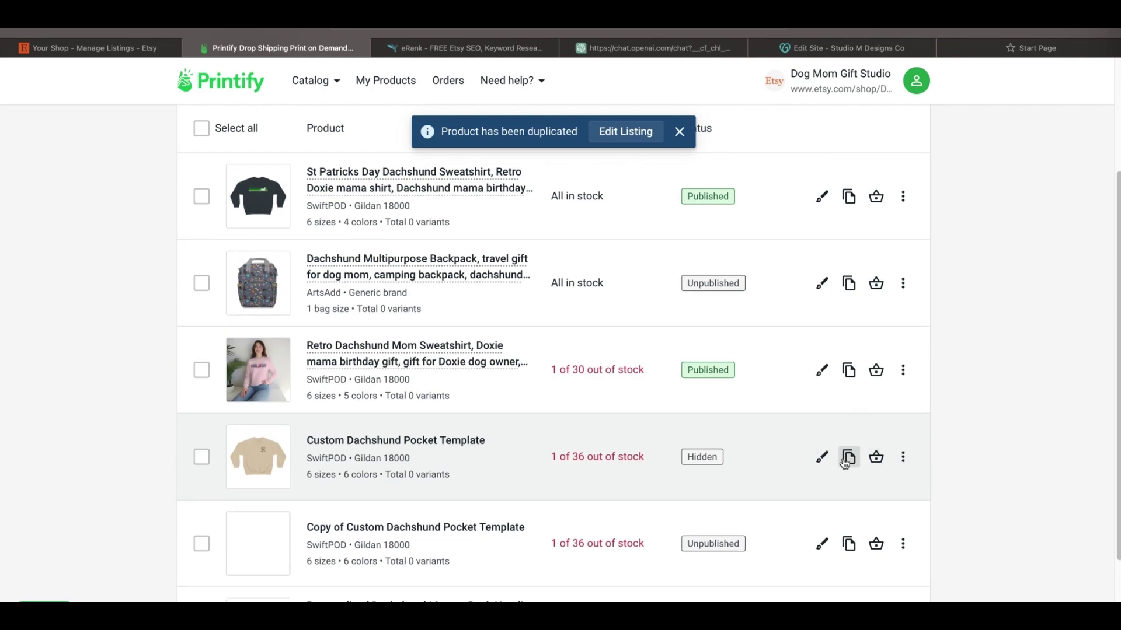
scroll(847, 461, down, 1)
click(817, 471)
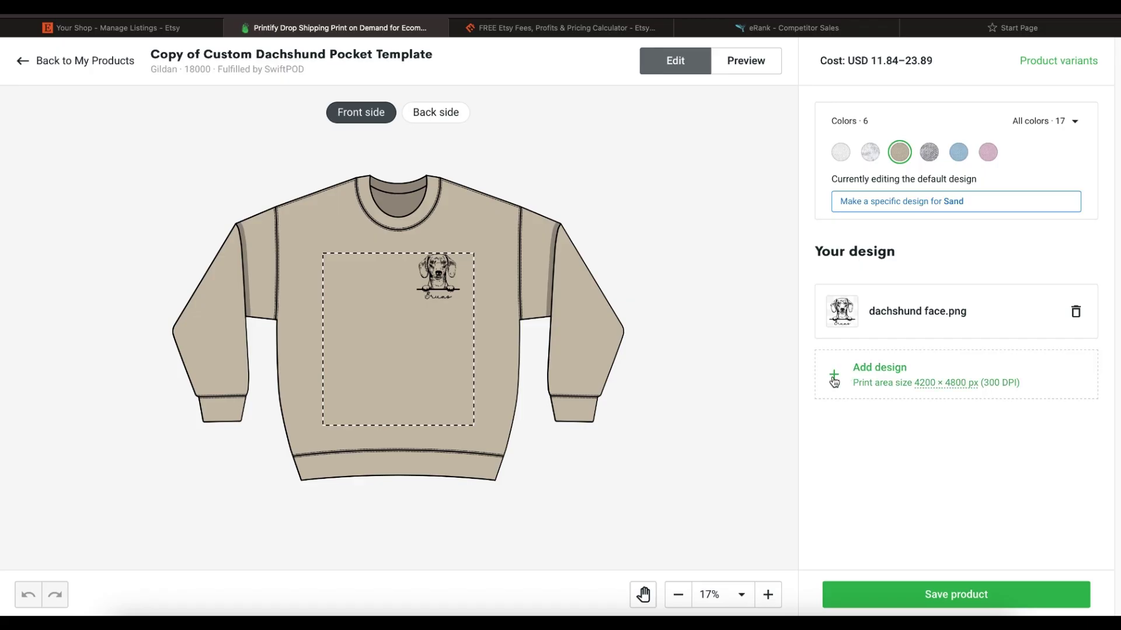
Step: Upload dachshund scout.png from the computer as a new design on the sweatshirt
click(835, 382)
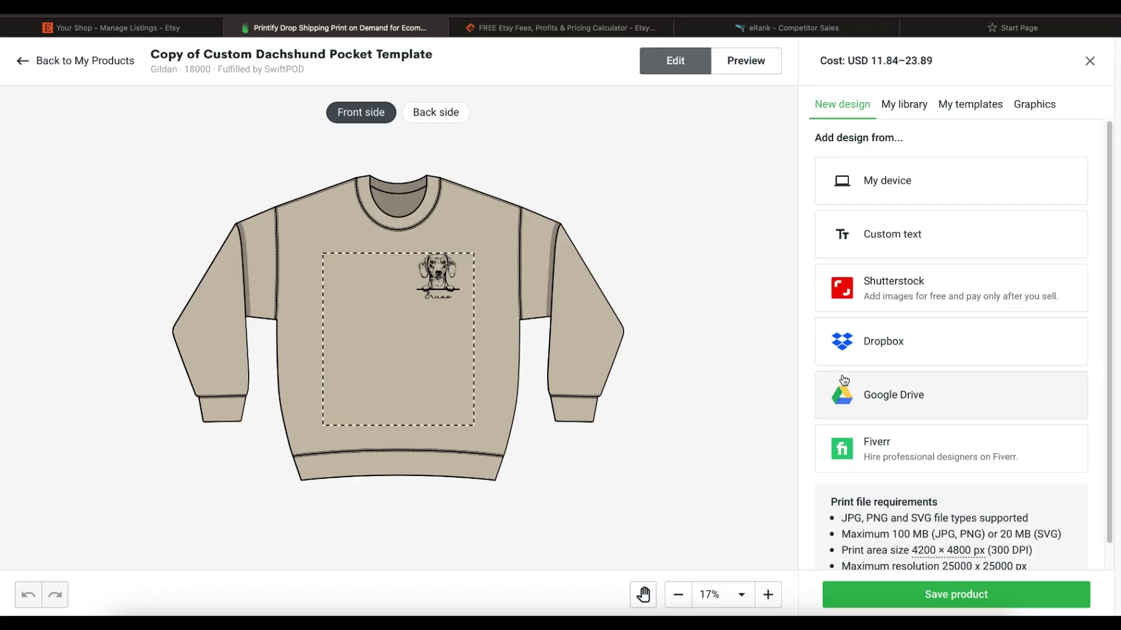
click(882, 178)
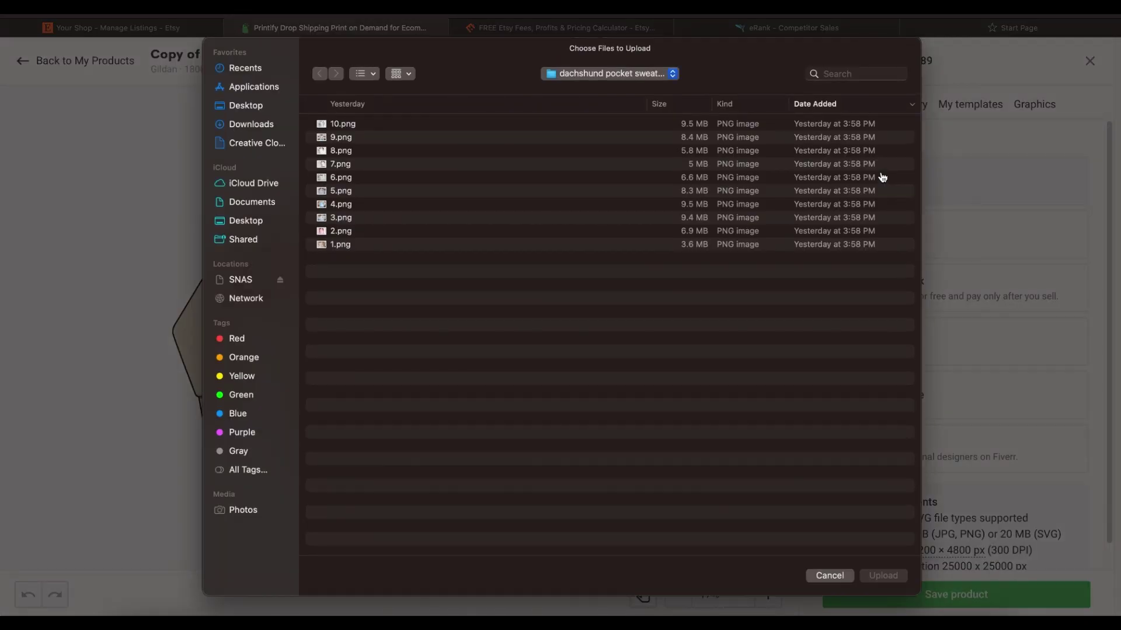
click(874, 573)
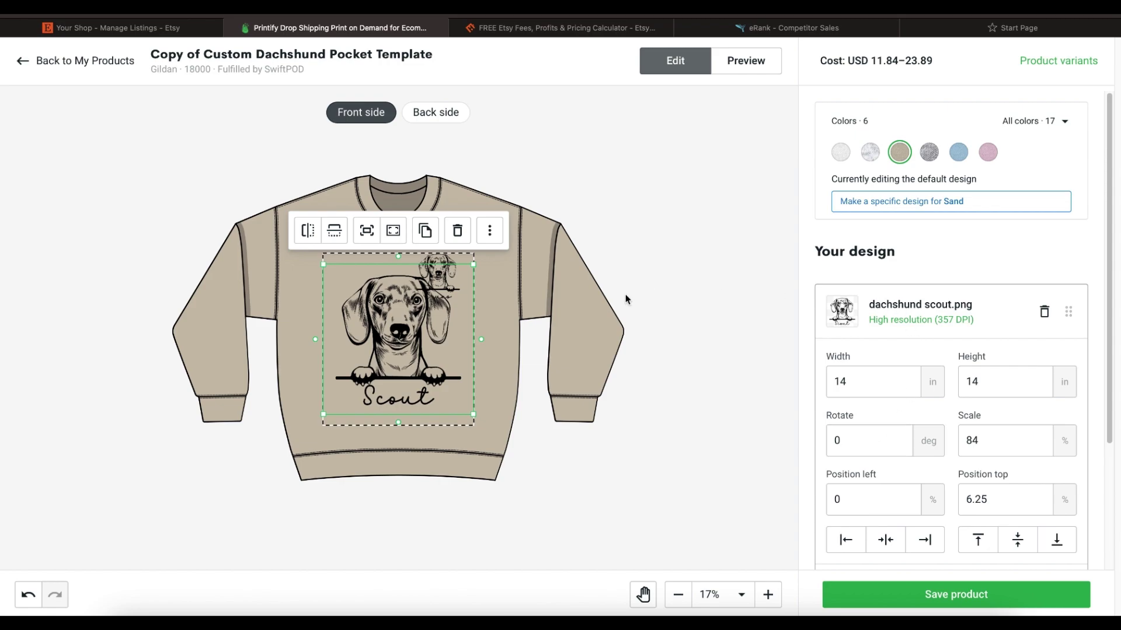
Step: Shrink the Scout design to about 4.9 in wide at the upper right of the print area
click(444, 262)
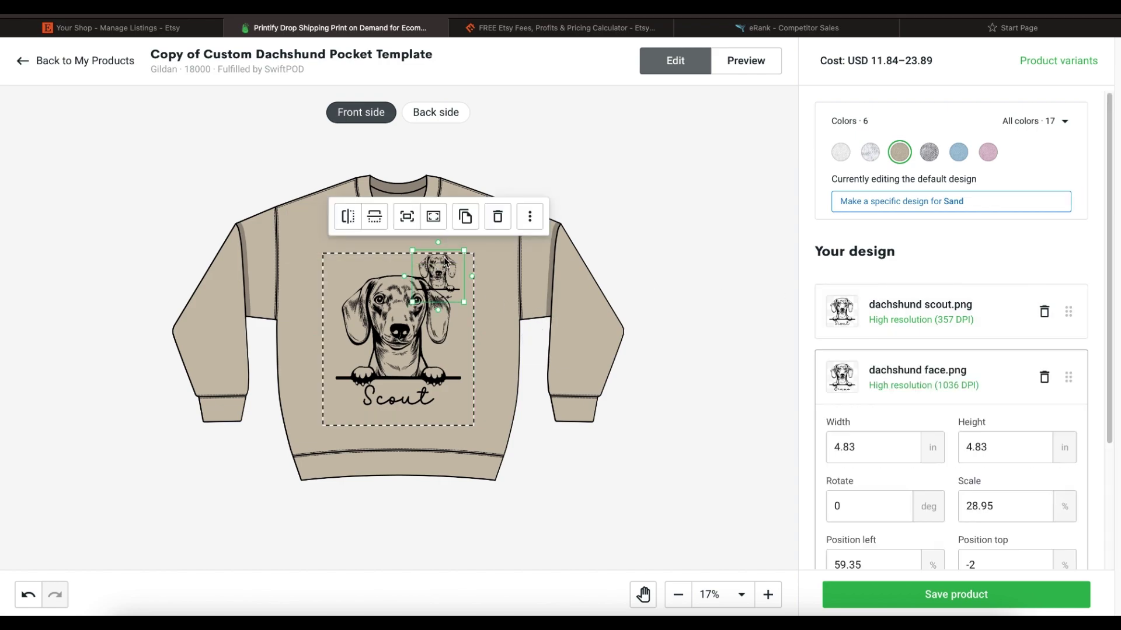
click(391, 344)
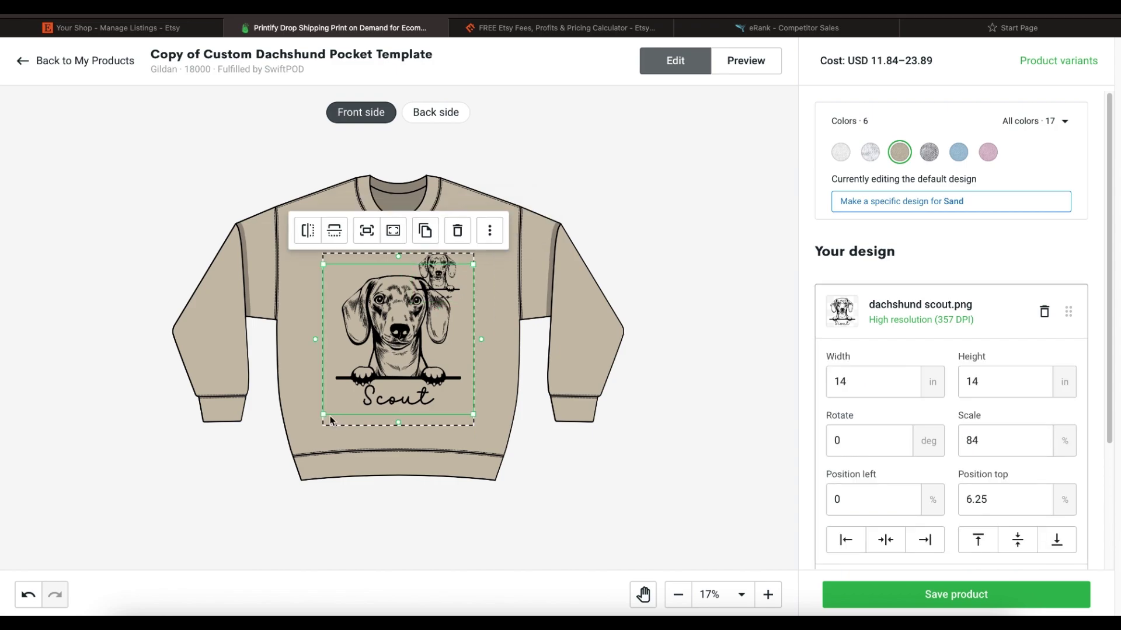
drag(324, 414, 441, 290)
Step: Nudge the Scout design slightly and delete the leftover dachshund face.png layer
scroll(441, 290, up, 4)
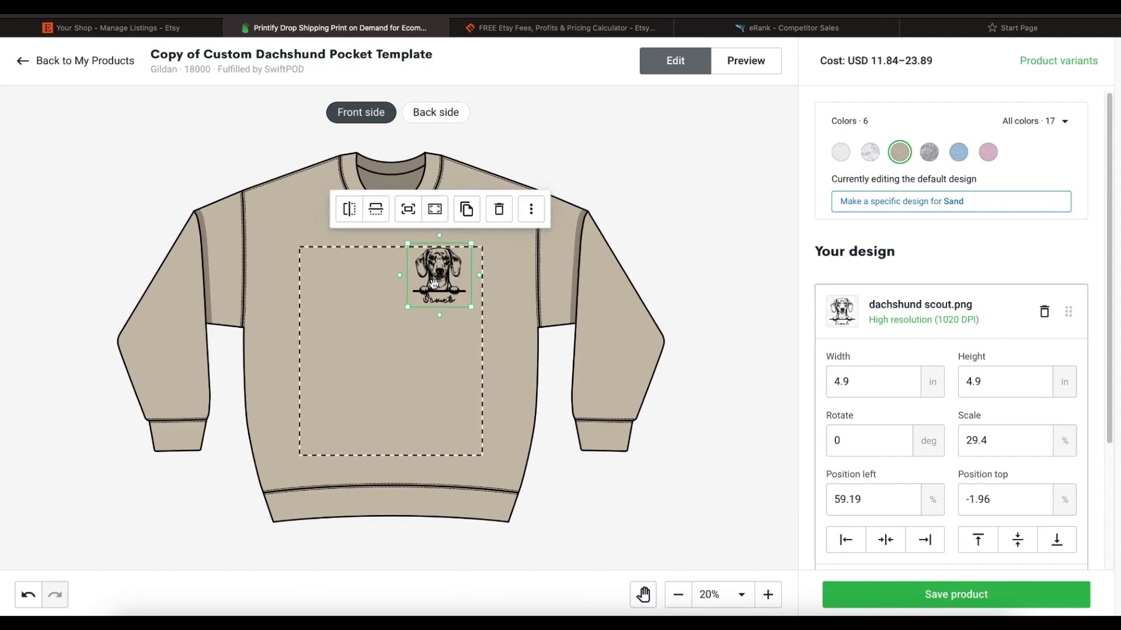
scroll(432, 293, up, 3)
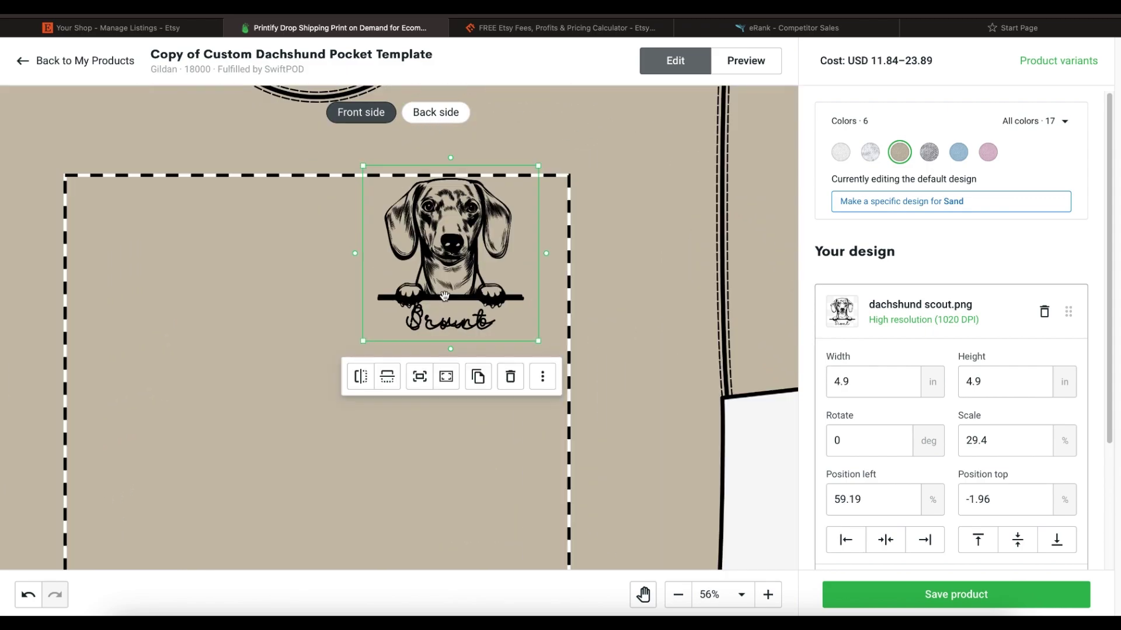
drag(444, 296, 443, 297)
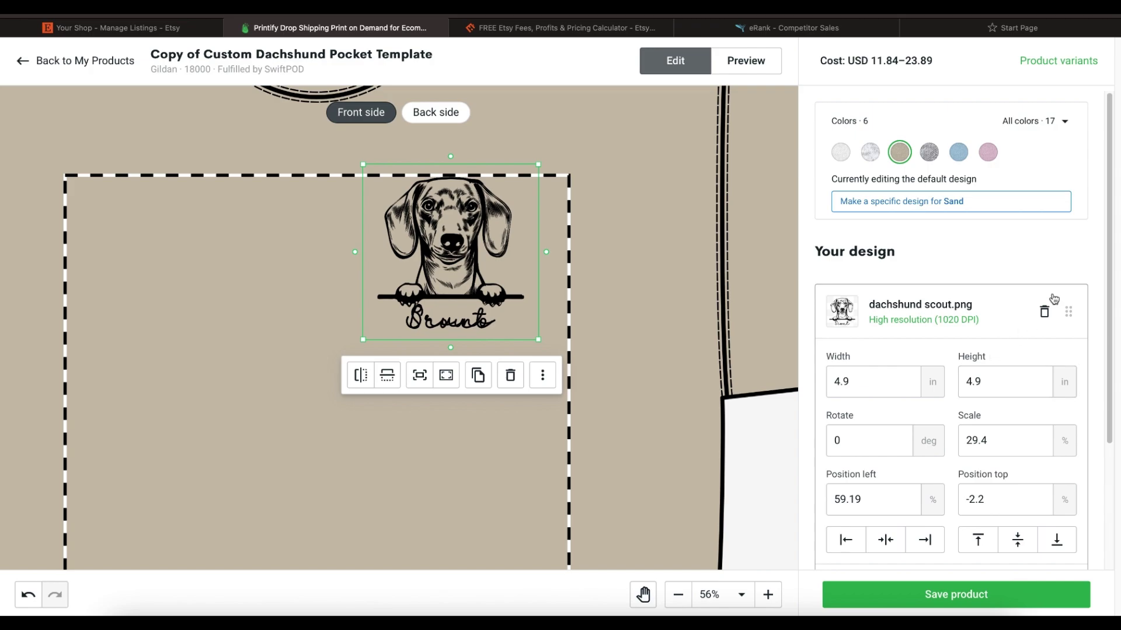
scroll(1054, 299, down, 3)
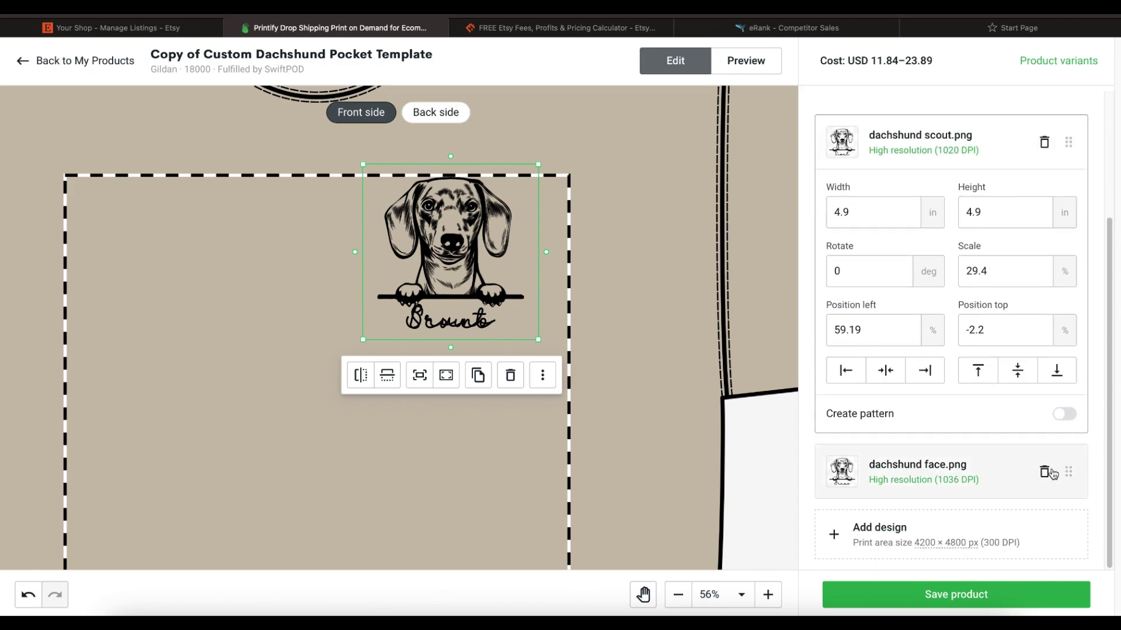
click(1046, 472)
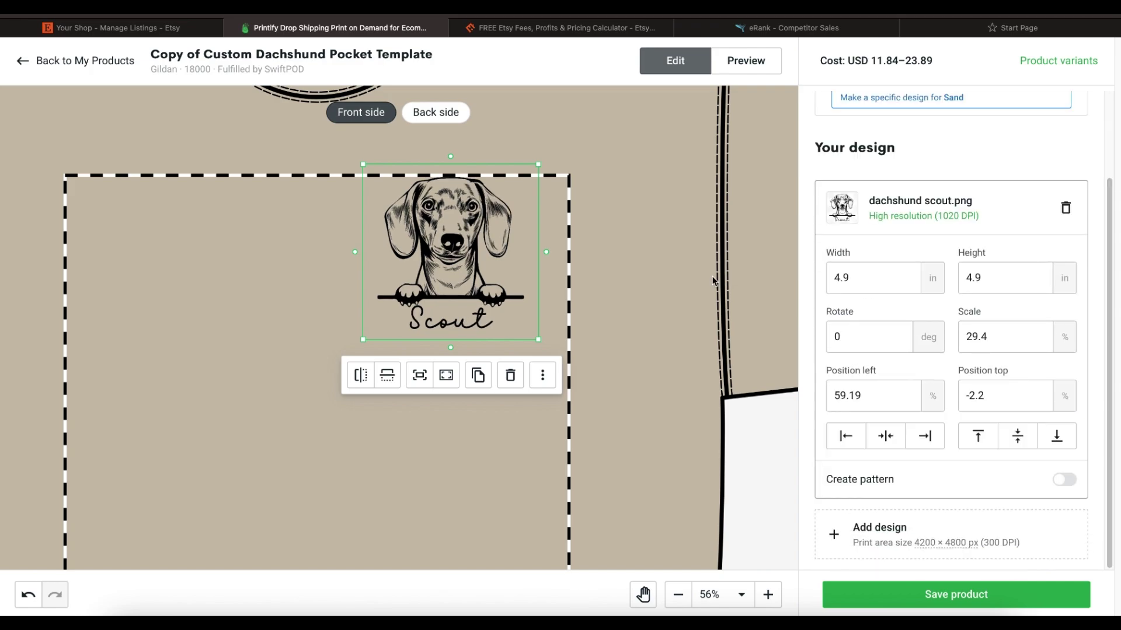
Step: Fine-tune the Scout print's position and view the sand sweatshirt mockup in Preview
drag(487, 238, 487, 240)
scroll(681, 251, up, 1)
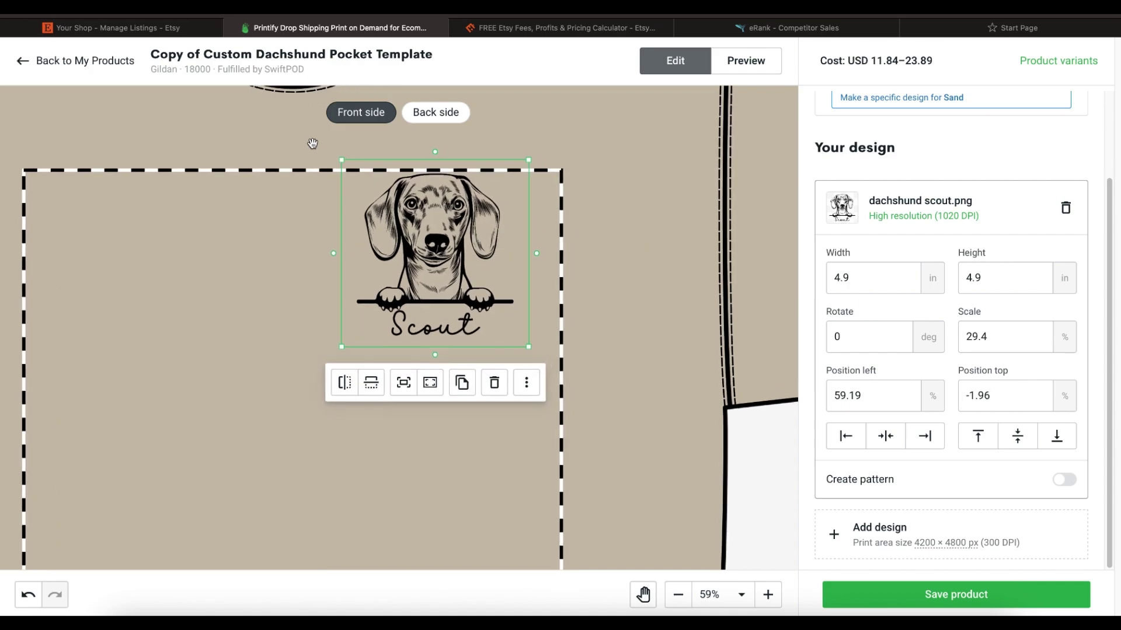
scroll(282, 135, down, 4)
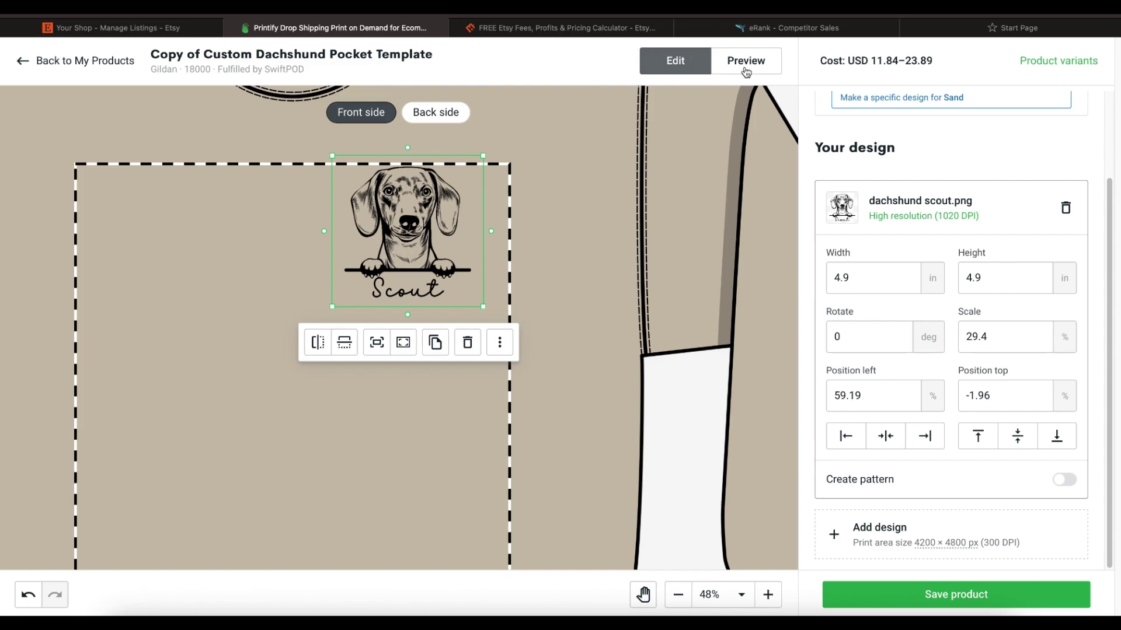
click(746, 61)
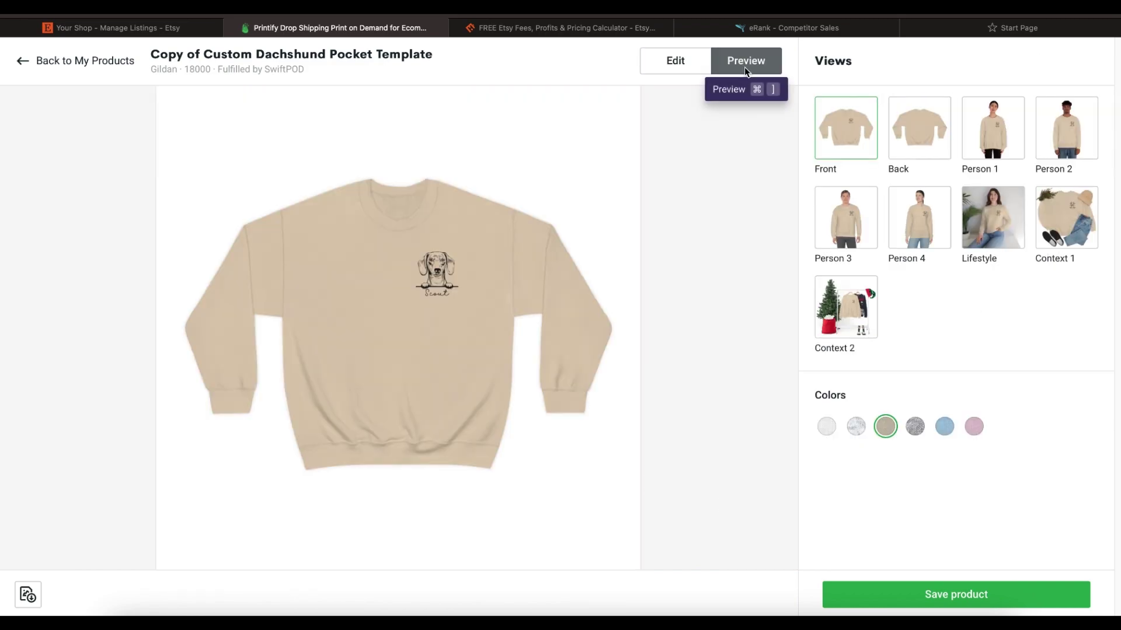
Step: Save the design and retitle the product 'Dachshund pocket - Scout'
click(926, 594)
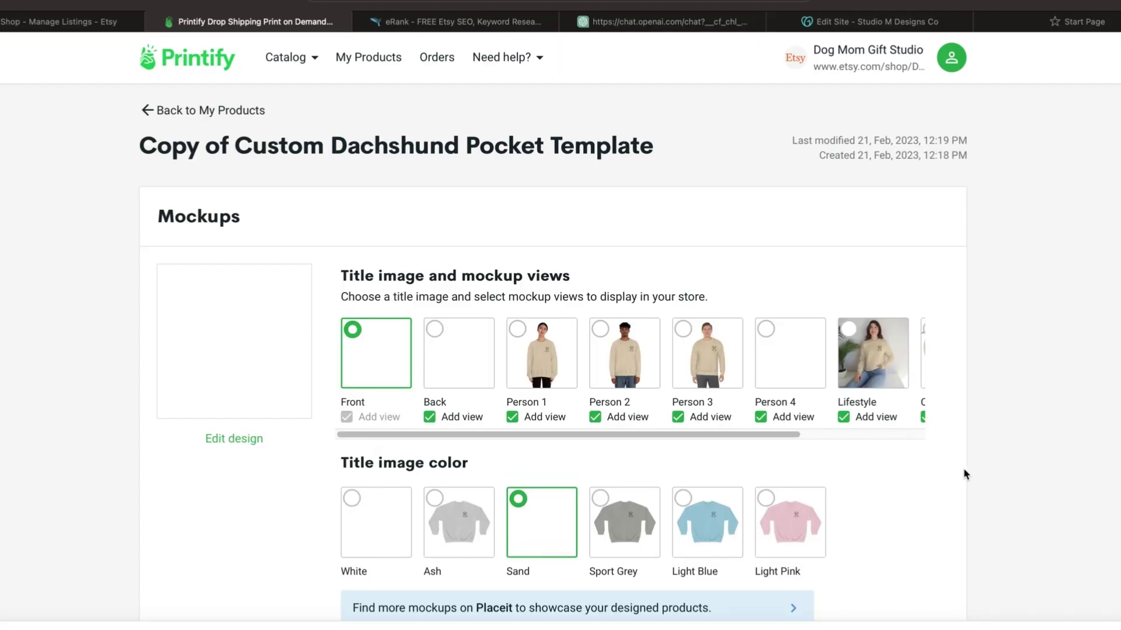
scroll(961, 467, down, 3)
scroll(961, 464, down, 3)
click(377, 535)
key(super+a)
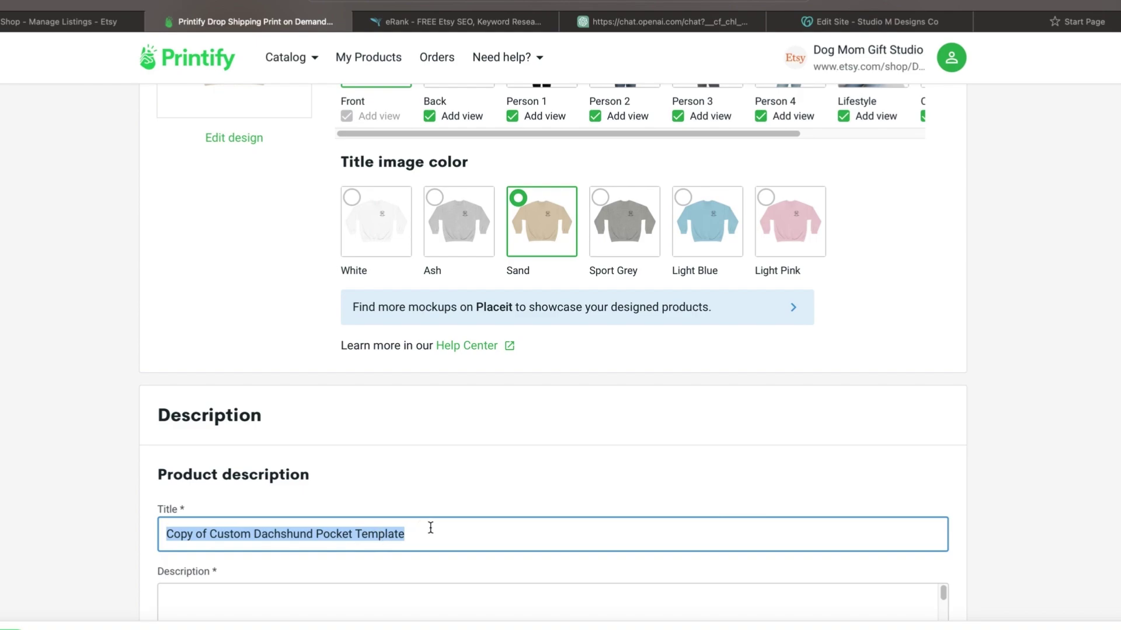
text(D)
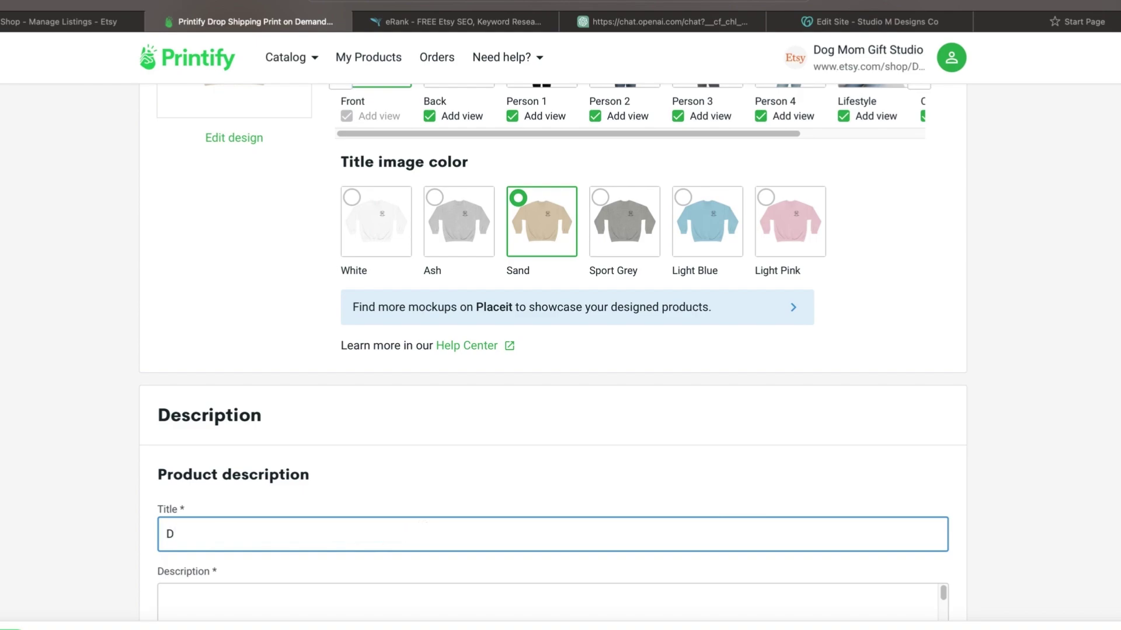
text(achshund pocket - Scout)
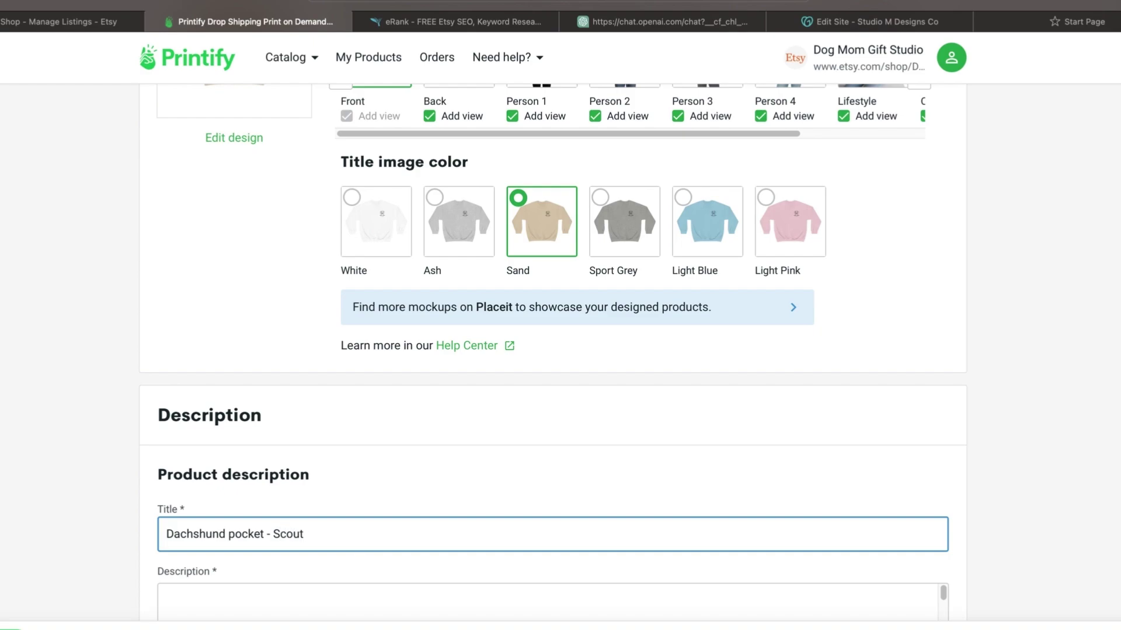
Step: Keep Hide in store checked and save the product as an unpublished draft
scroll(1011, 457, down, 9)
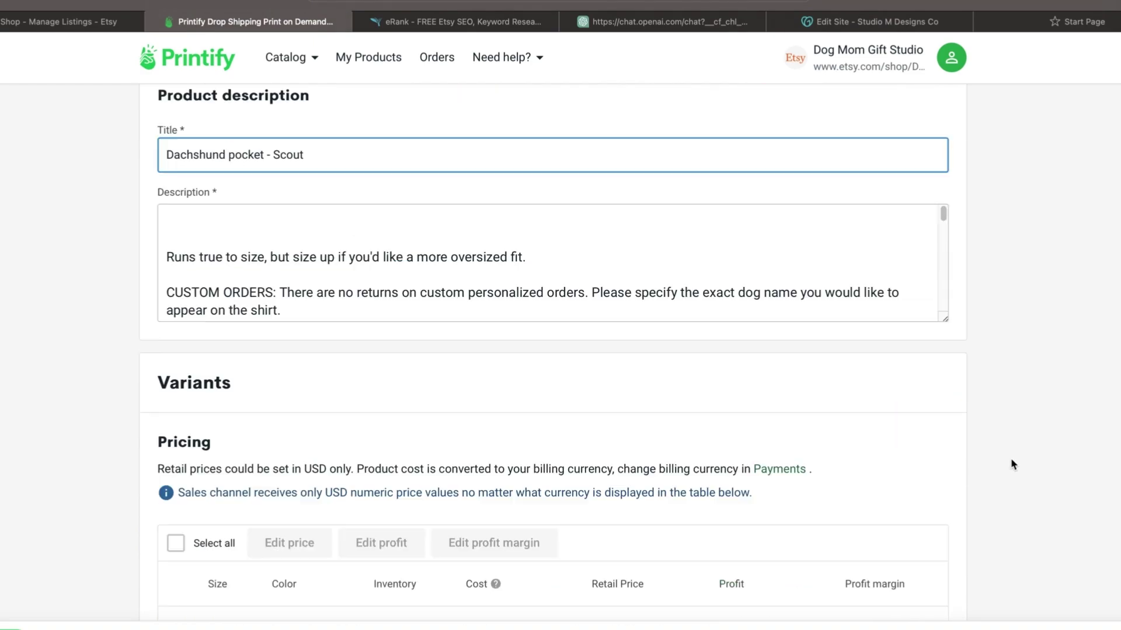
scroll(1010, 463, down, 10)
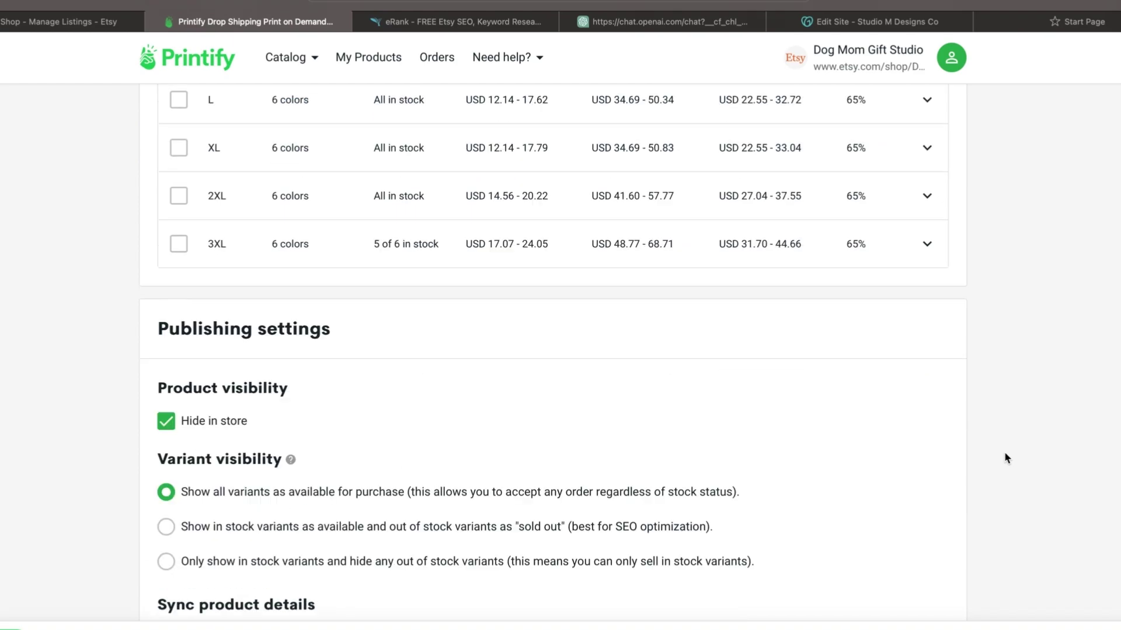
scroll(1006, 457, down, 4)
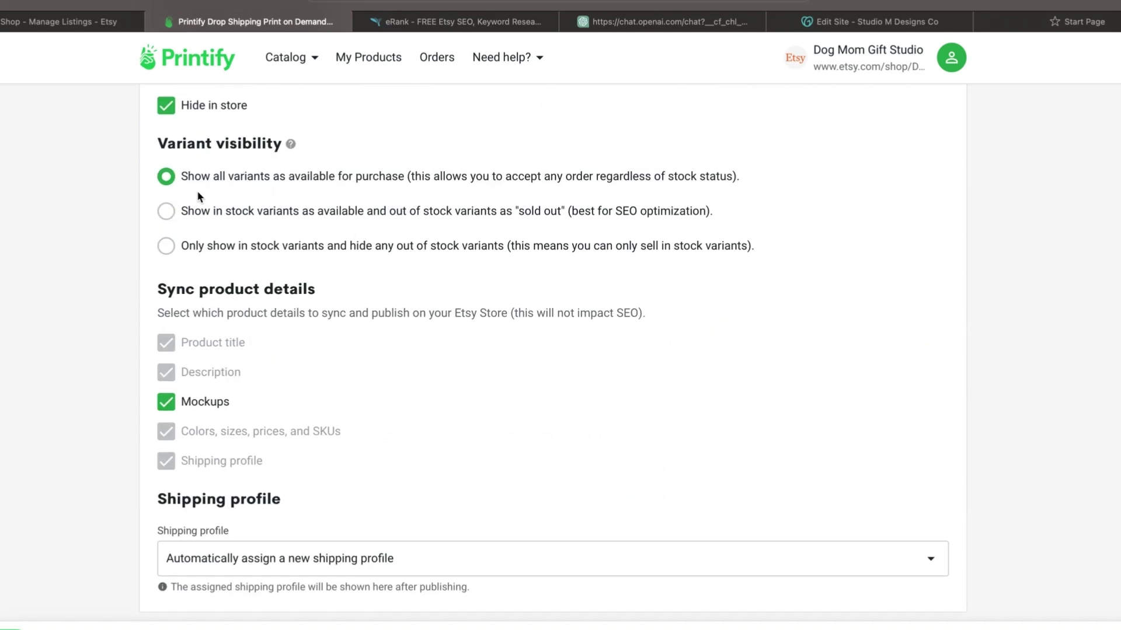
scroll(540, 271, up, 2)
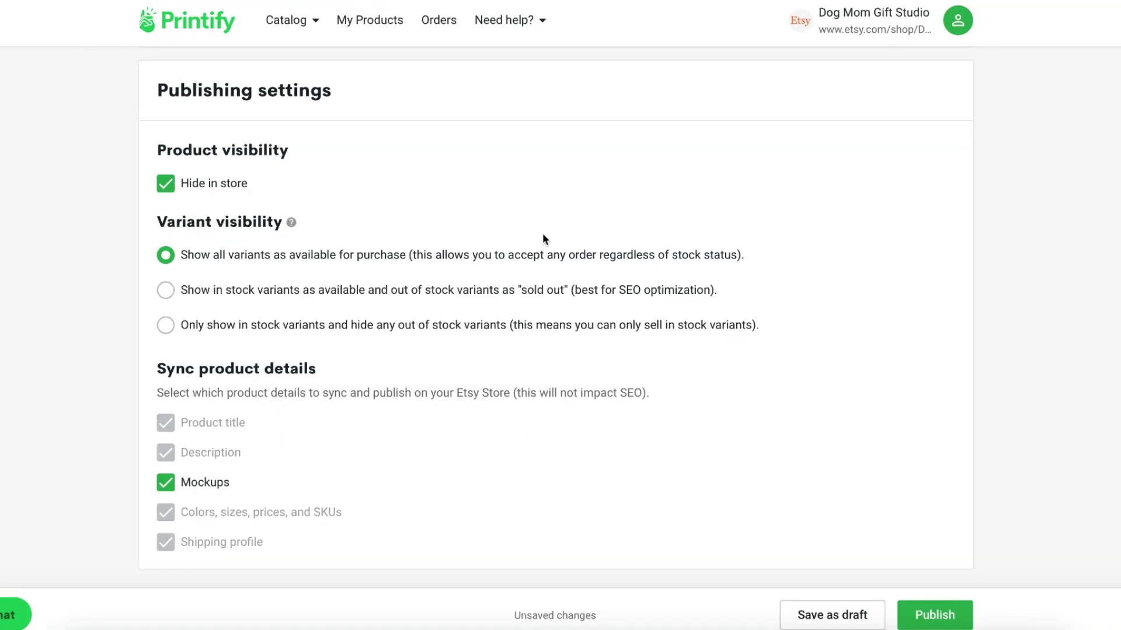
click(816, 620)
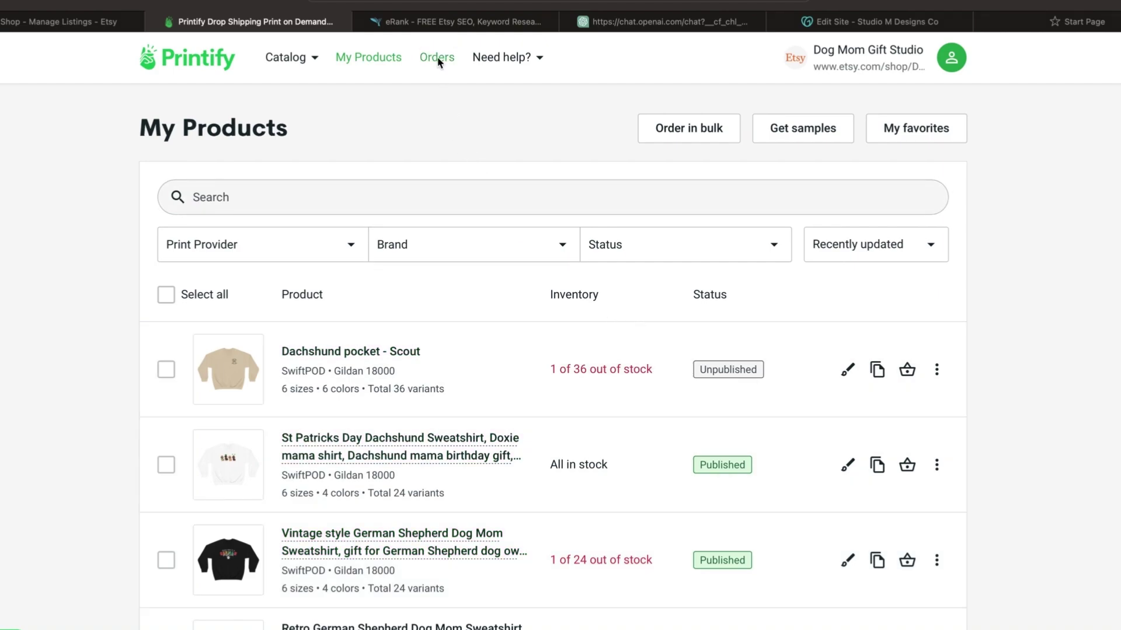
Step: Open the waiting Etsy order from Orders > Other orders
click(437, 59)
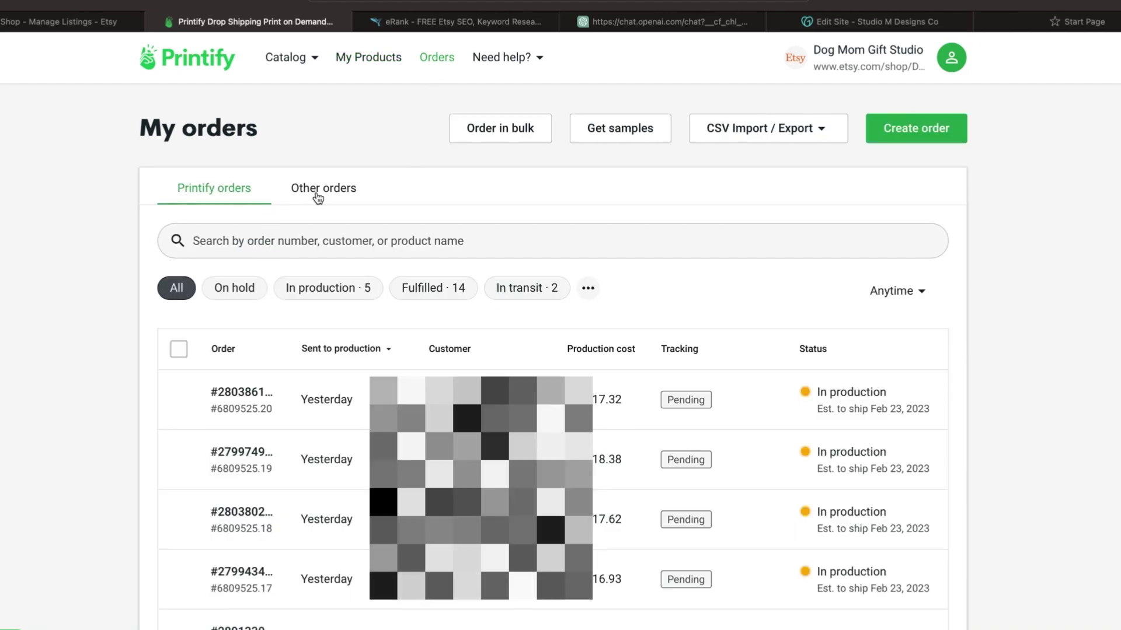
click(320, 197)
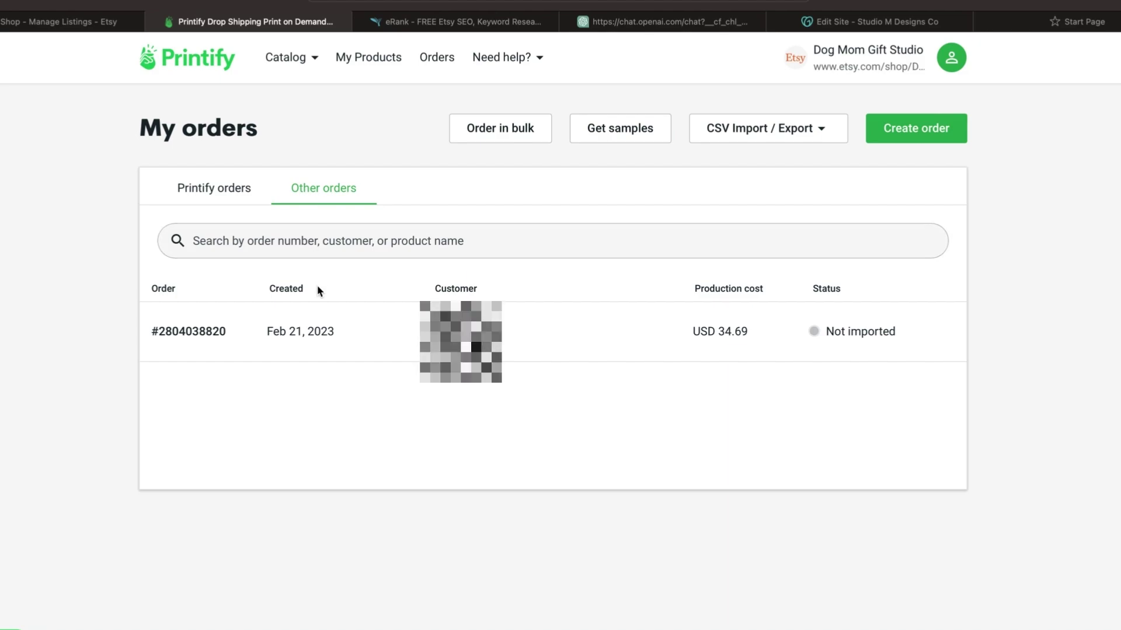
click(297, 336)
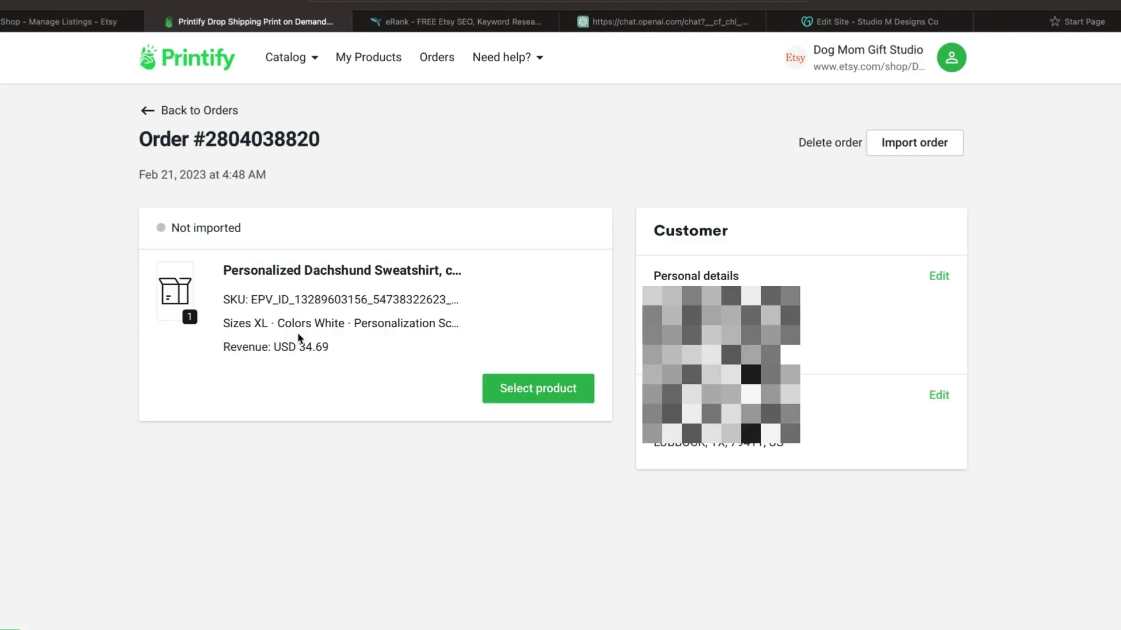
Step: Select Dachshund pocket - Scout in size XL, colour White for the order
click(517, 389)
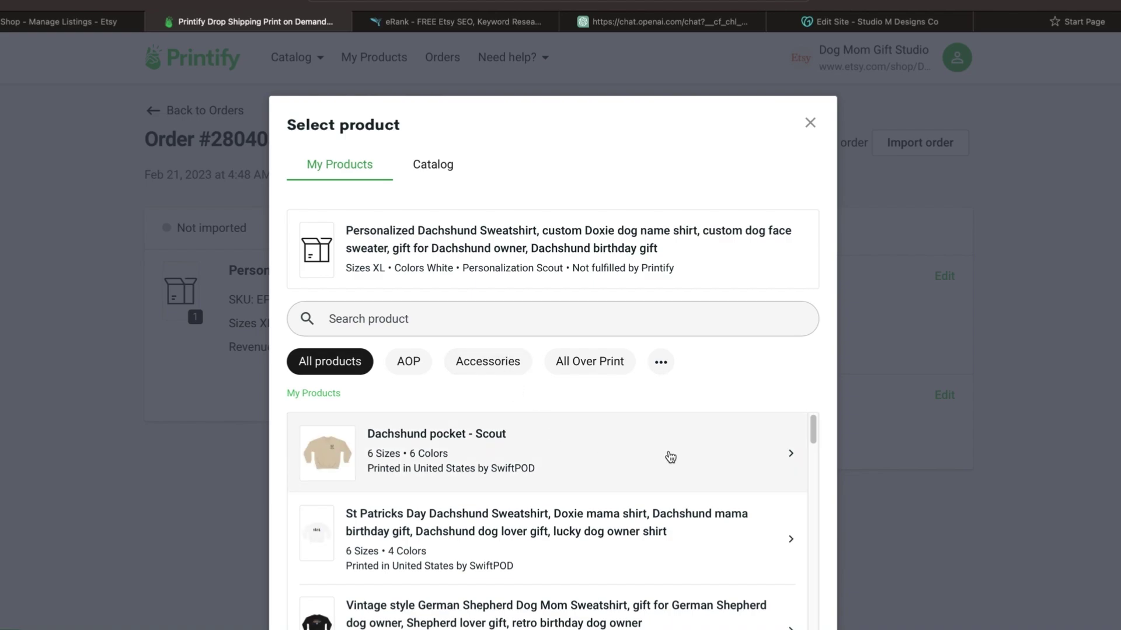
click(670, 457)
scroll(669, 457, down, 2)
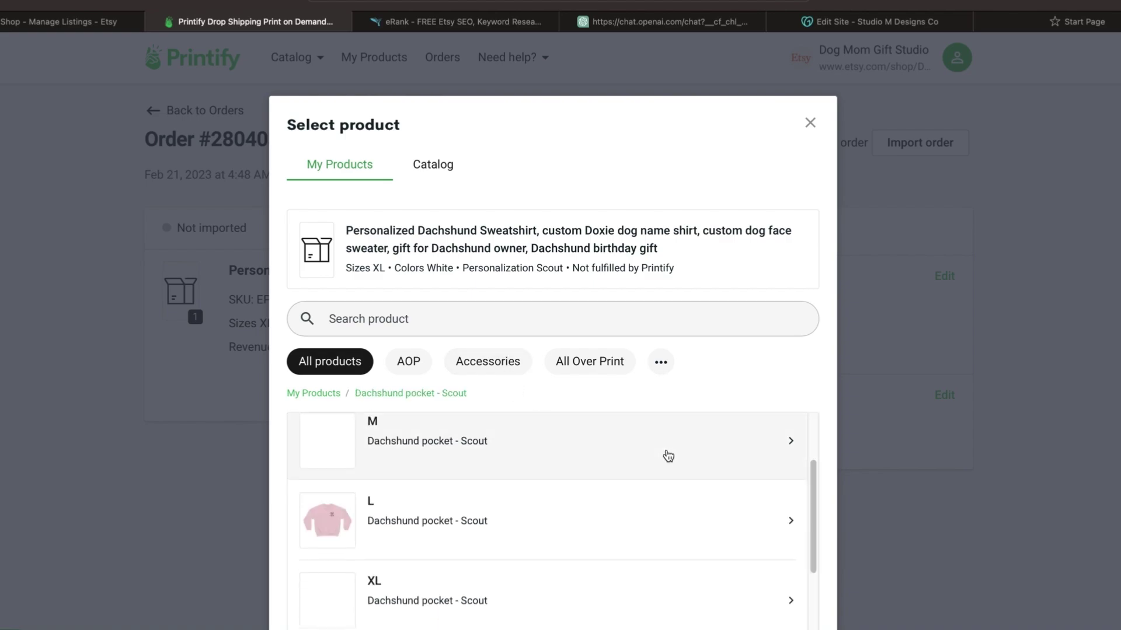
click(655, 603)
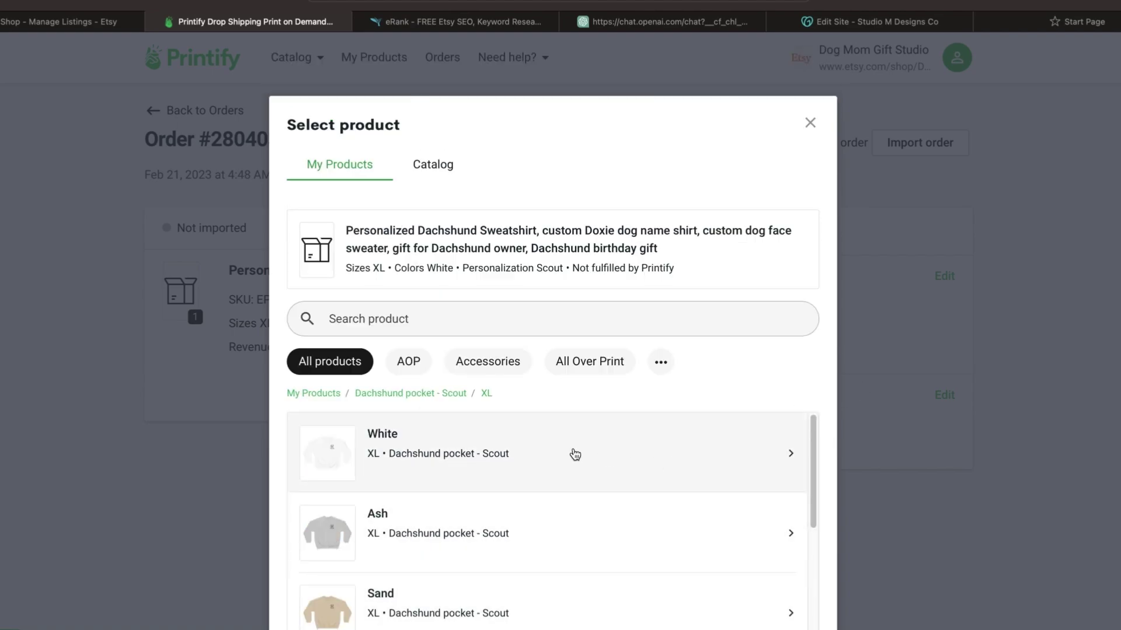
click(573, 454)
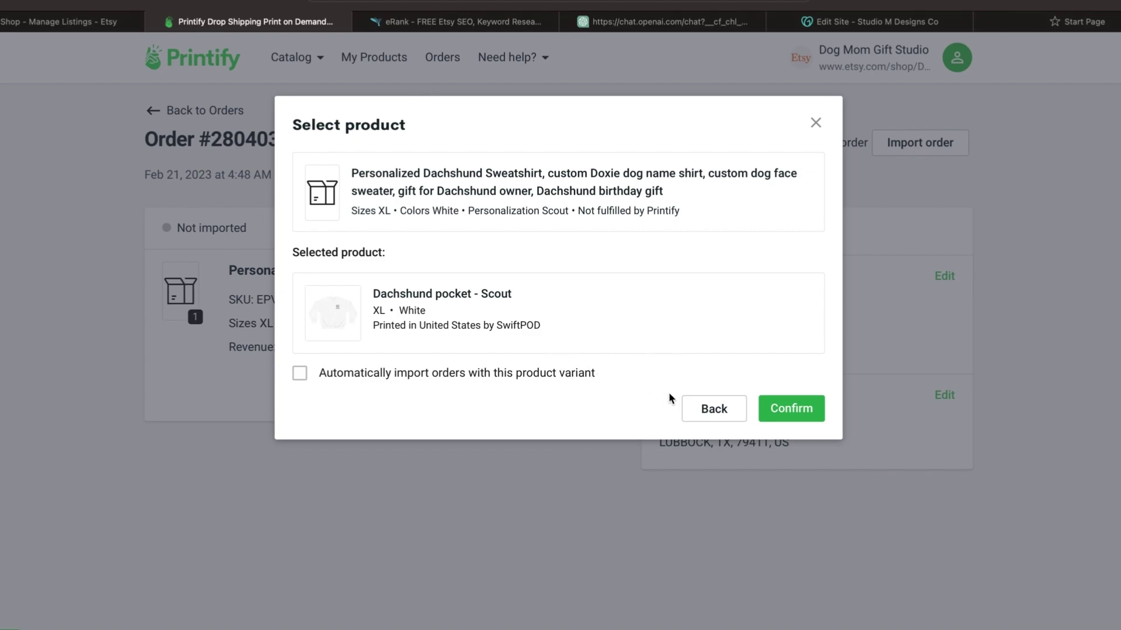
Step: Confirm the XL / White Scout sweatshirt, import the Etsy order, send it to fulfillment, and return to My orders
click(792, 411)
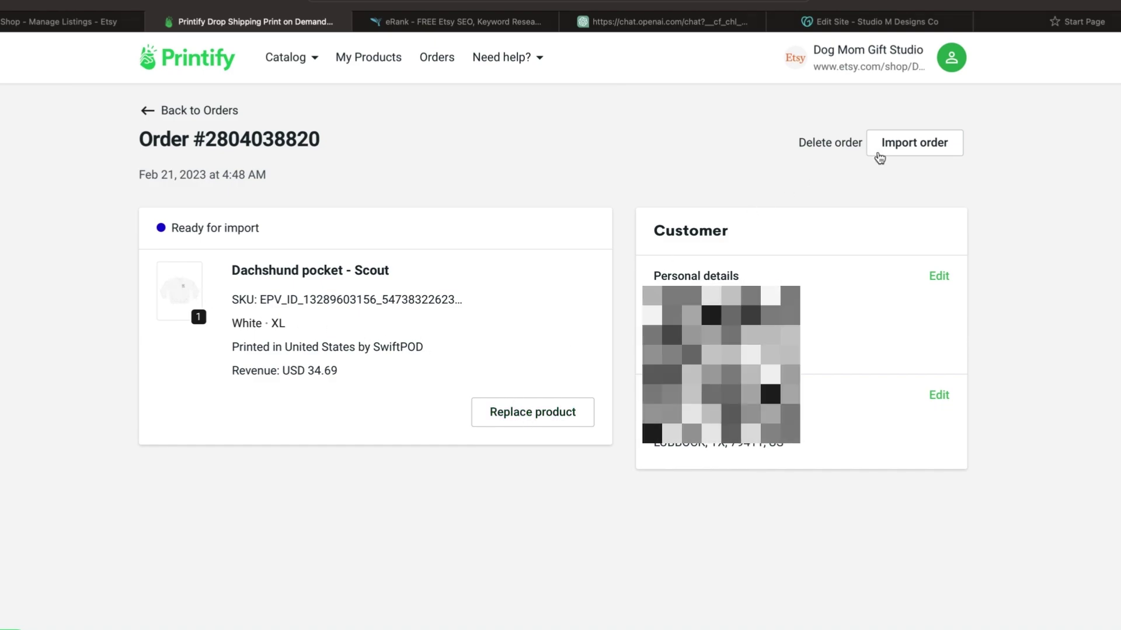
click(898, 150)
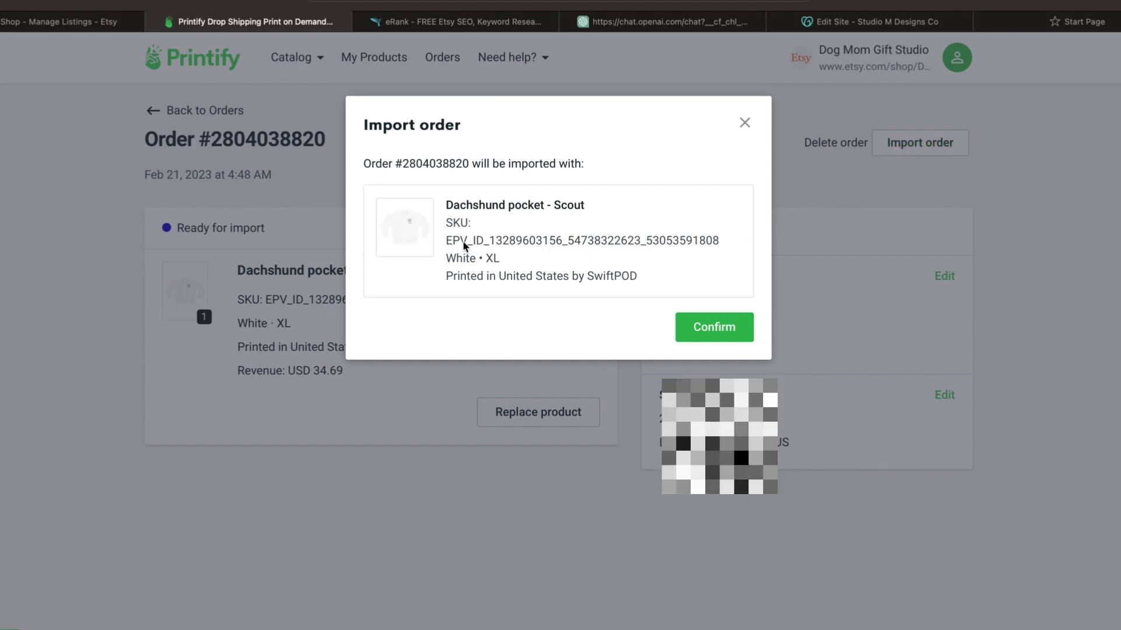
click(713, 328)
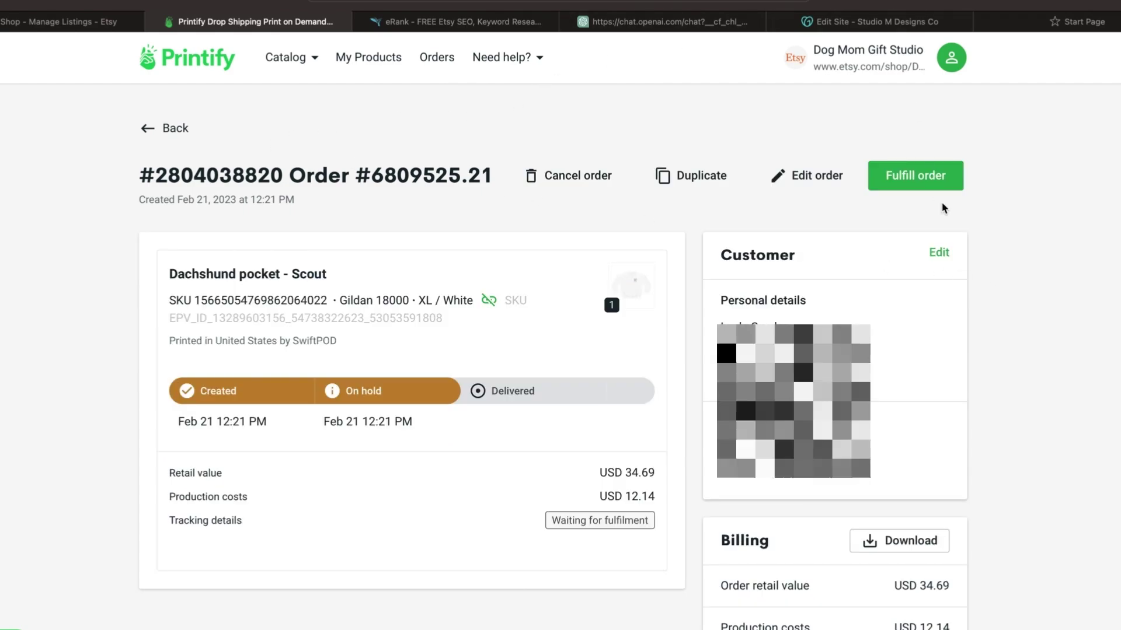
click(920, 179)
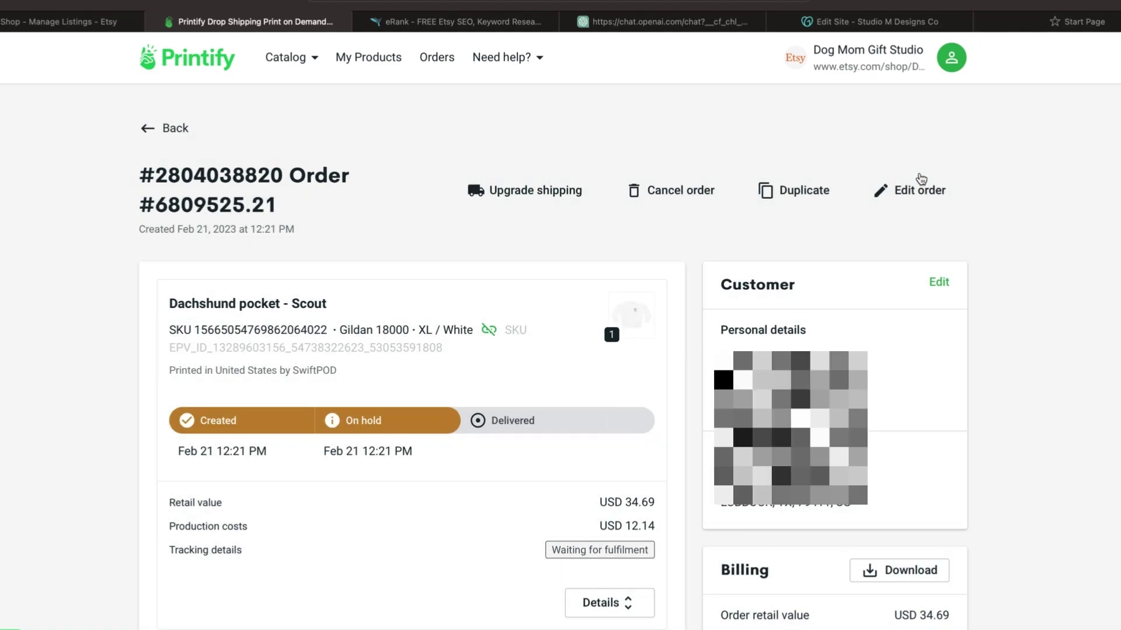
click(158, 127)
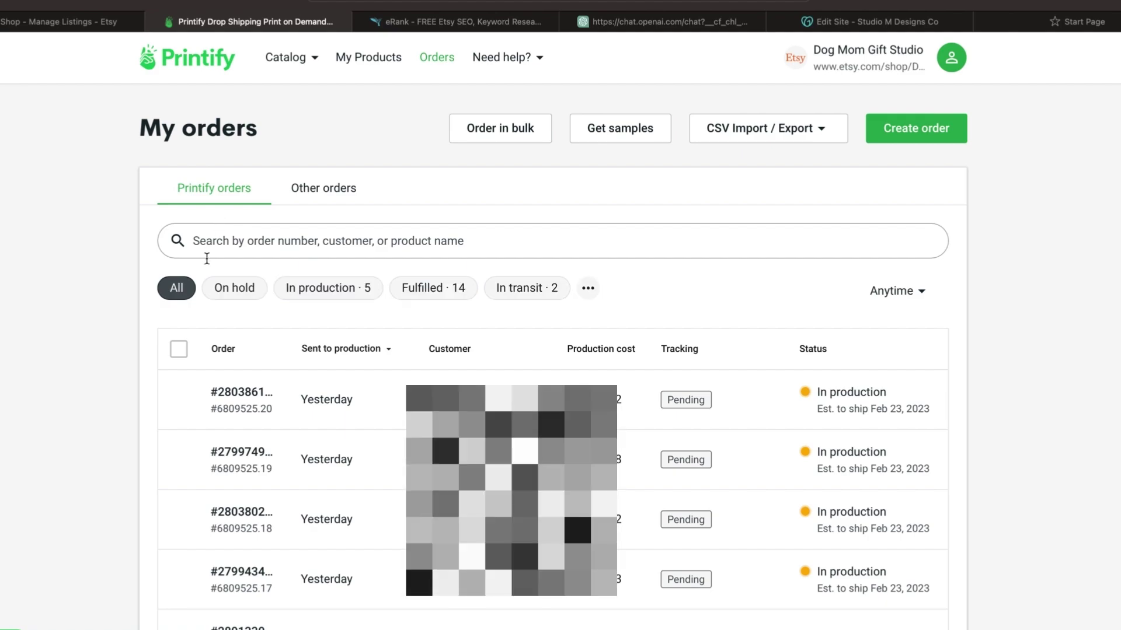
Step: Apply the All filter on My orders to show the new On hold order at the top
click(175, 298)
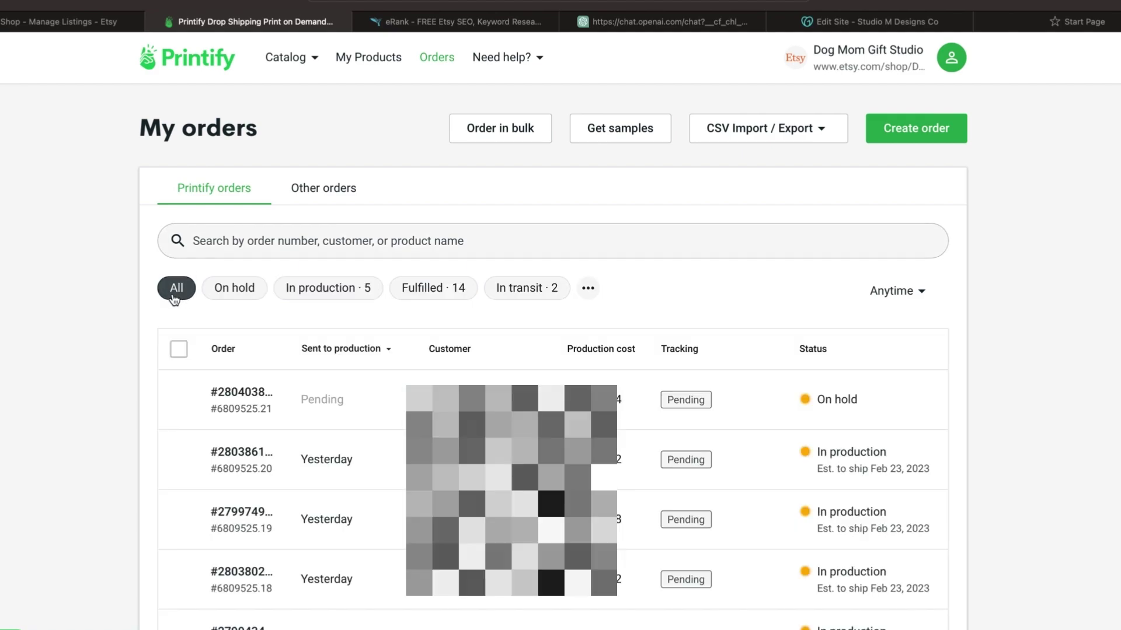